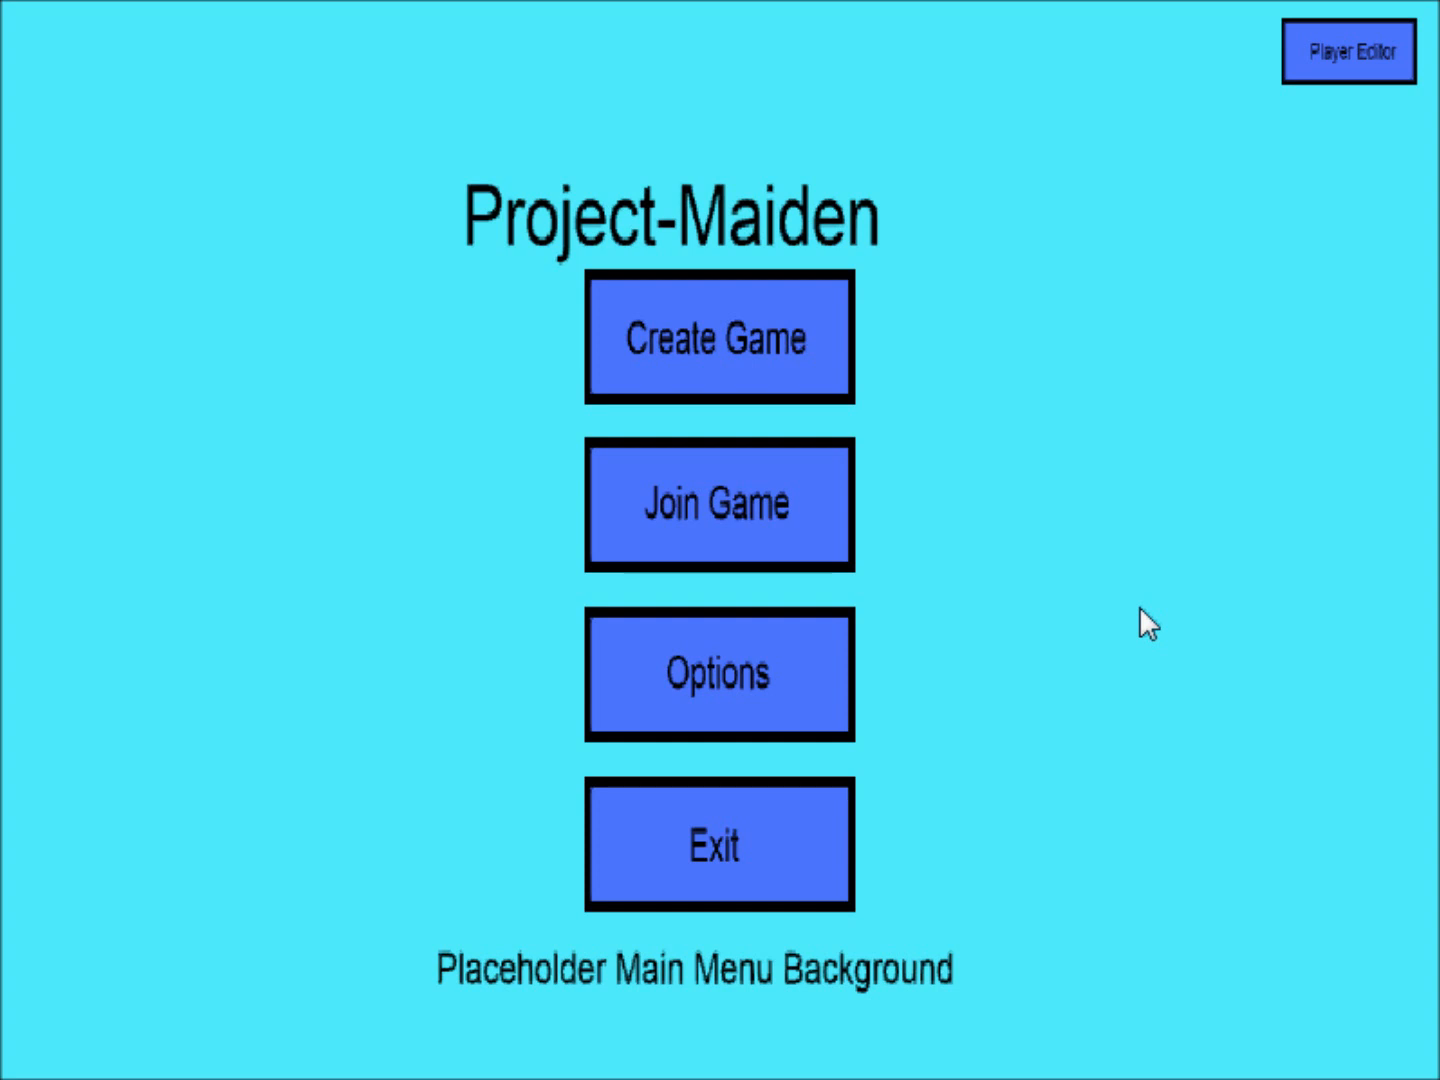
Create a LAN game and start it with the default settings.
click(662, 319)
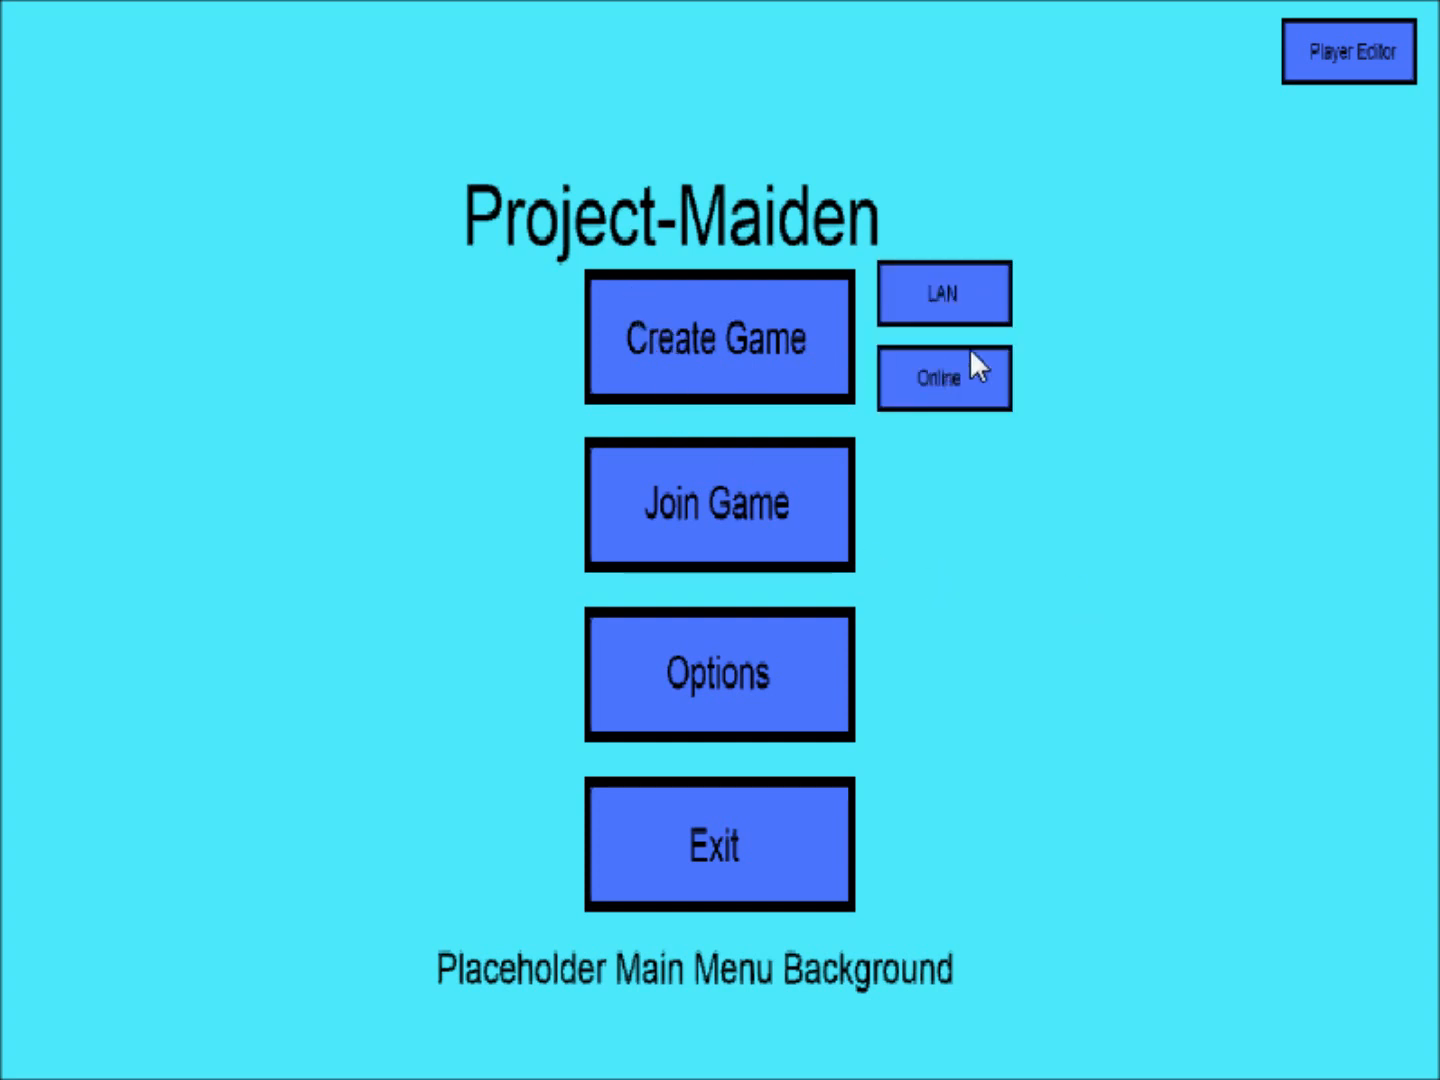
click(1000, 300)
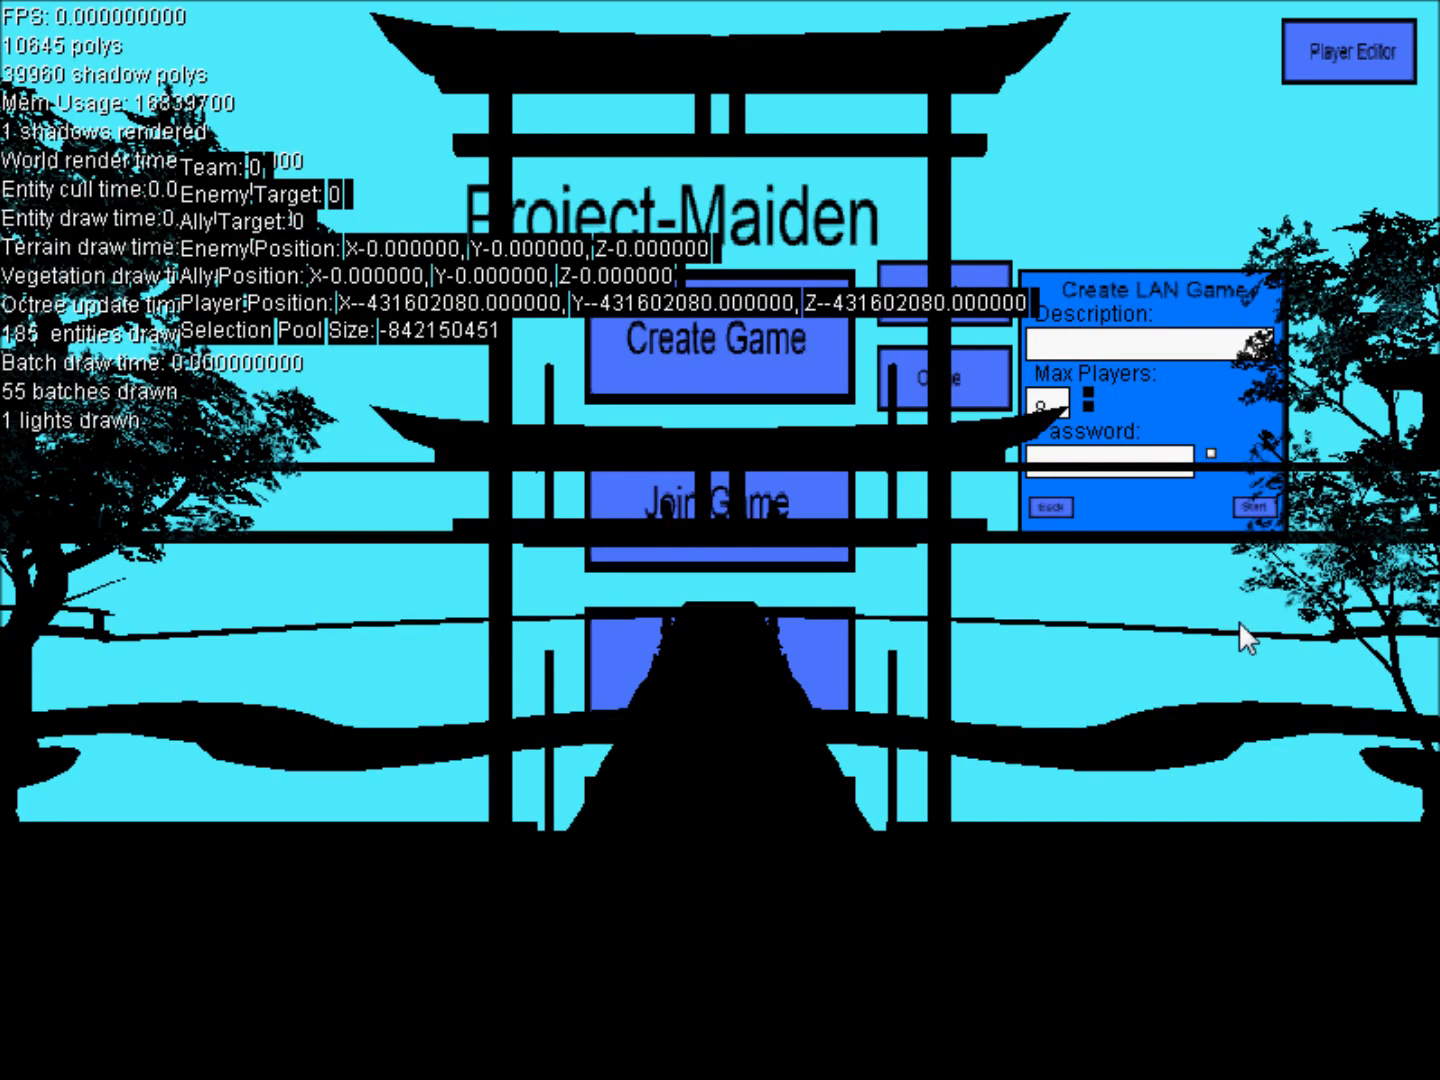
scroll(769, 644, up, 4)
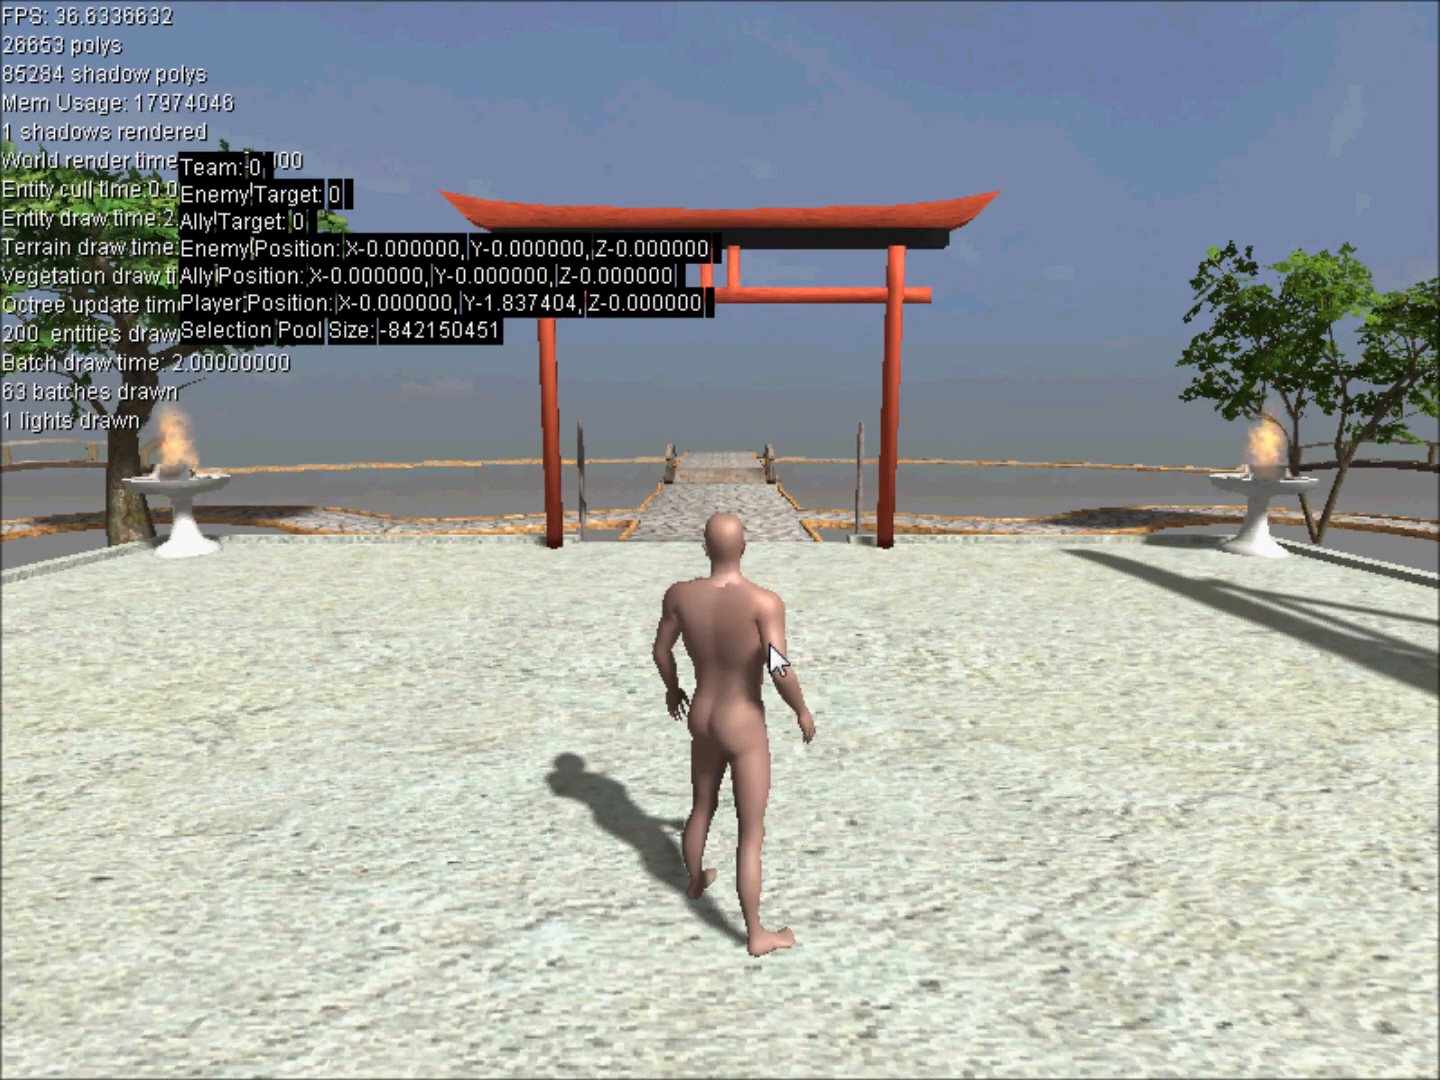
Test the character's basic movement on the courtyard by walking forward and backward and turning both ways.
key(w)
key(a)
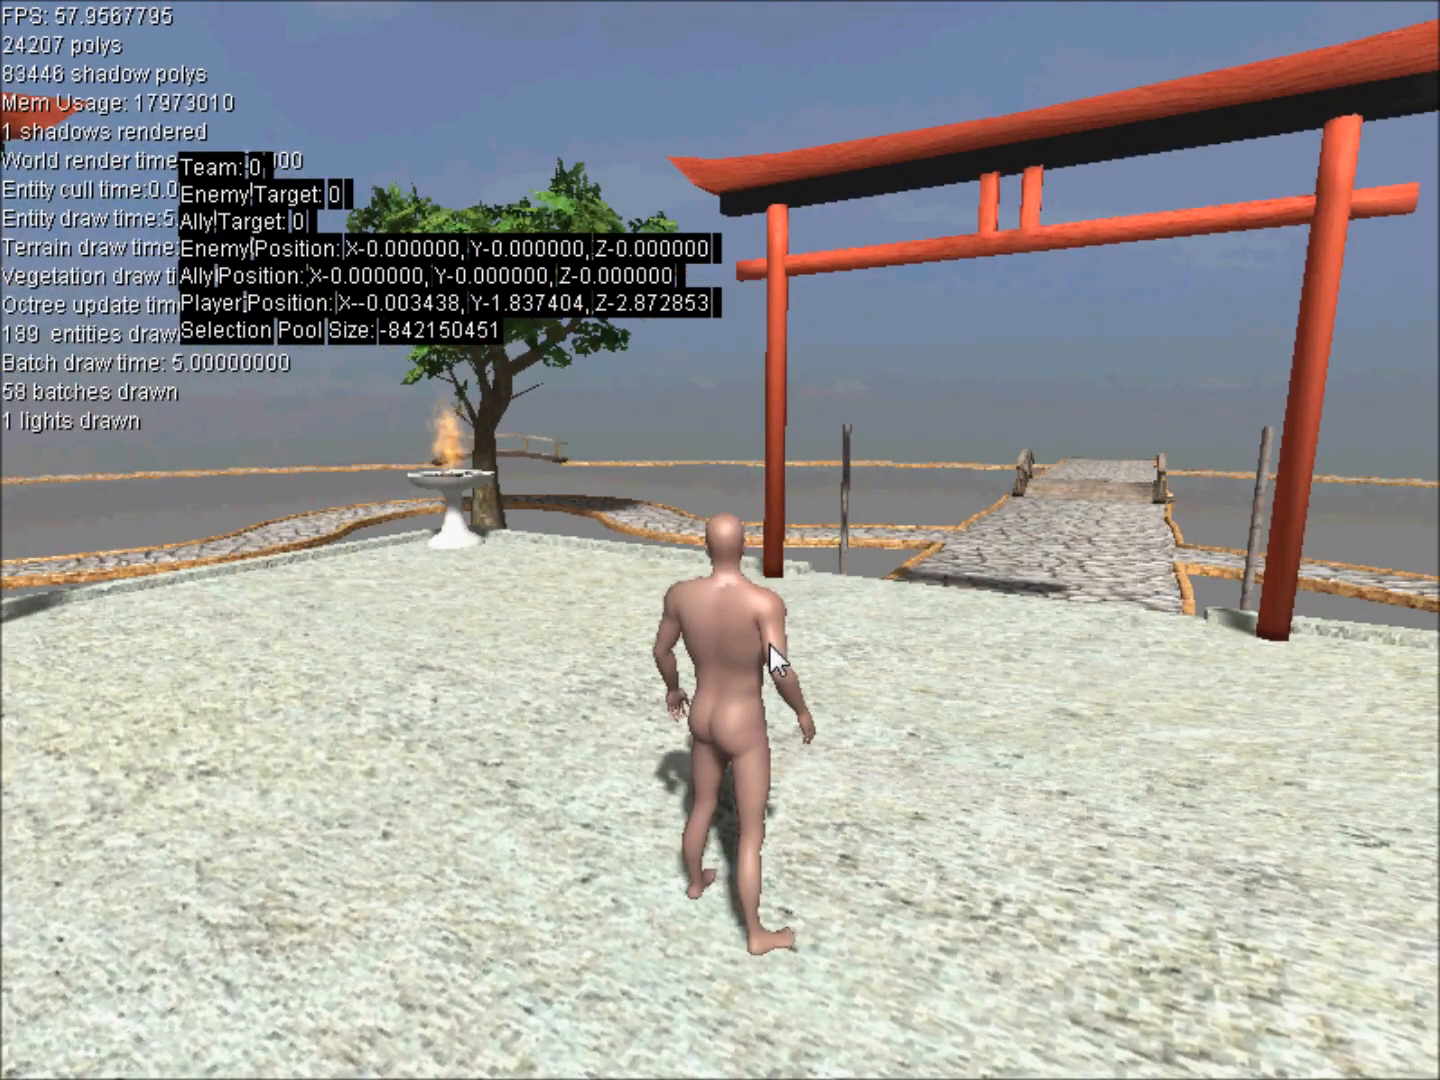
key(s)
key(a)
key(d)
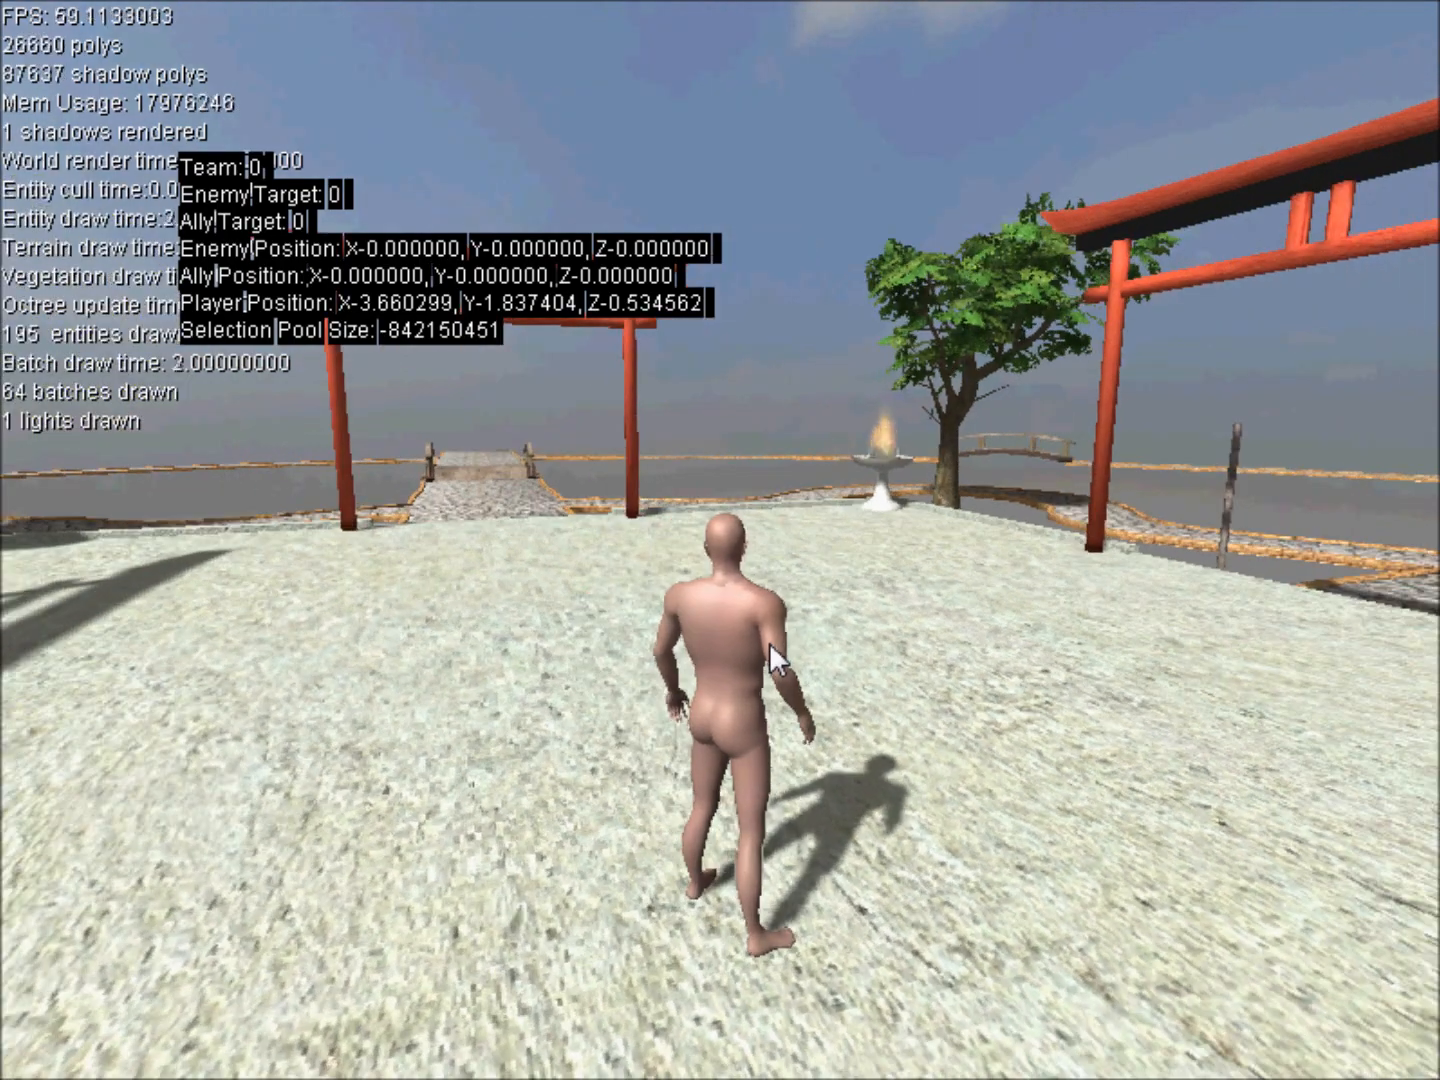
key(d)
key(d)
key(a)
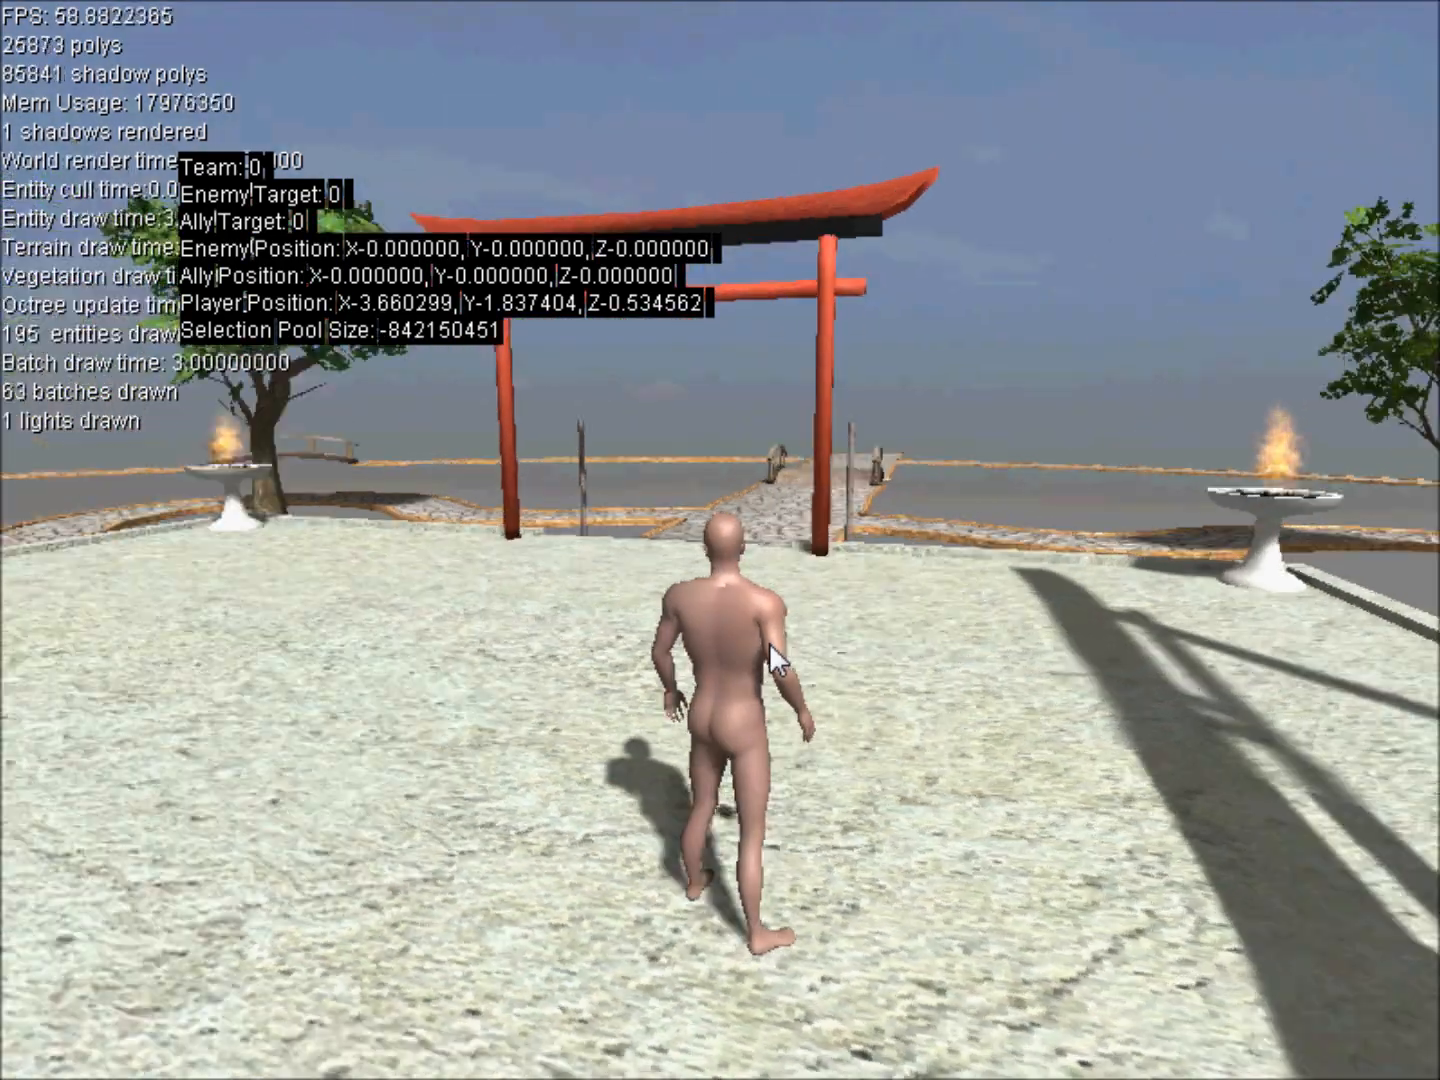
Run the character across the courtyard, steering alternately to both sides and including a short backward move.
key(w)
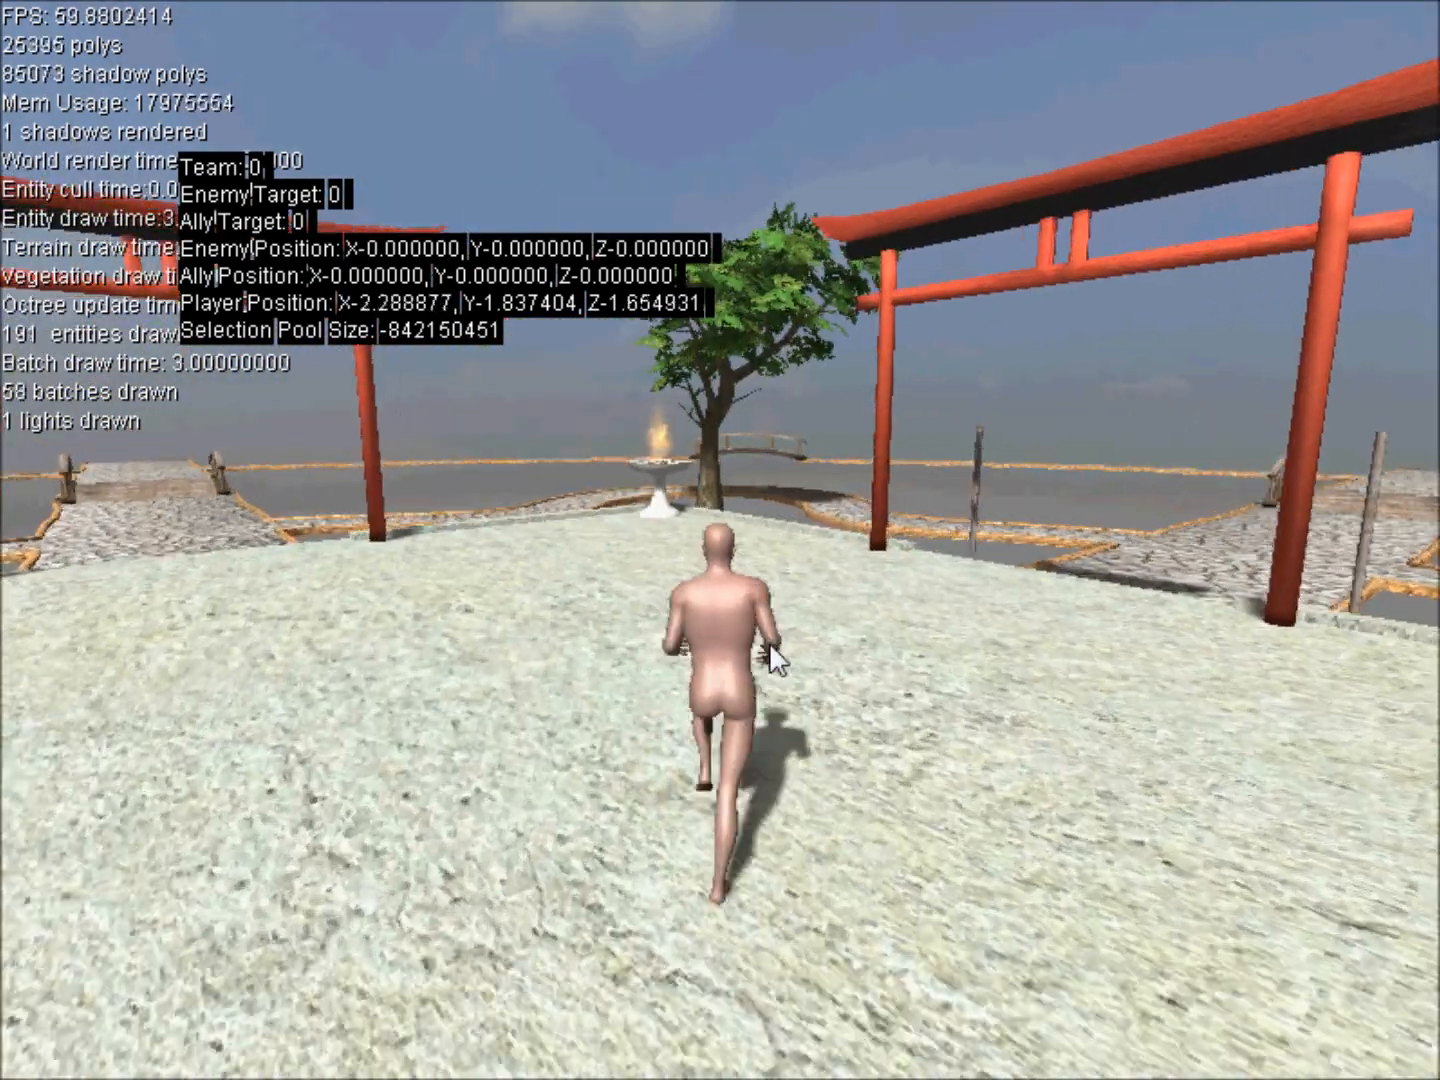
key(d)
key(a)
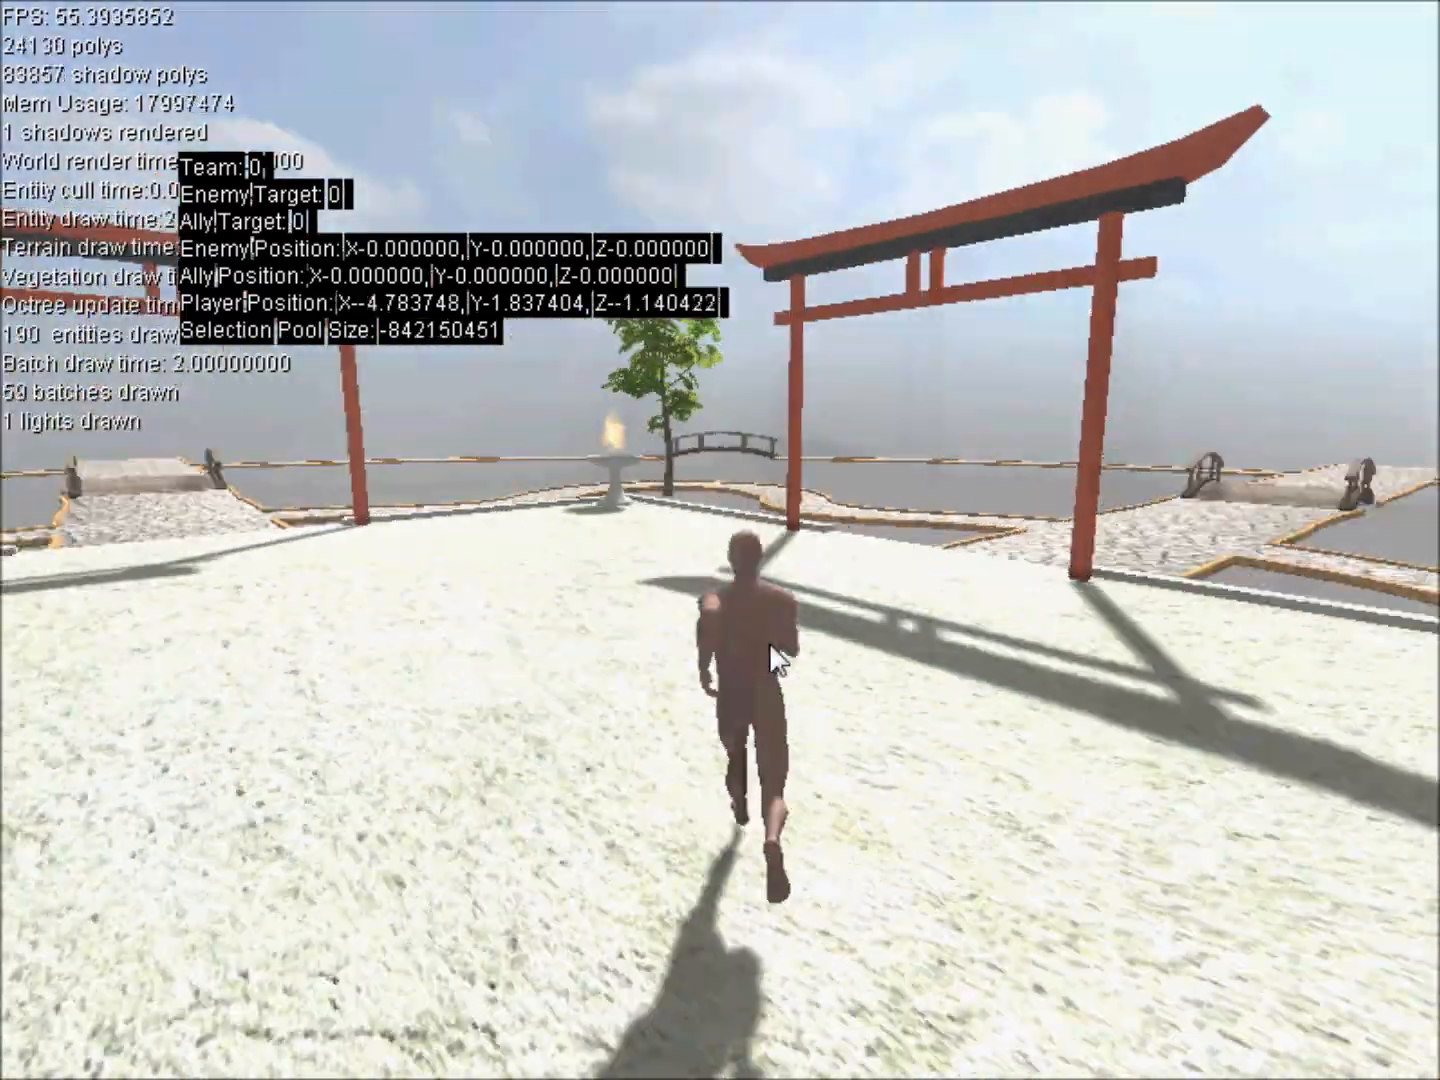
key(d)
key(a)
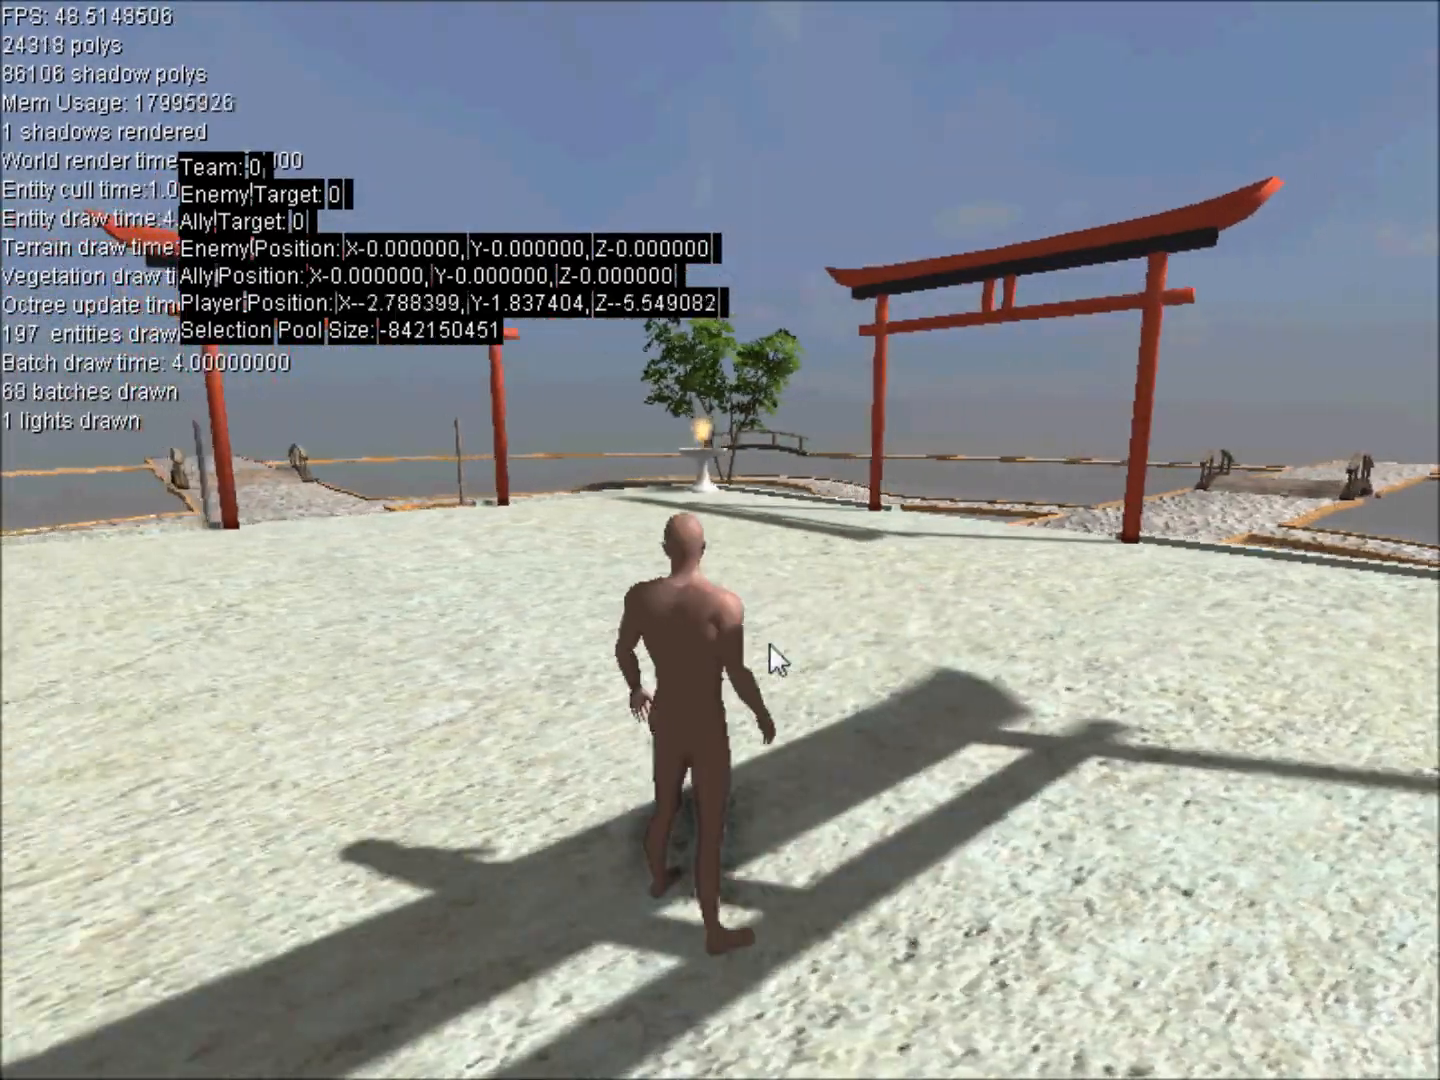
key(s)
key(w)
key(d)
key(a)
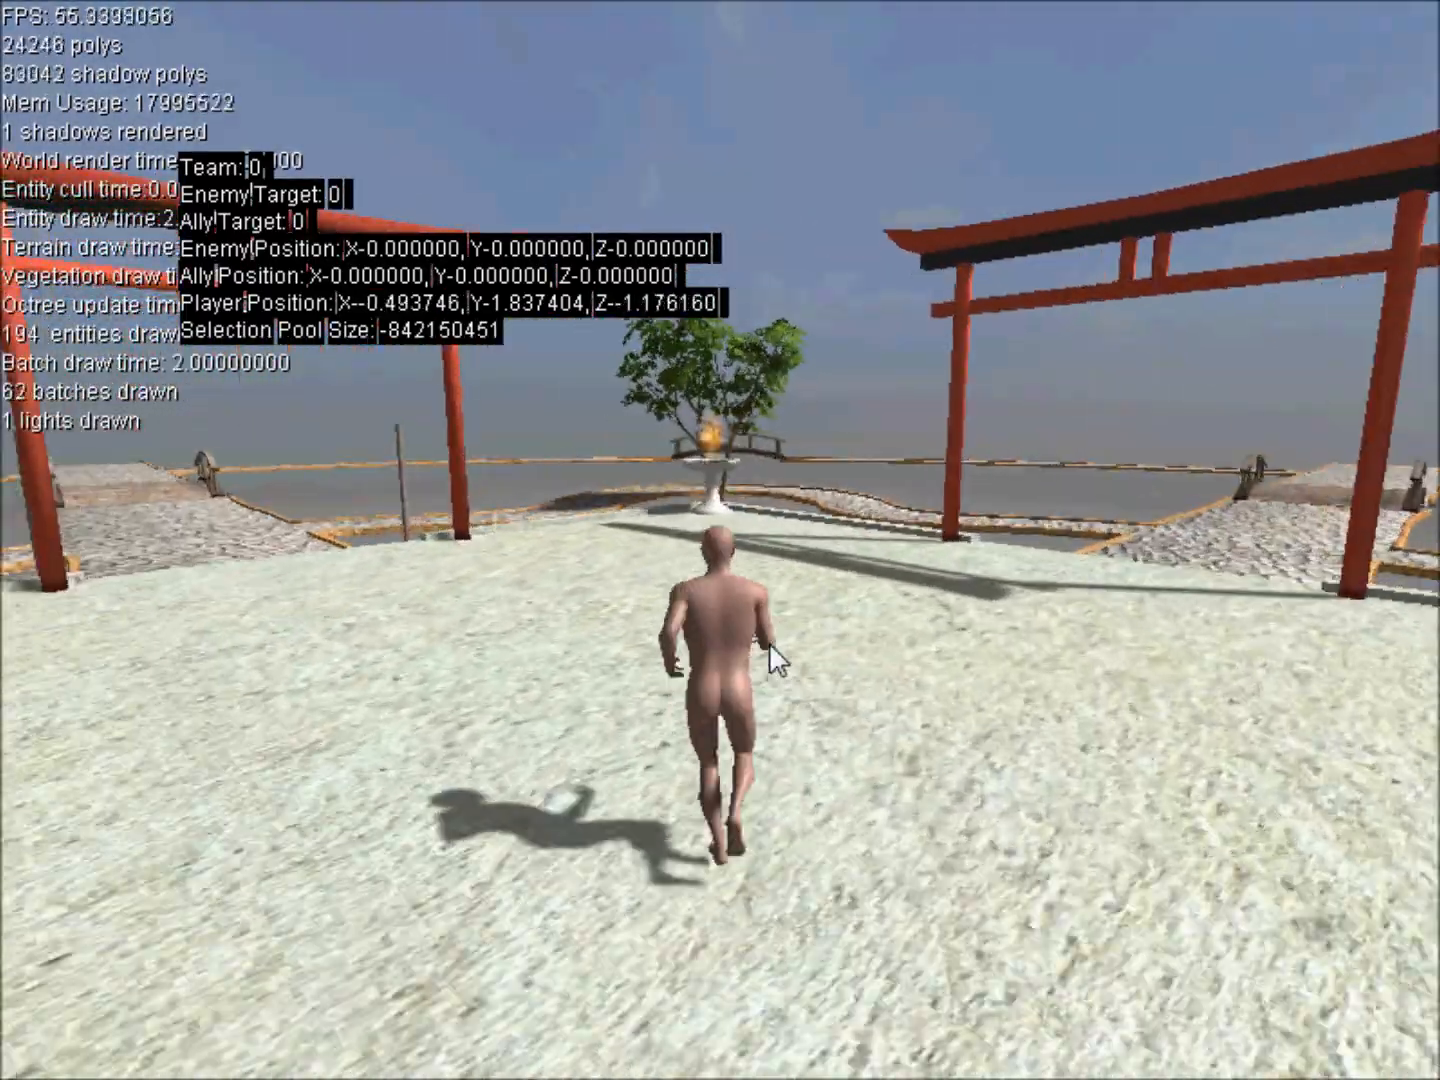
key(d)
key(a)
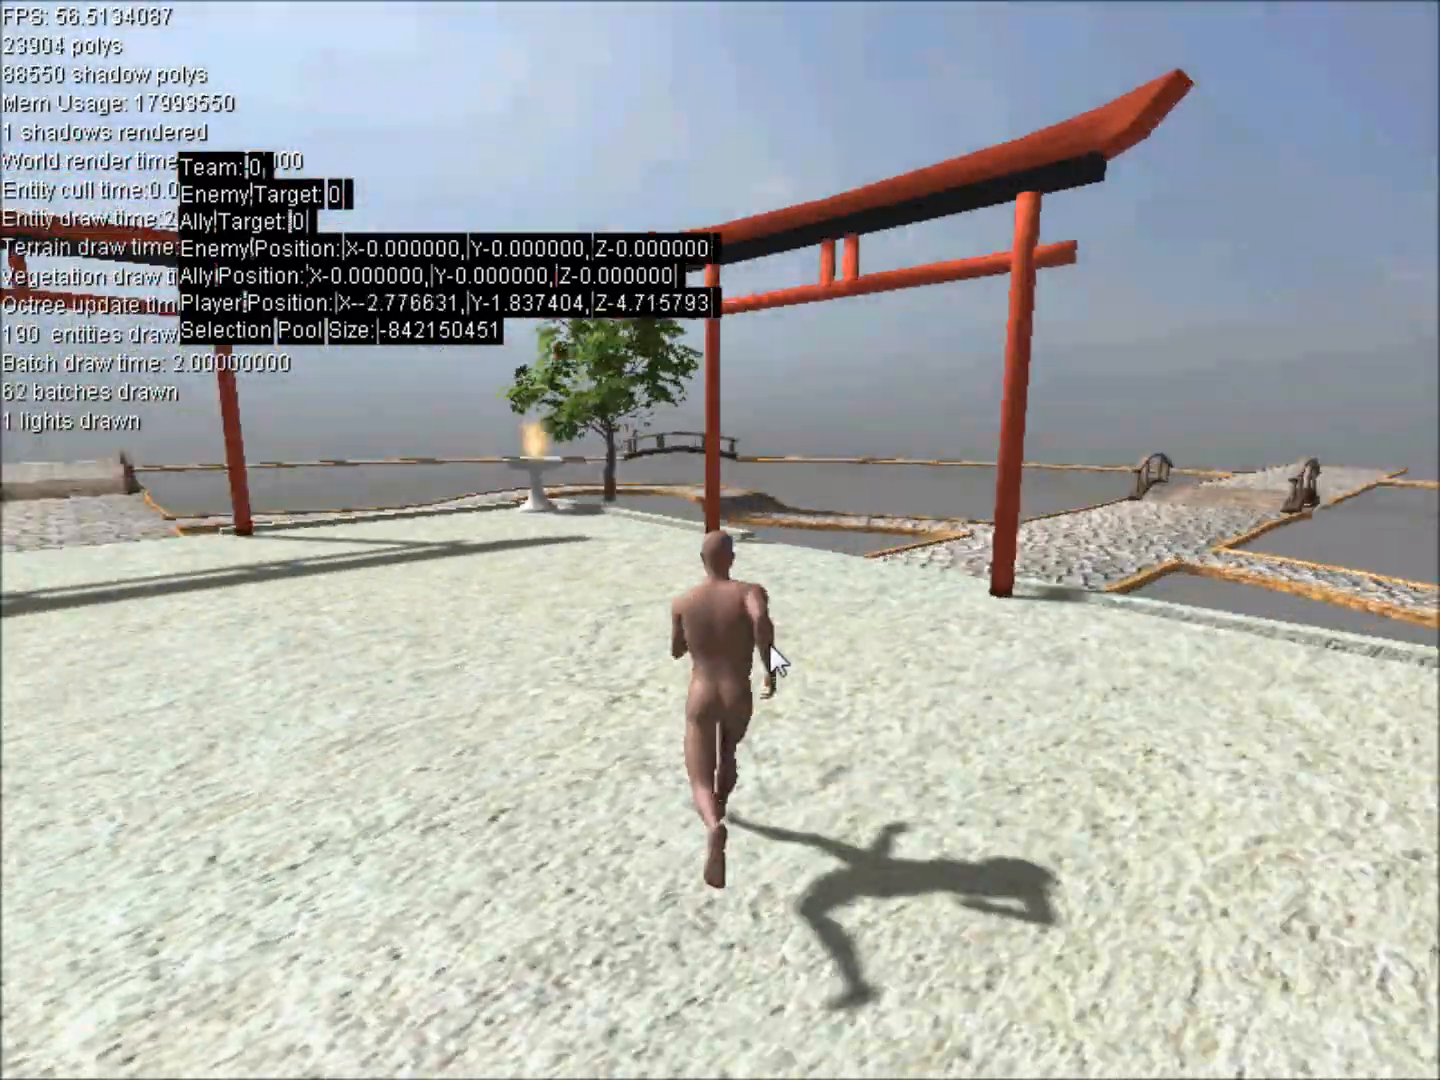
Run the character in continuous counterclockwise circles around the courtyard.
key(a)
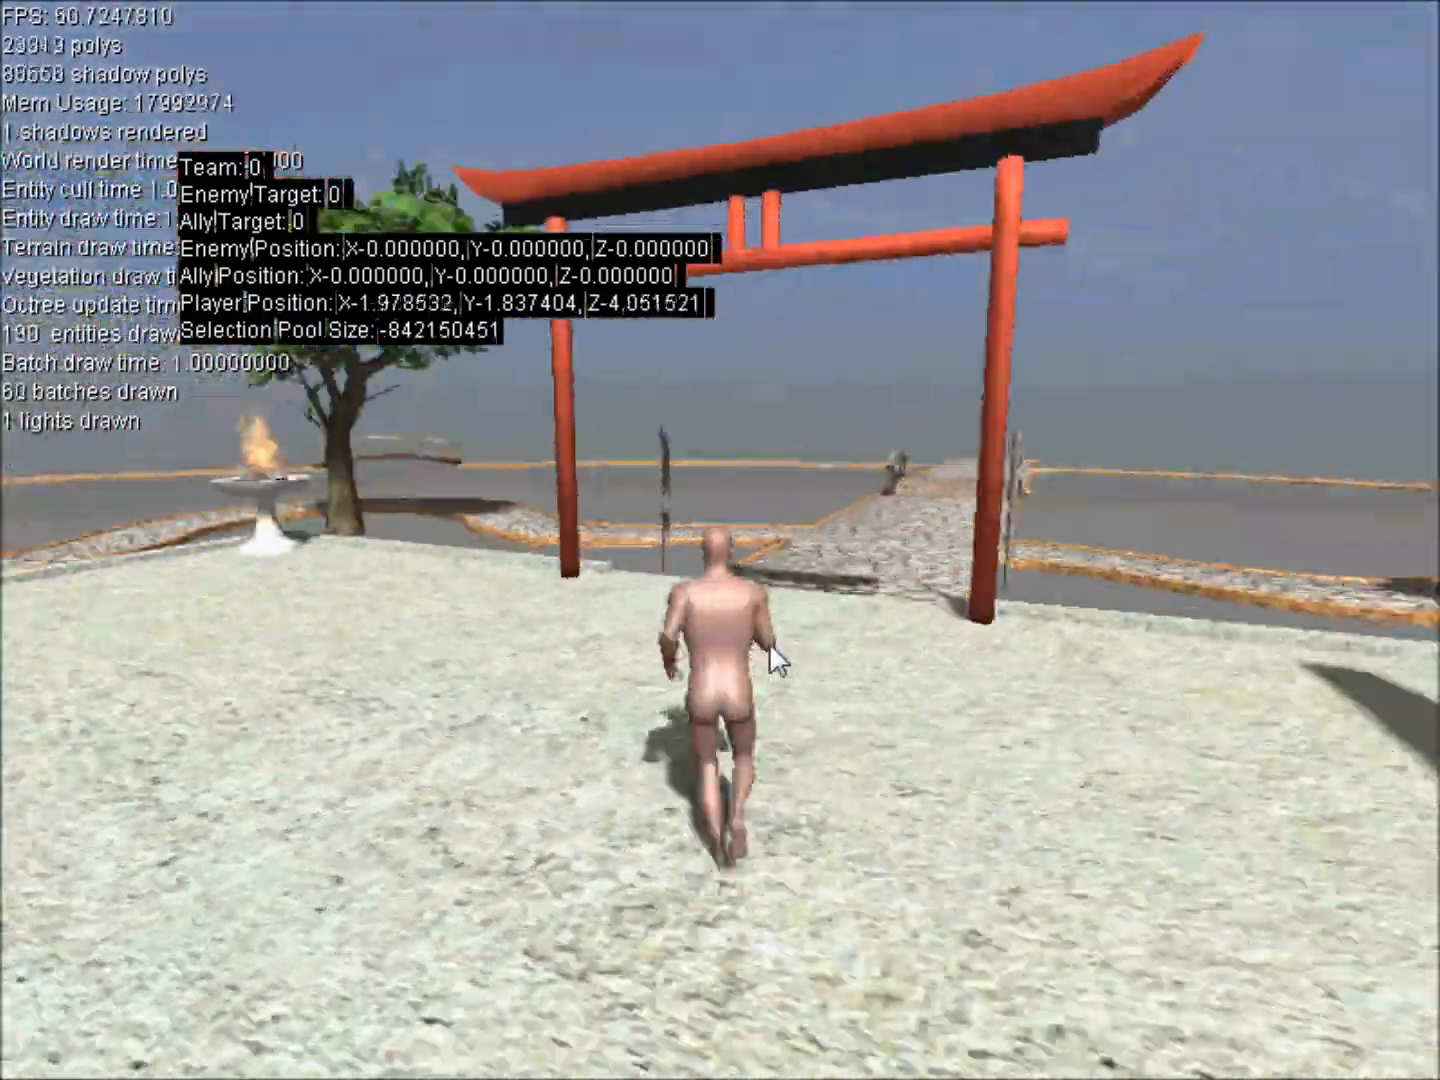
key(a)
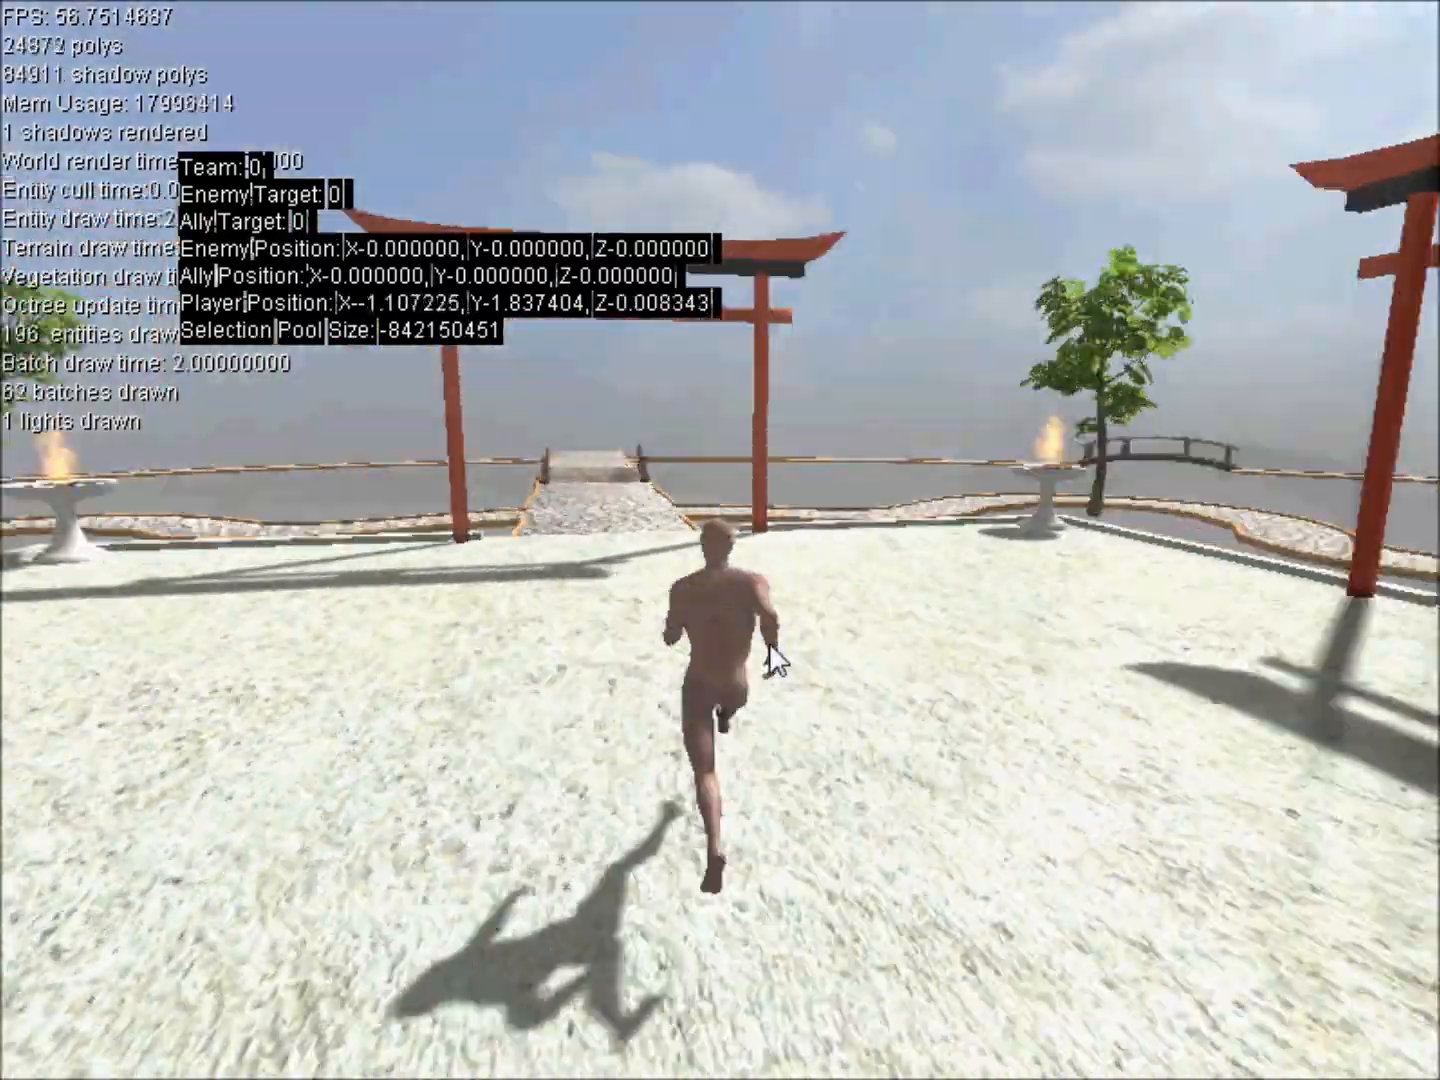
key(a)
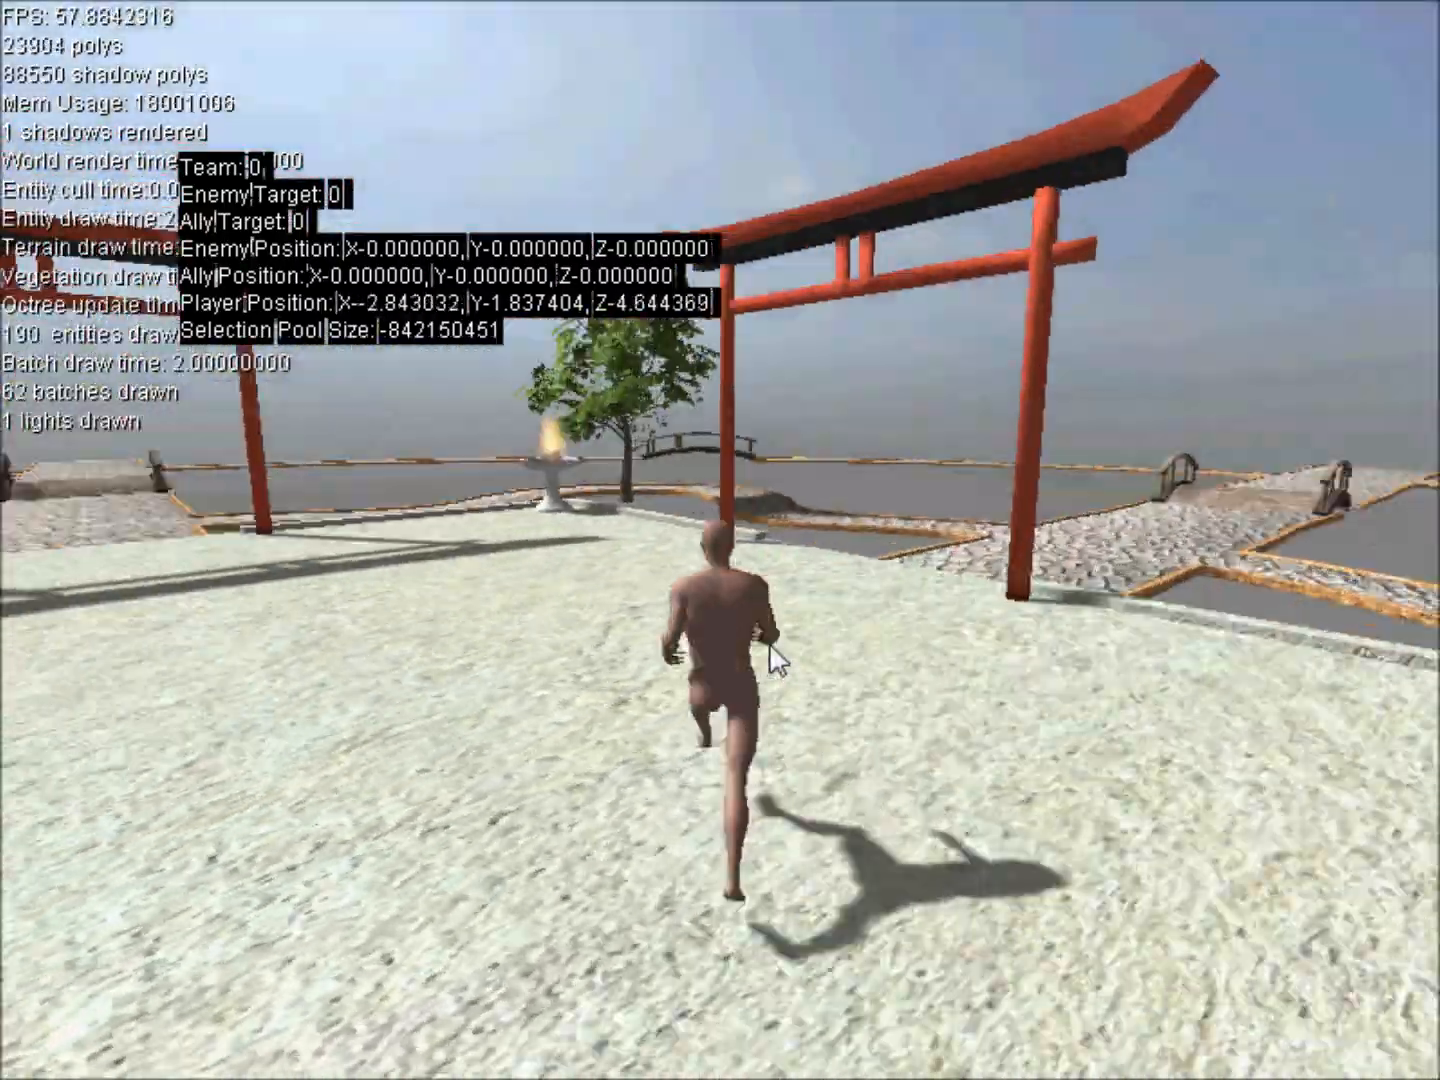
key(a)
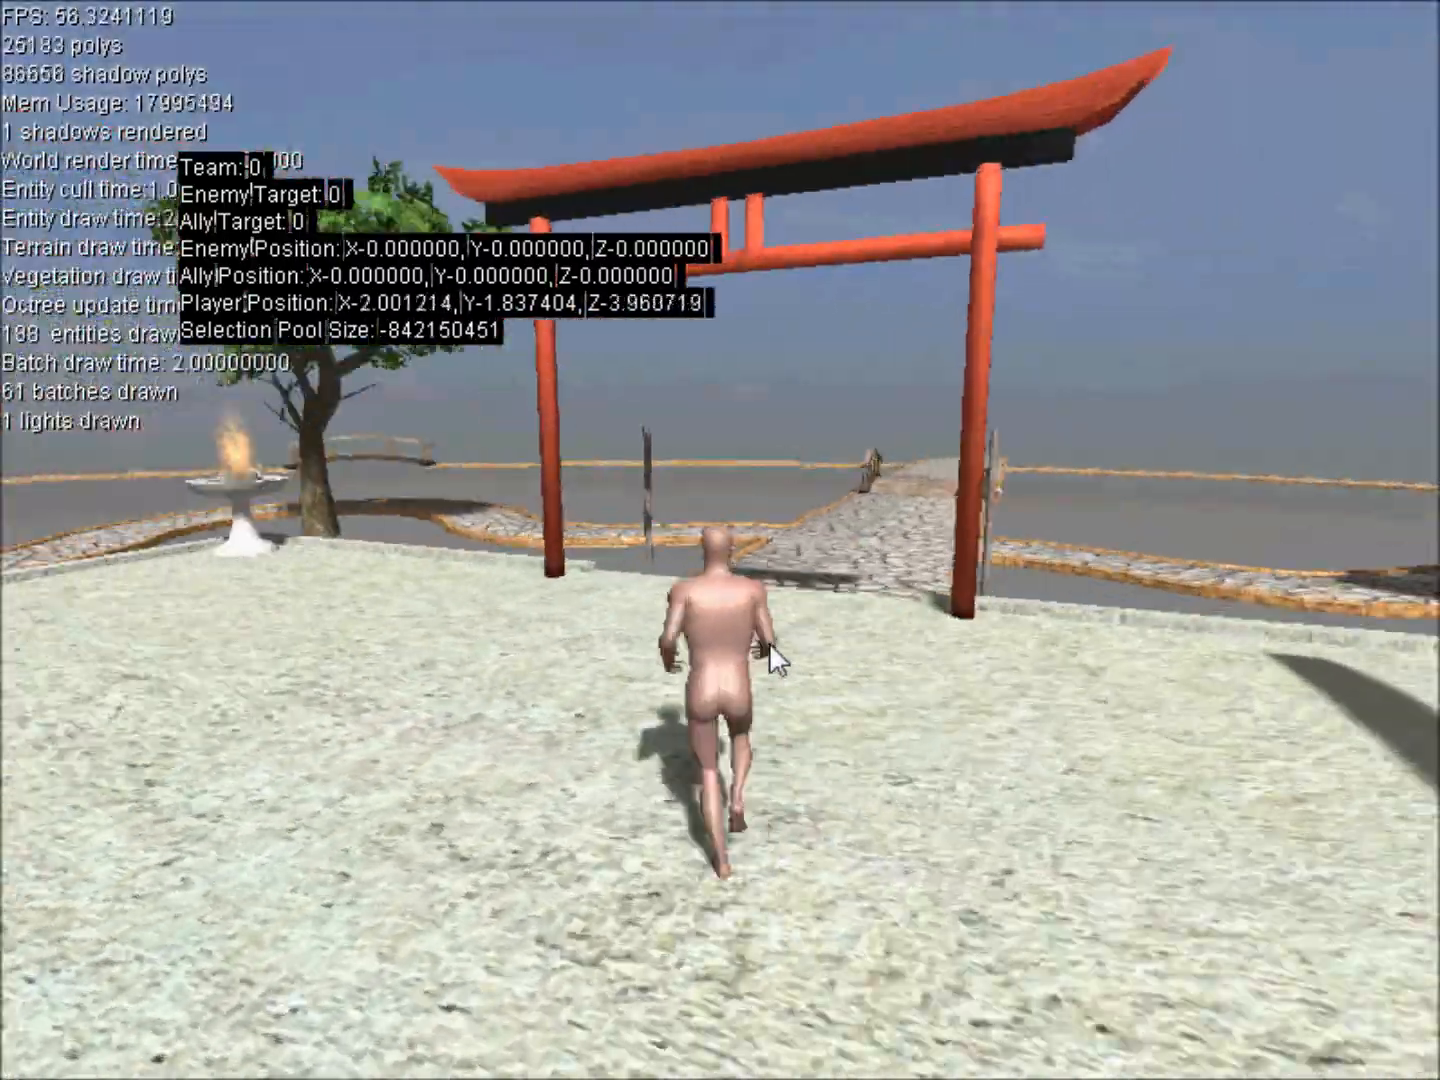
key(a)
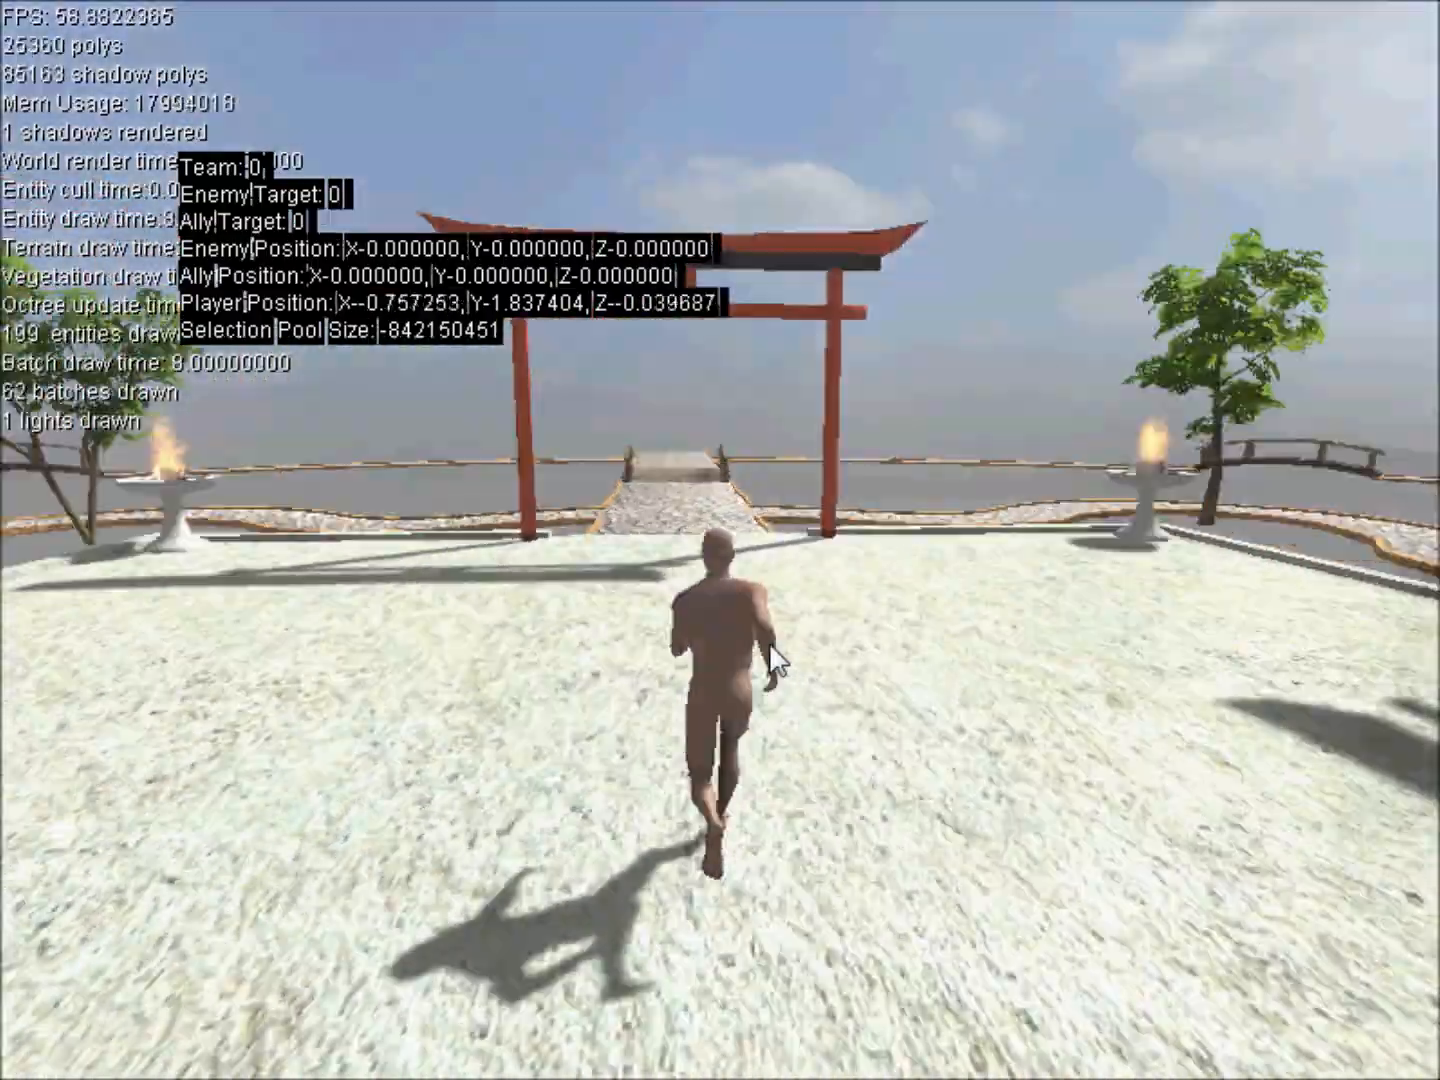
key(a)
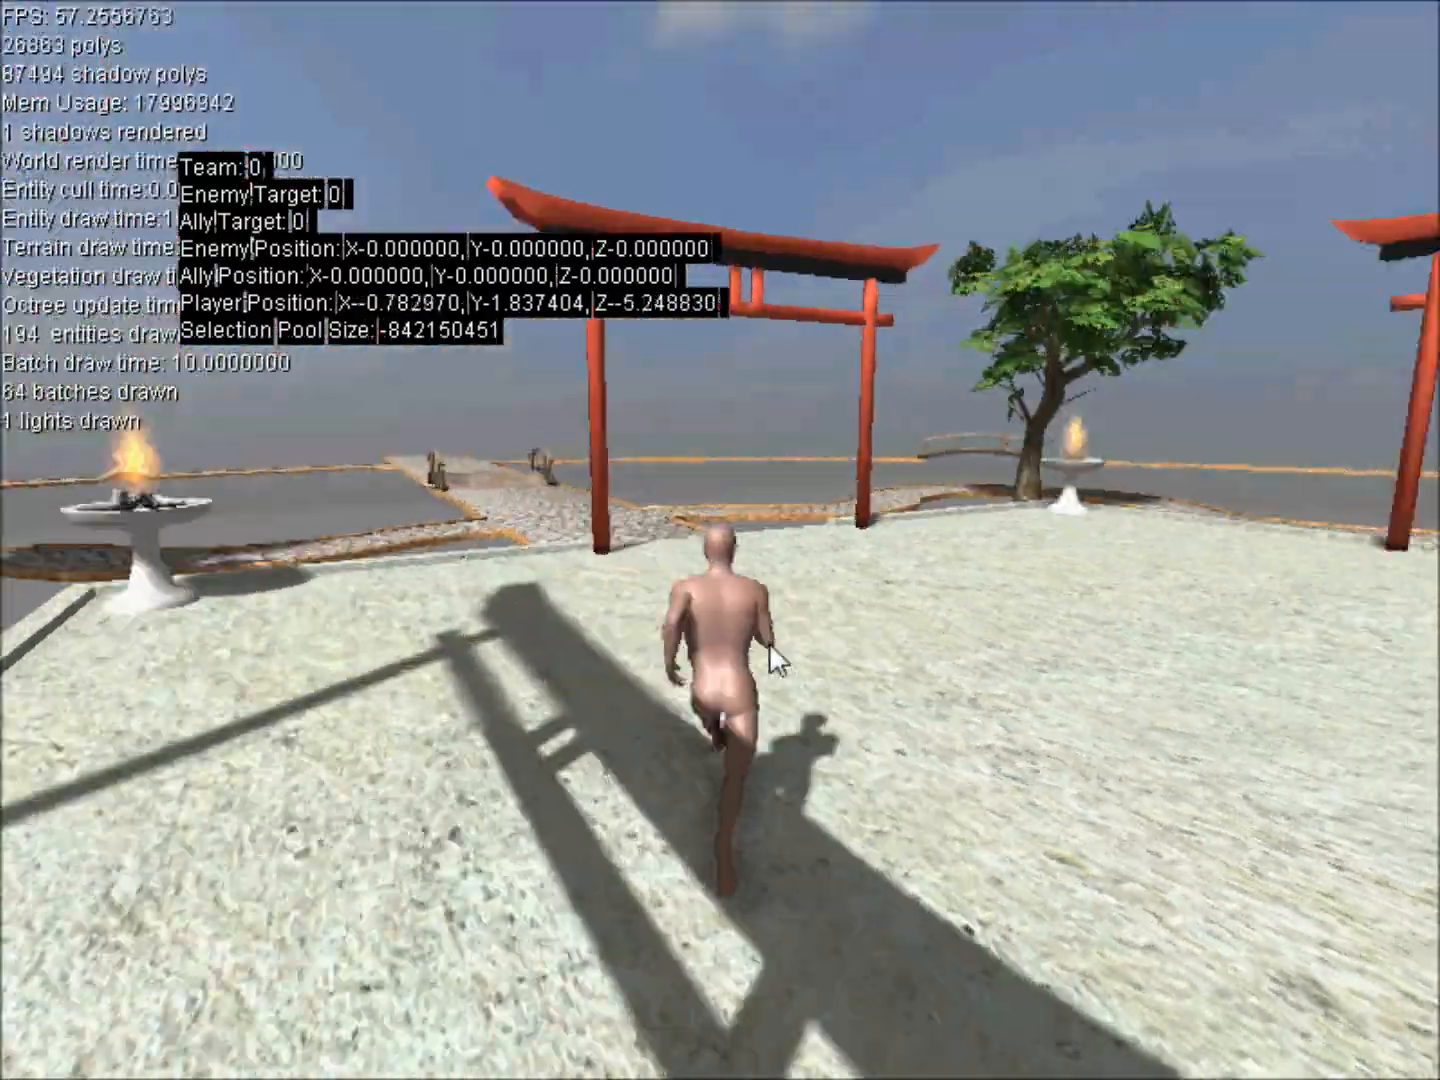
Run the character in continuous clockwise circles around the courtyard and bring it to a stop.
key(d)
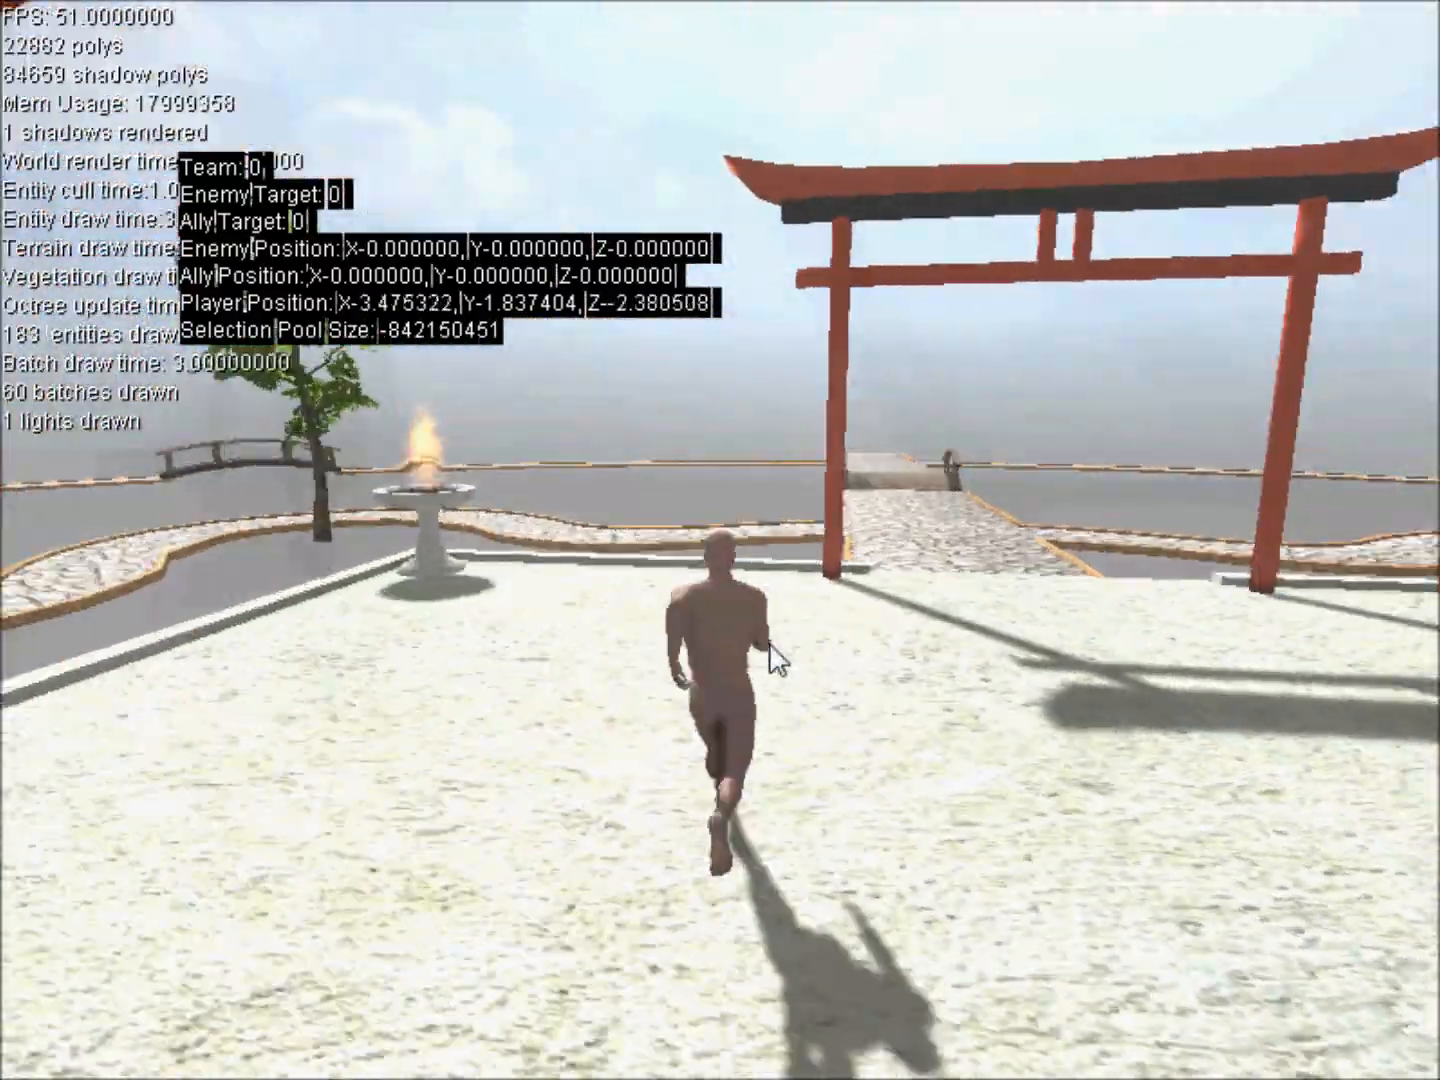
key(d)
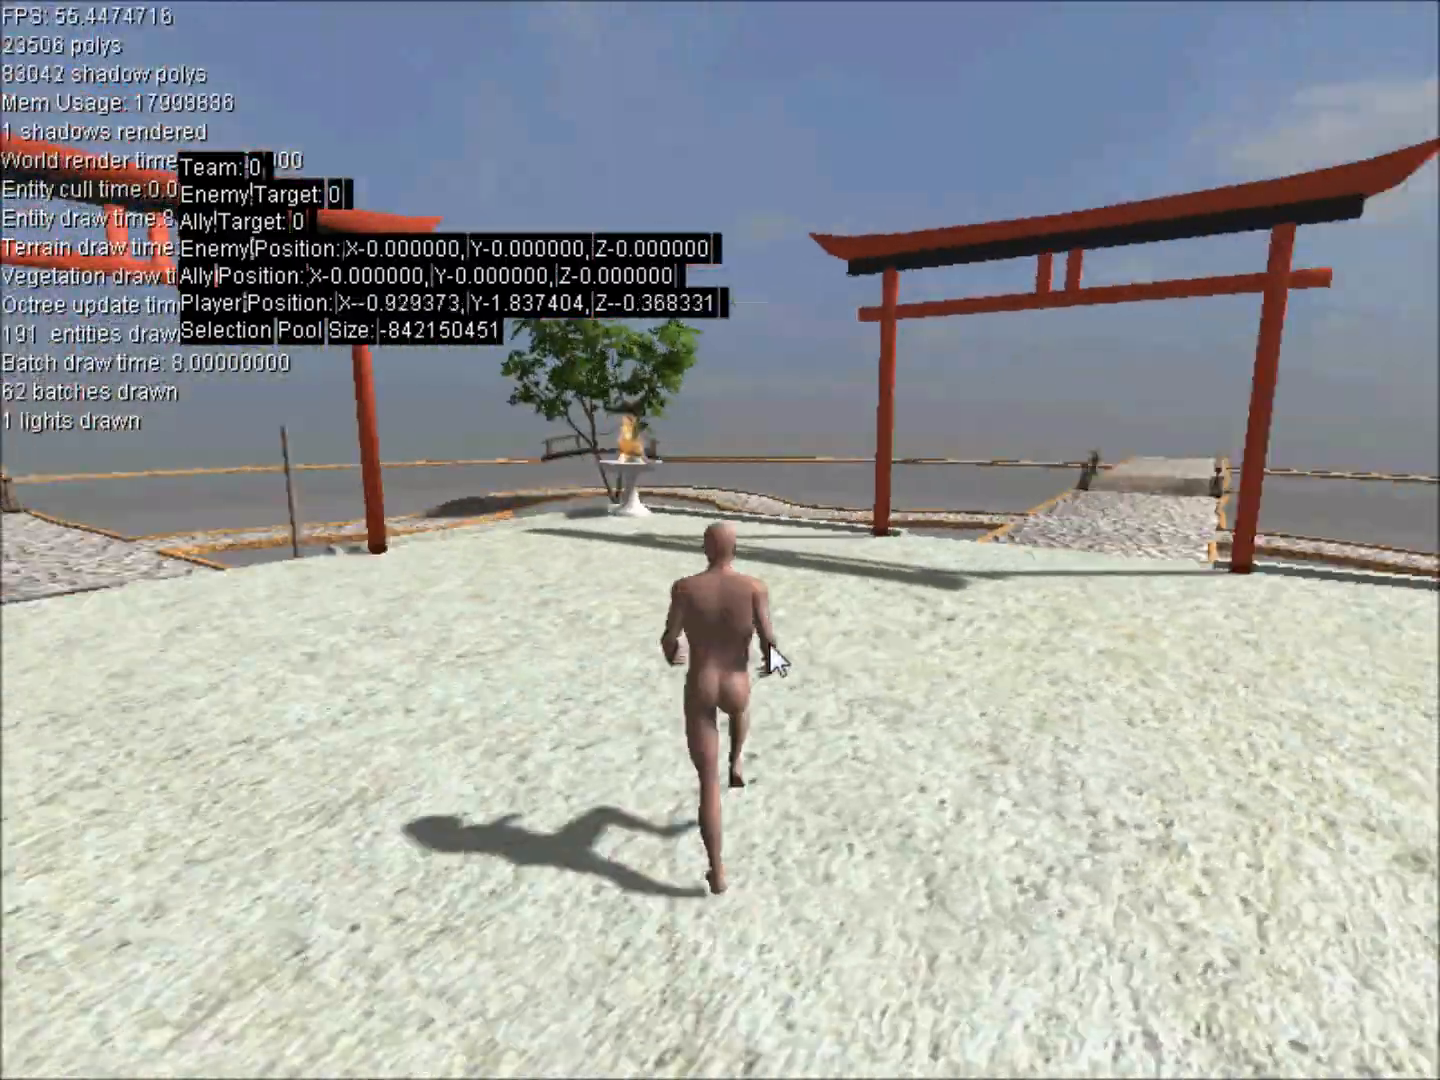
key(d)
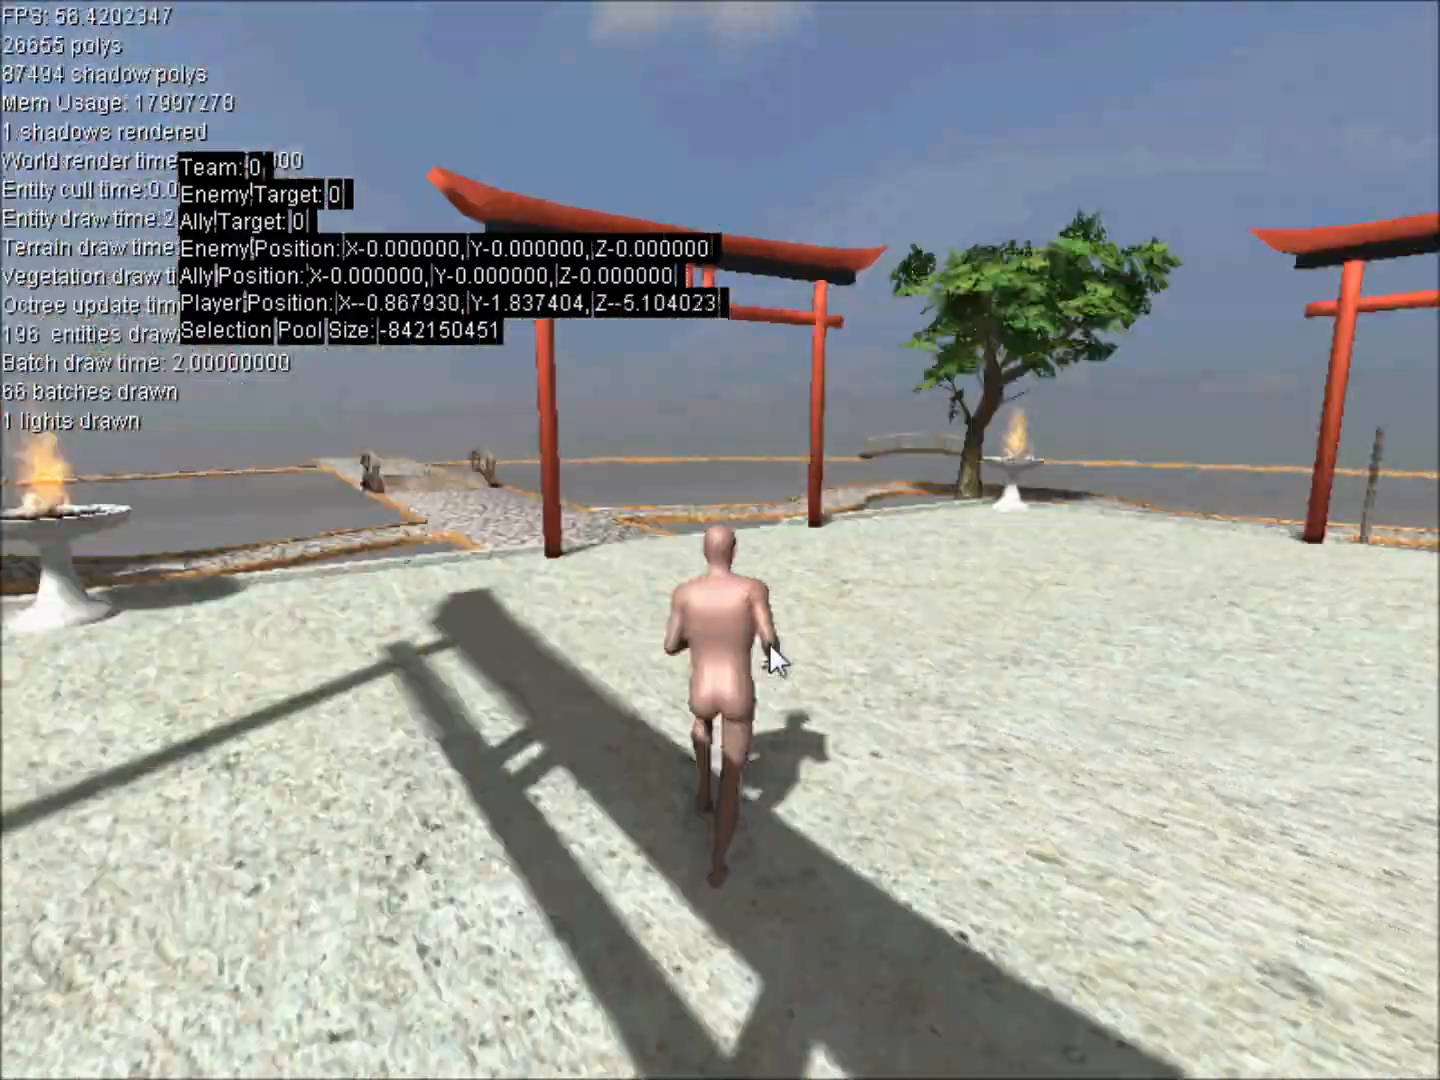
key(d)
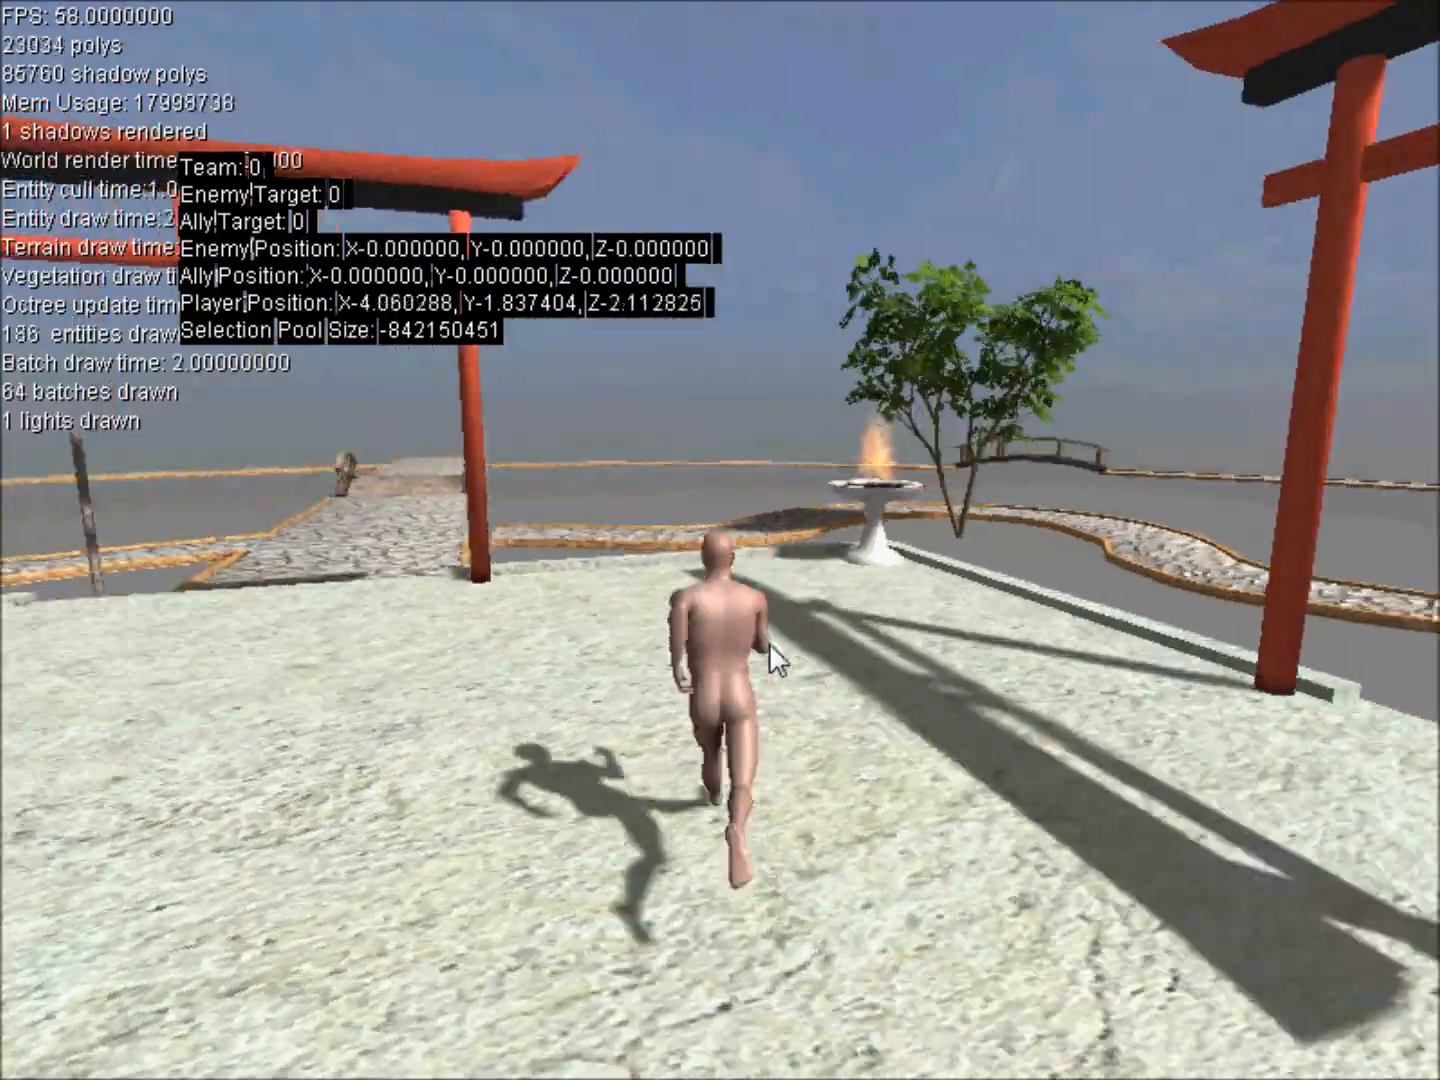
key(d)
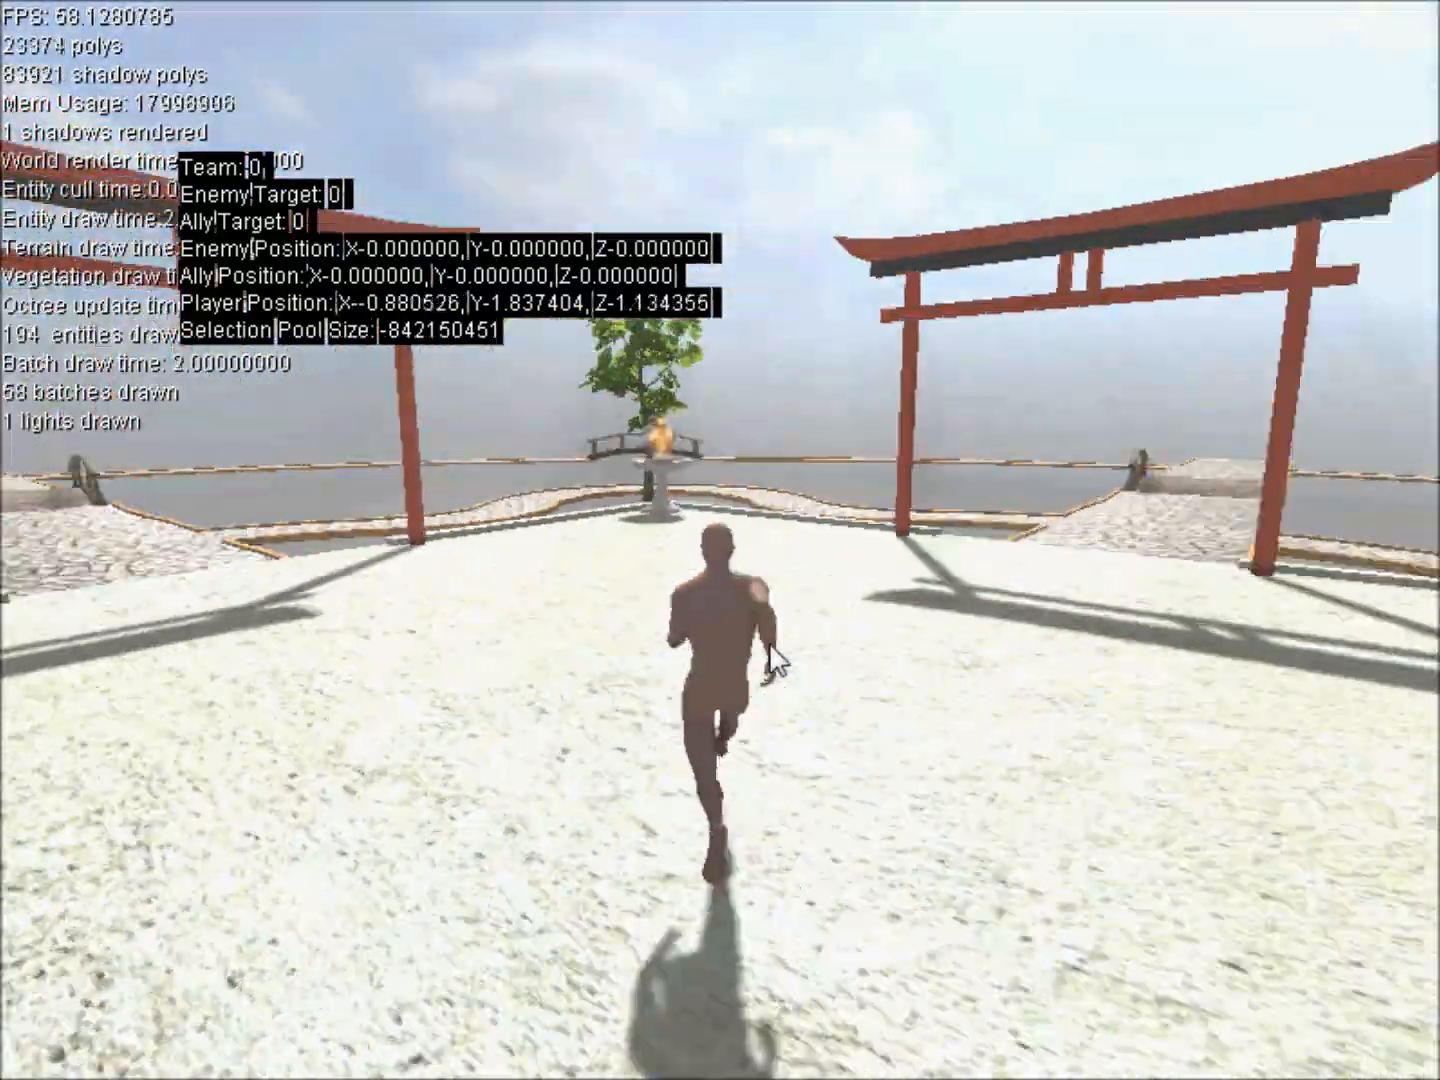
key(d)
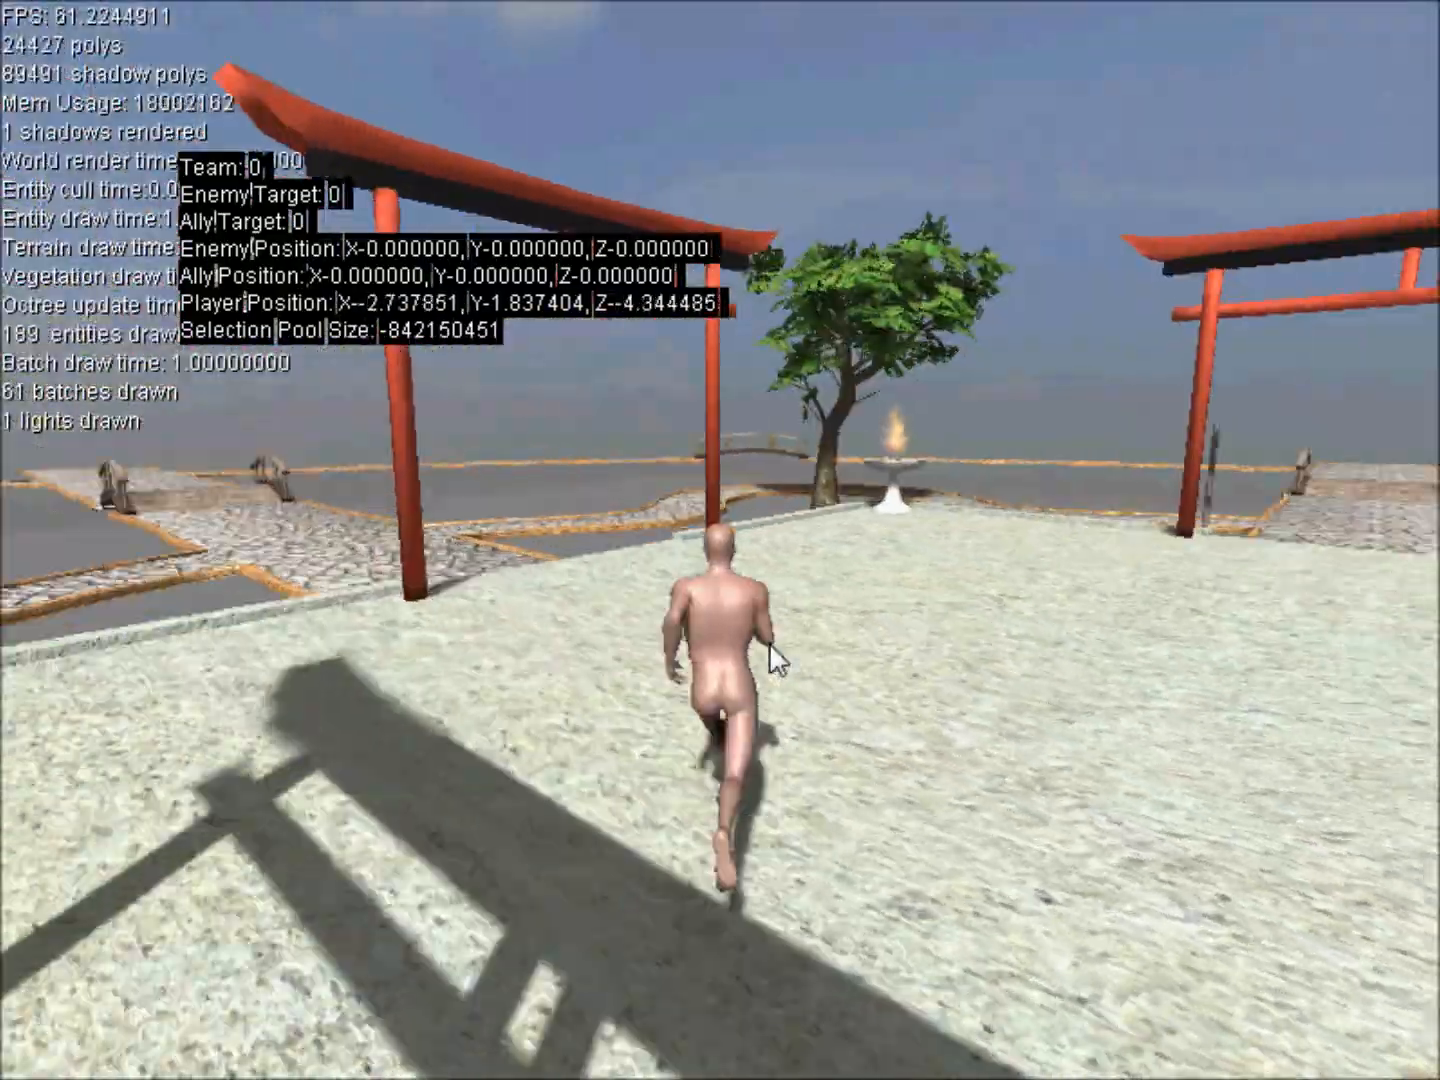
key(d)
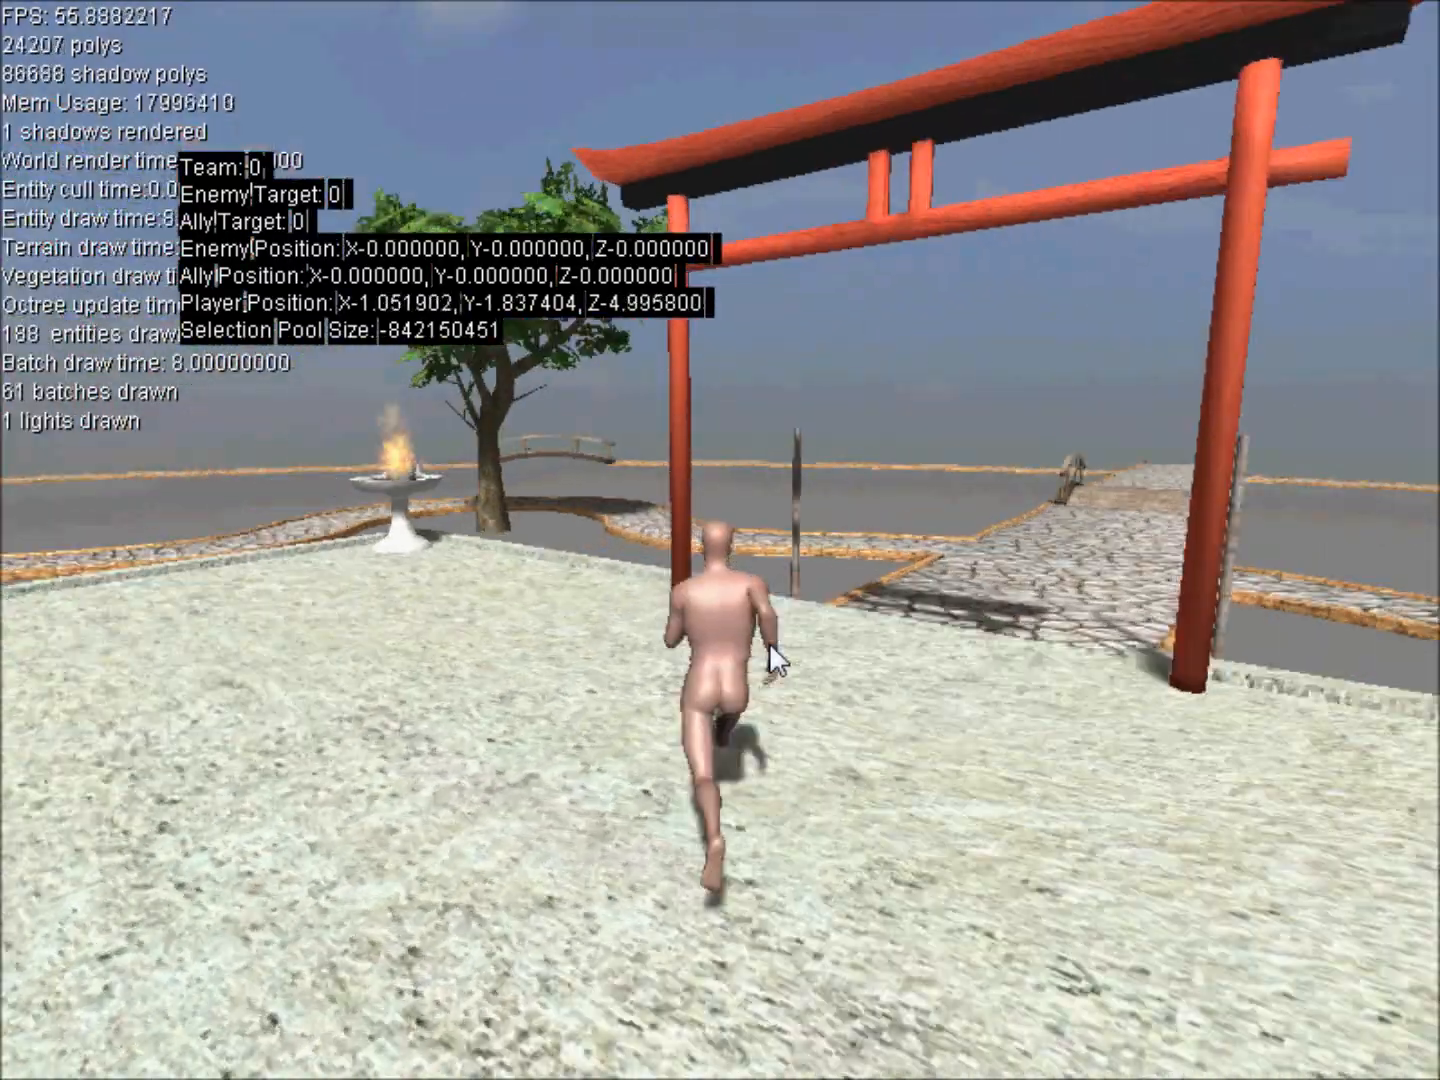
key(d)
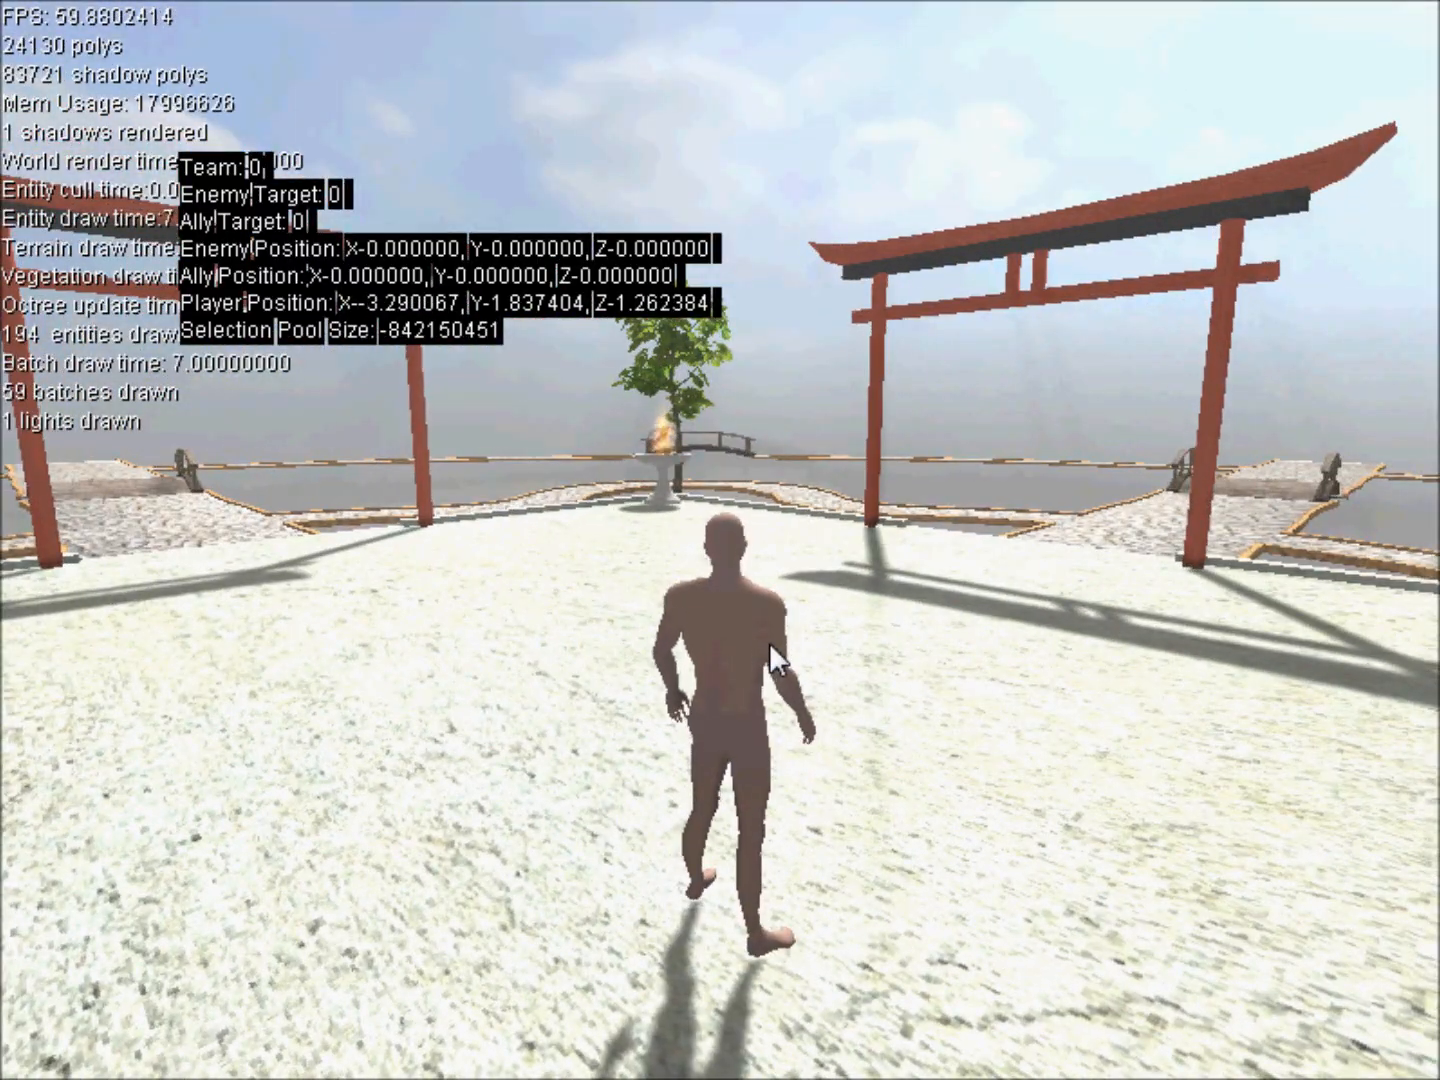
Run the character across the courtyard to the fire bowl in the corner, adjusting its heading on the way.
key(w)
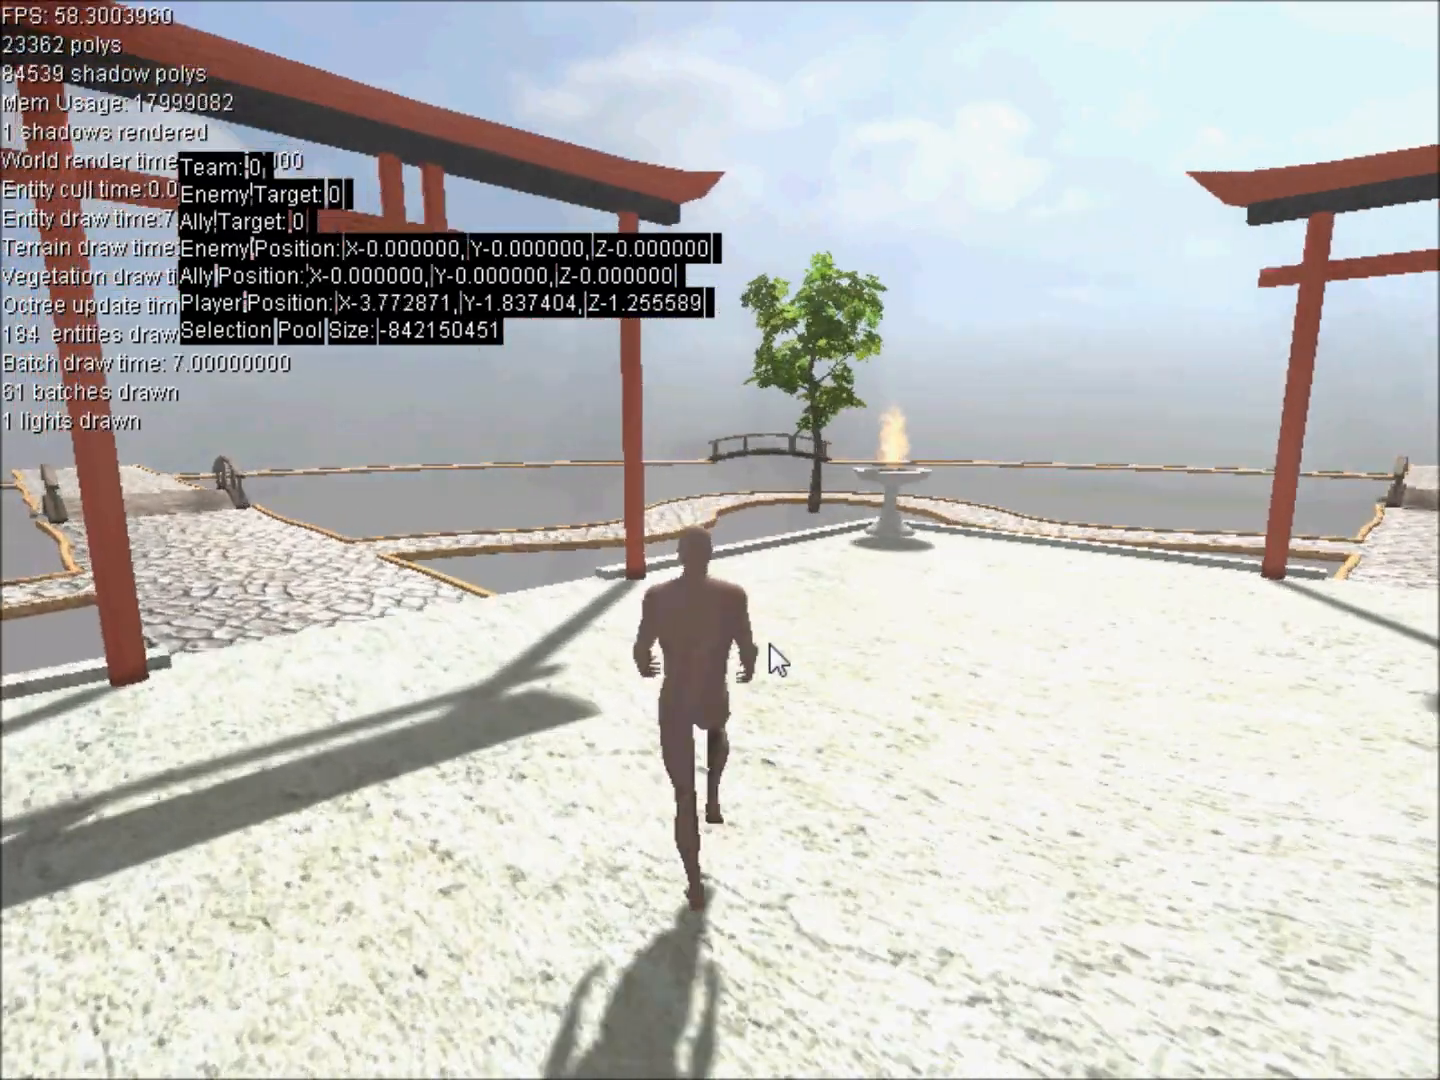
key(d)
key(a)
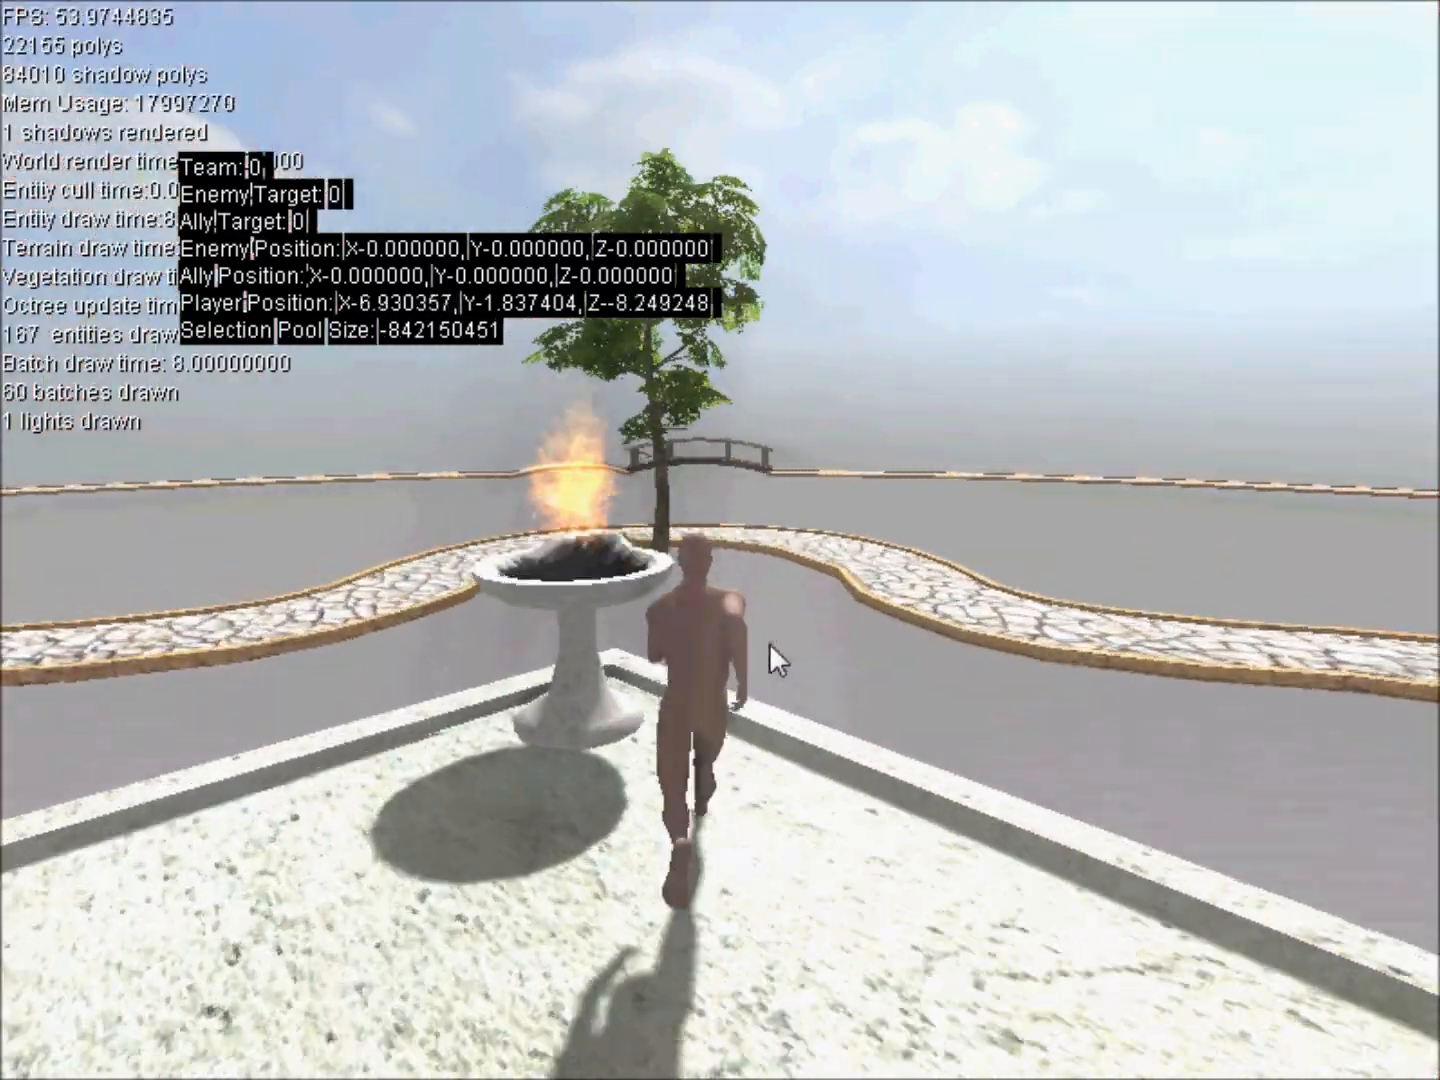
Turn the character around, run to the fire bowl in the opposite corner and head back across the courtyard.
key(w)
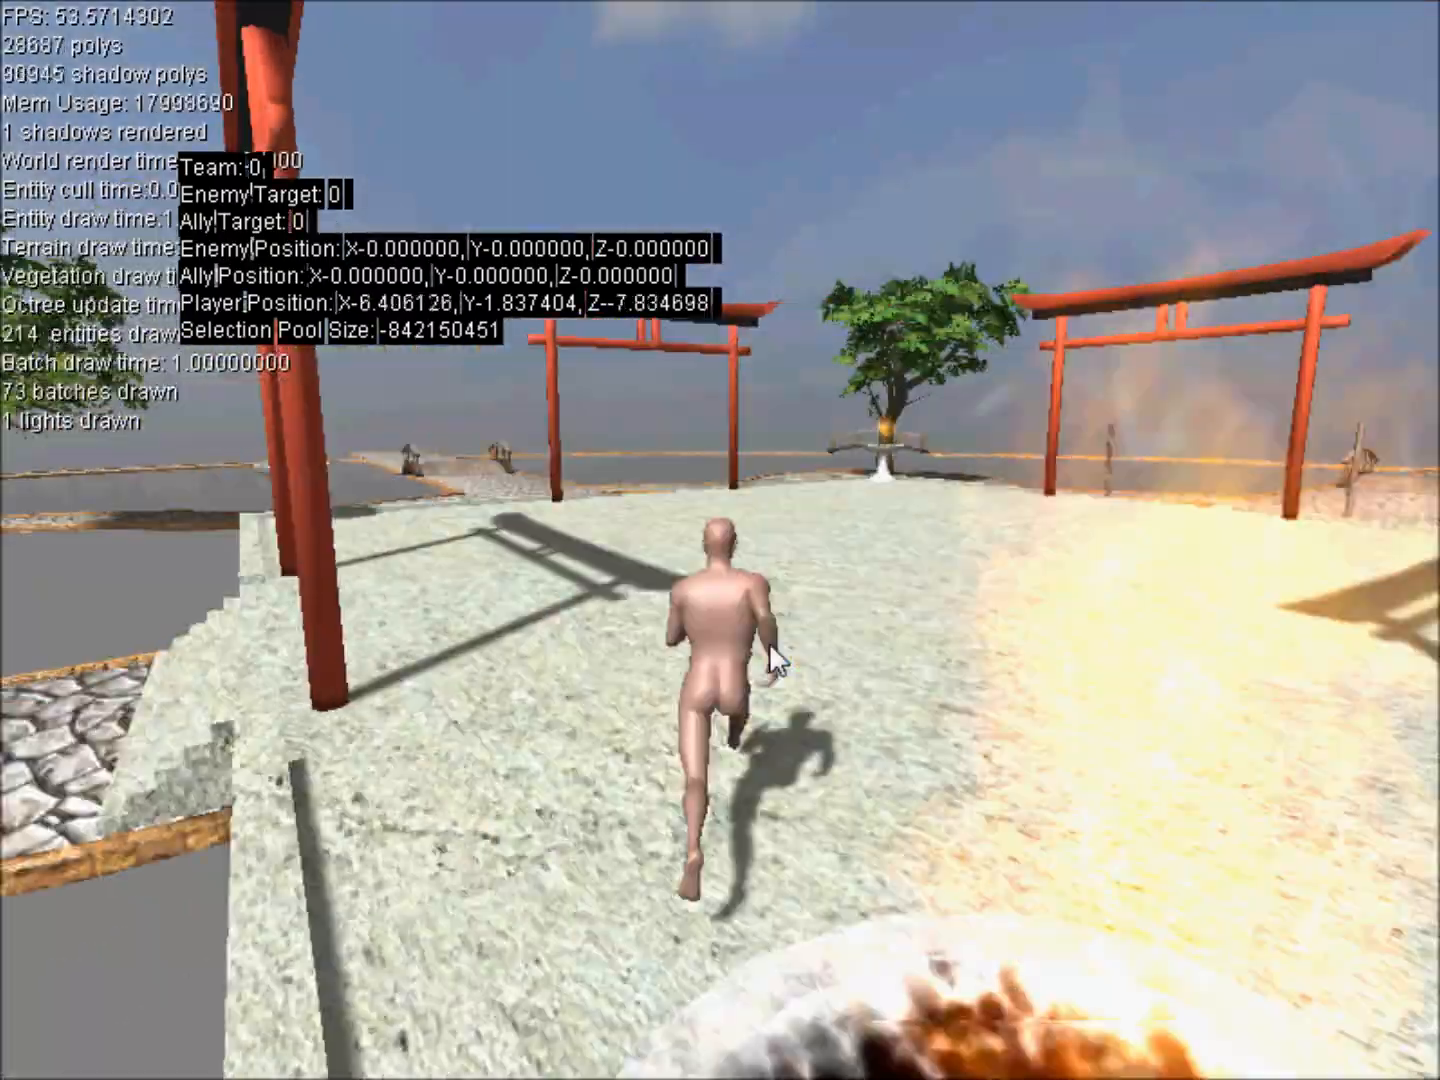
key(a)
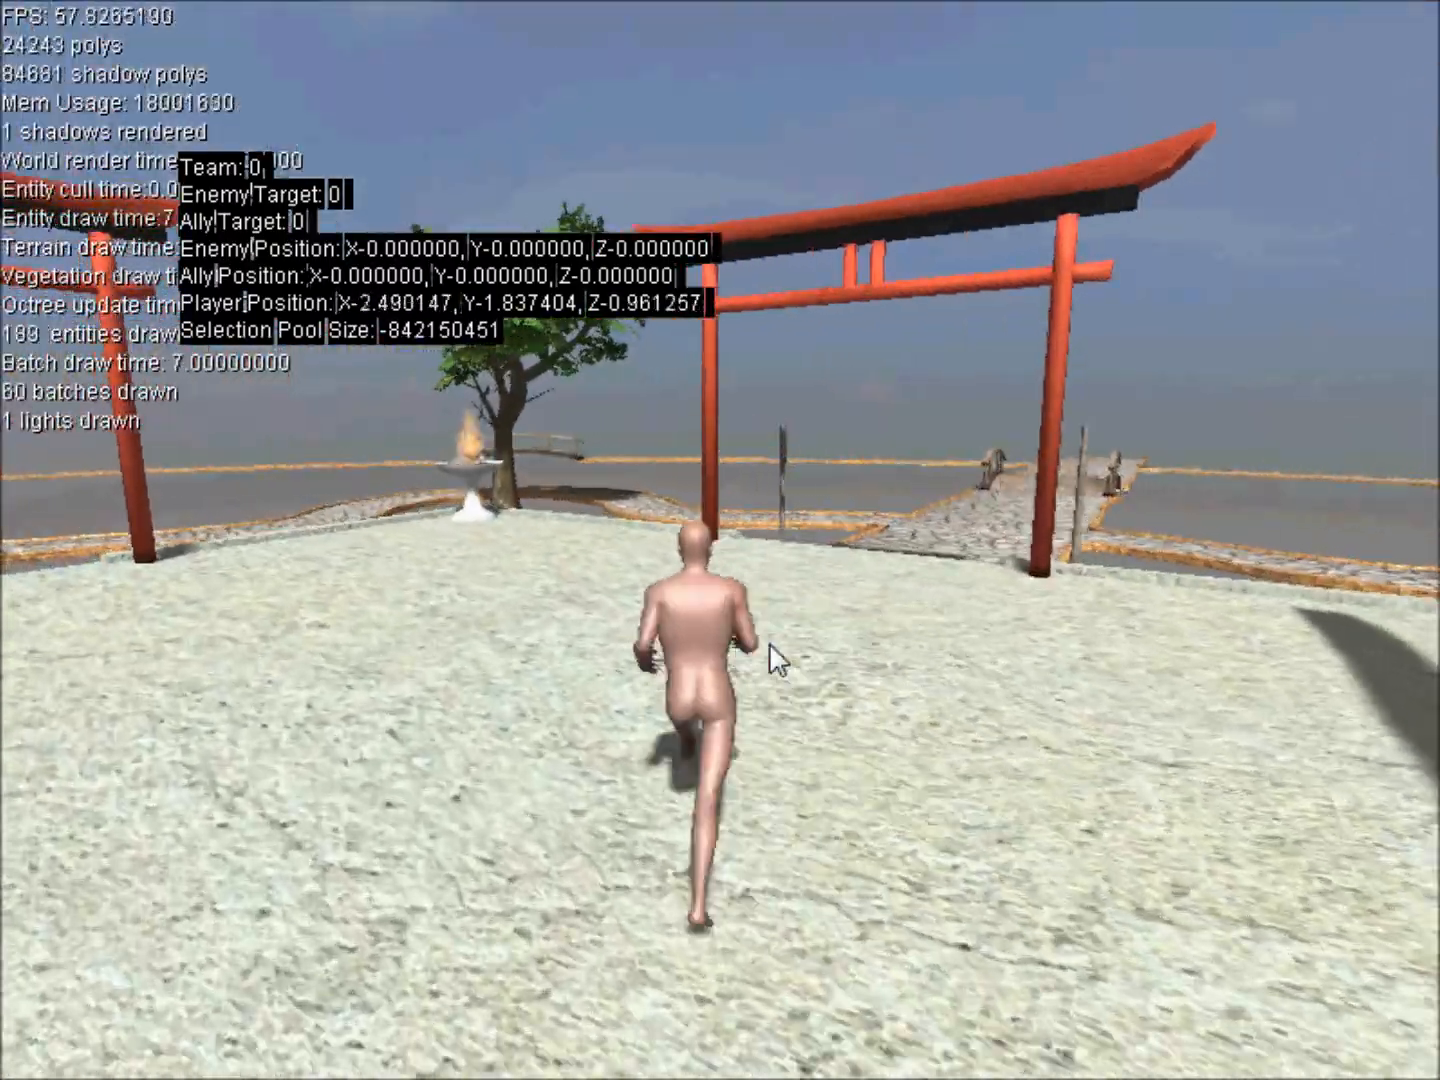
key(w)
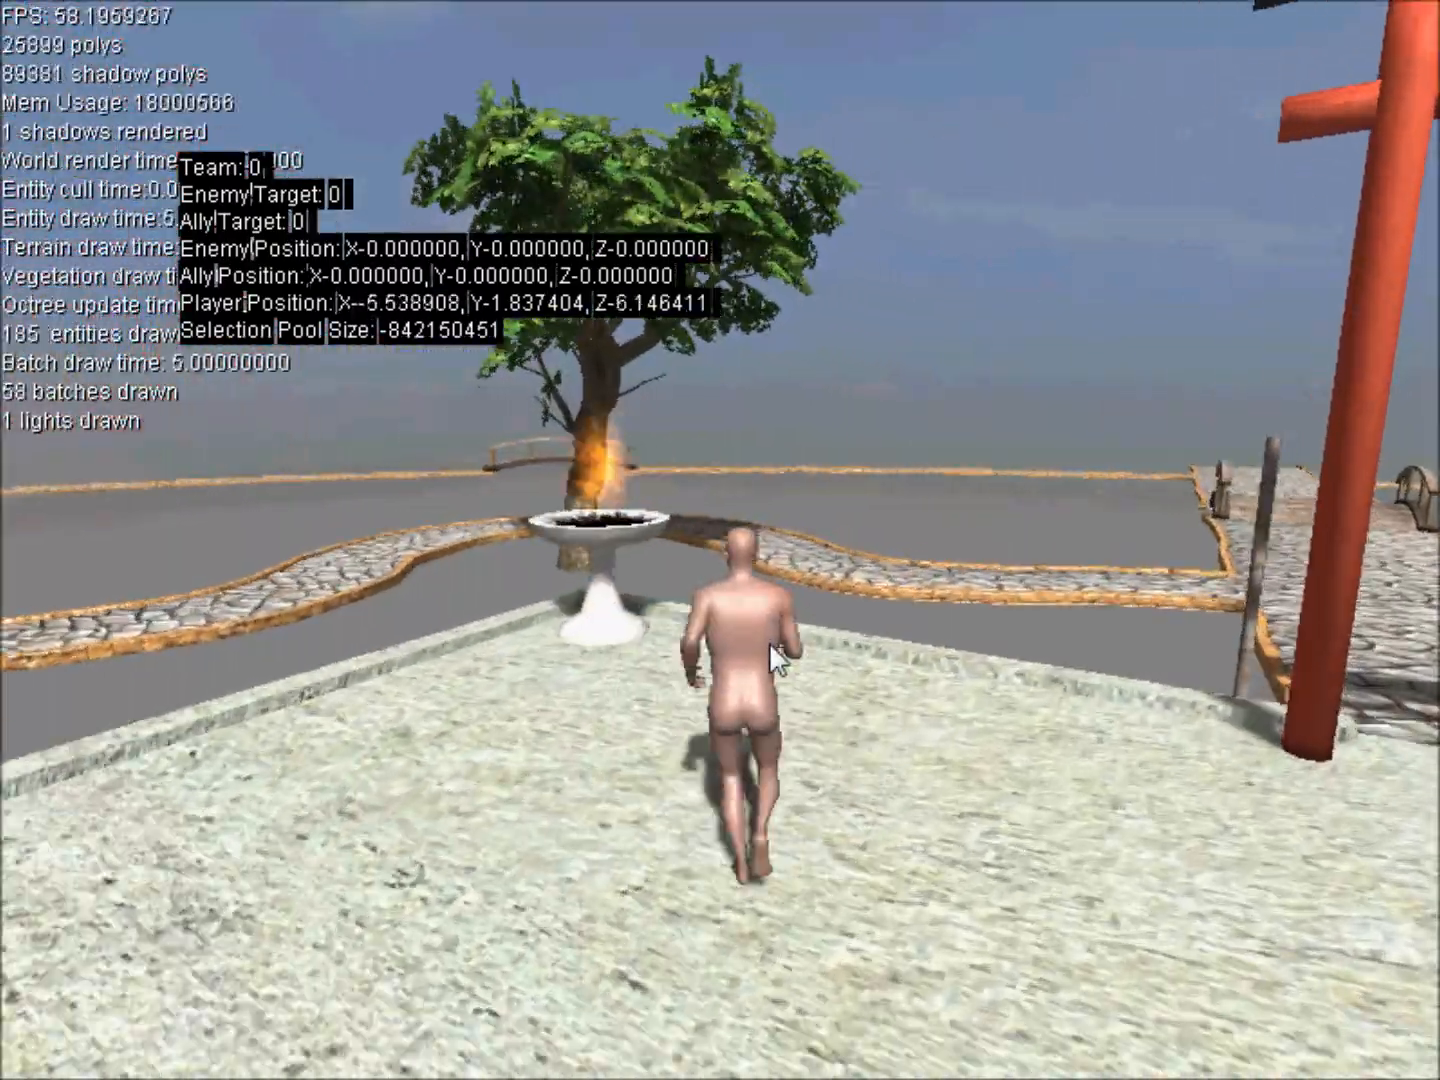
key(w)
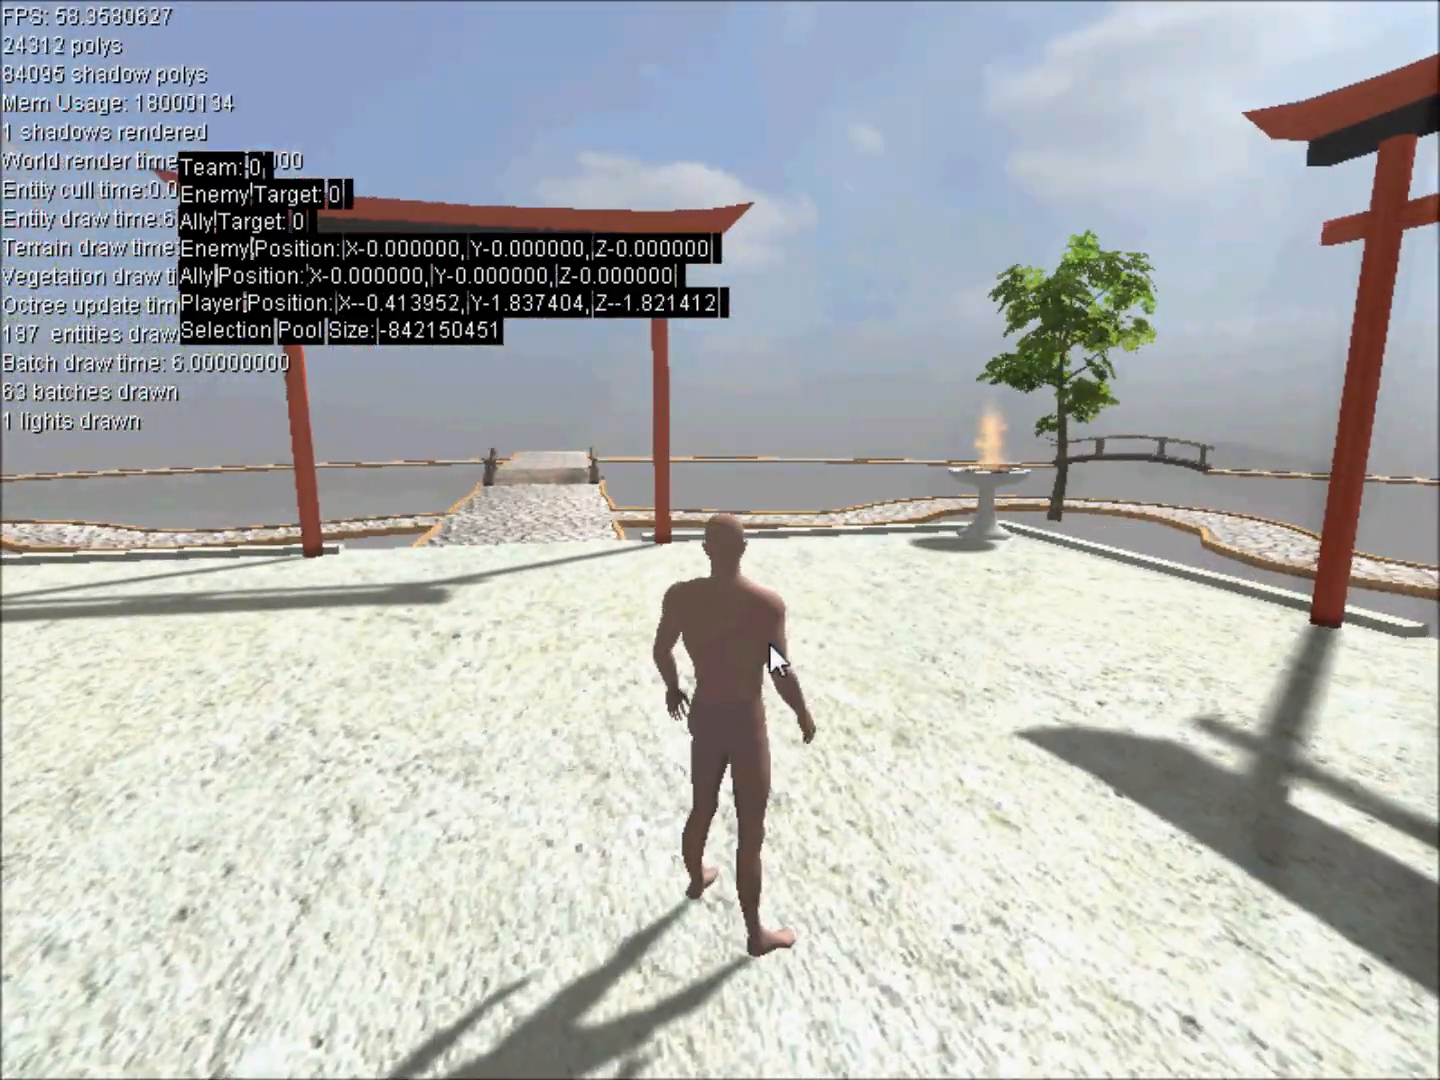
Tilt the camera to a higher view behind the character and run around the courtyard with turns.
right_drag(838, 556, 722, 545)
key(w)
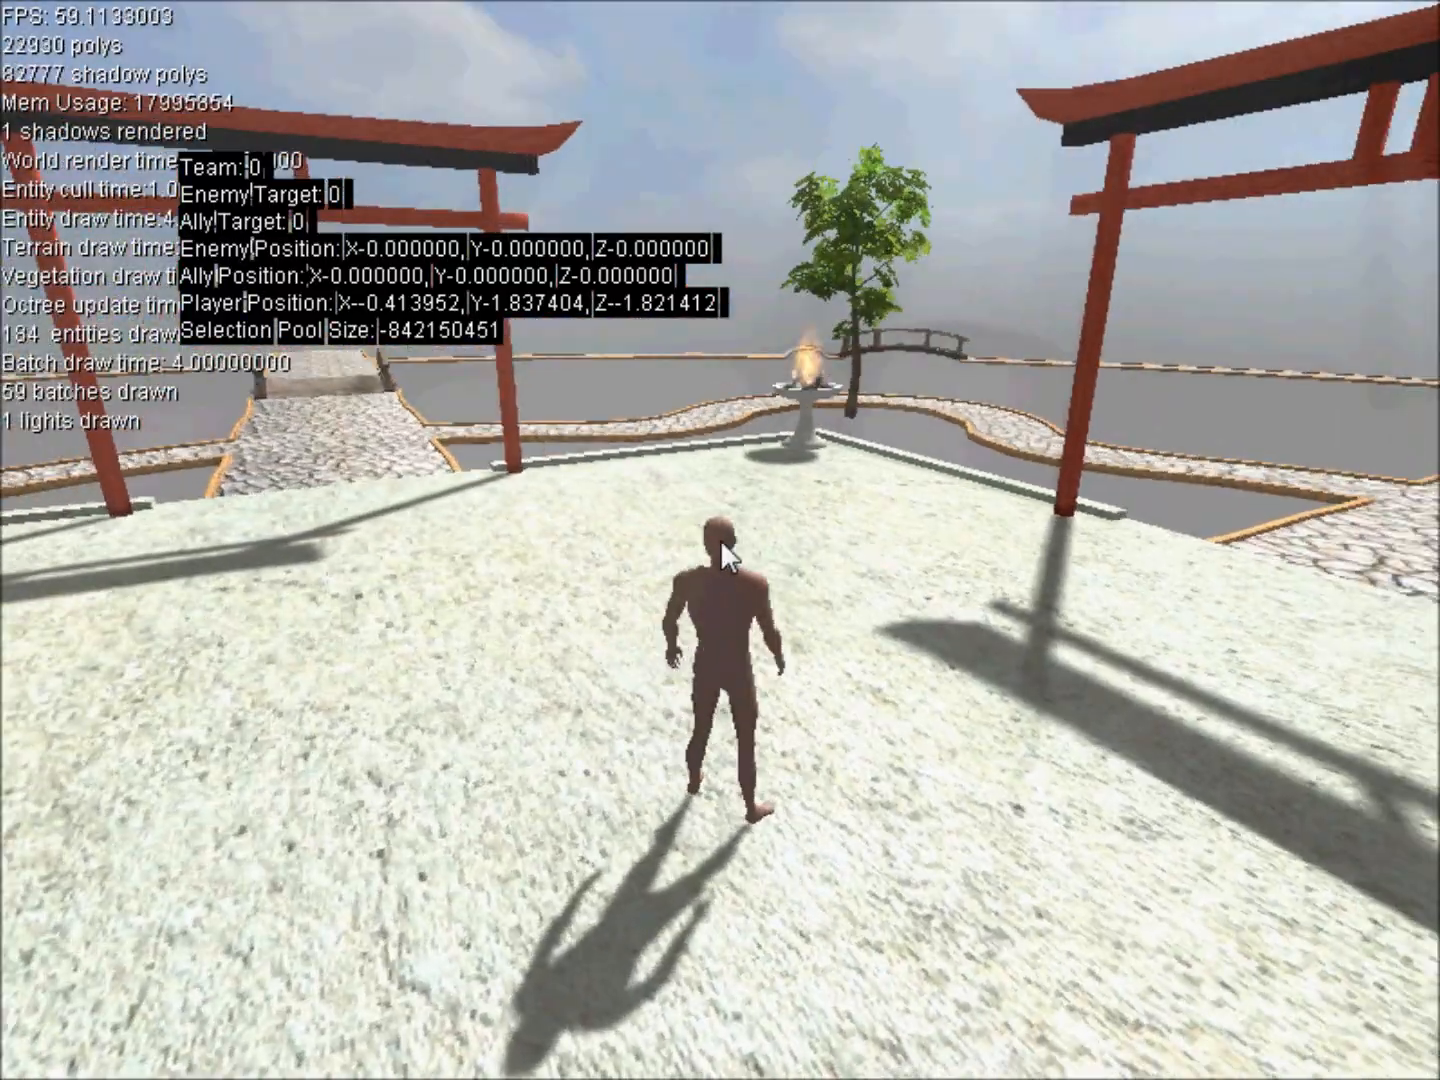
key(w)
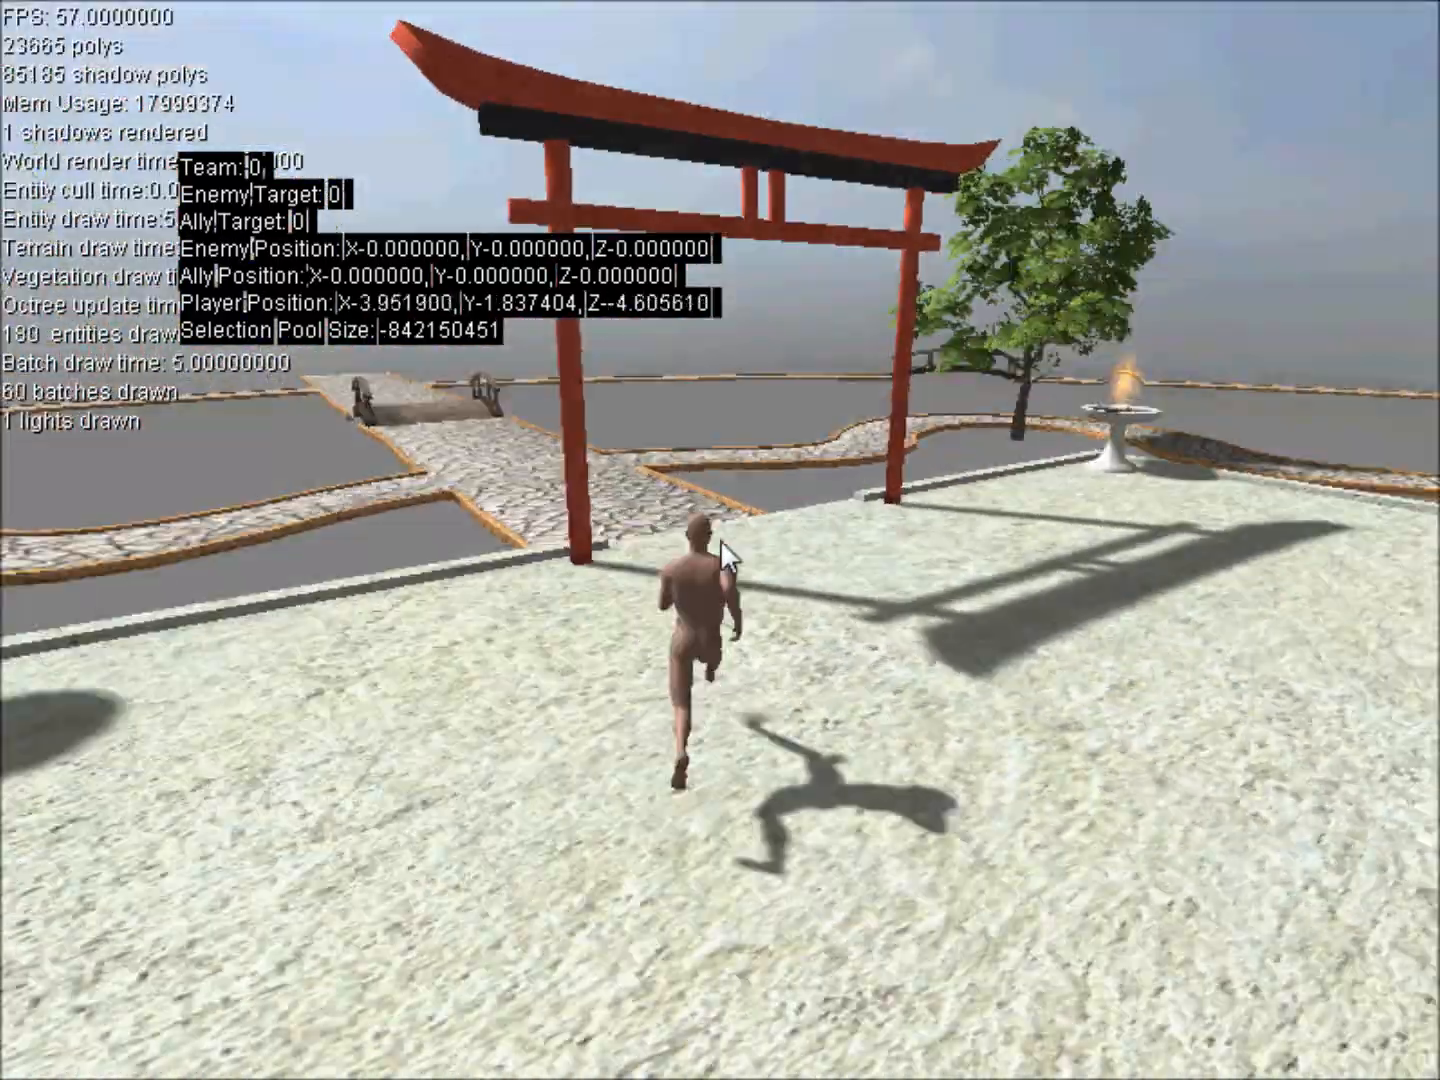
key(w)
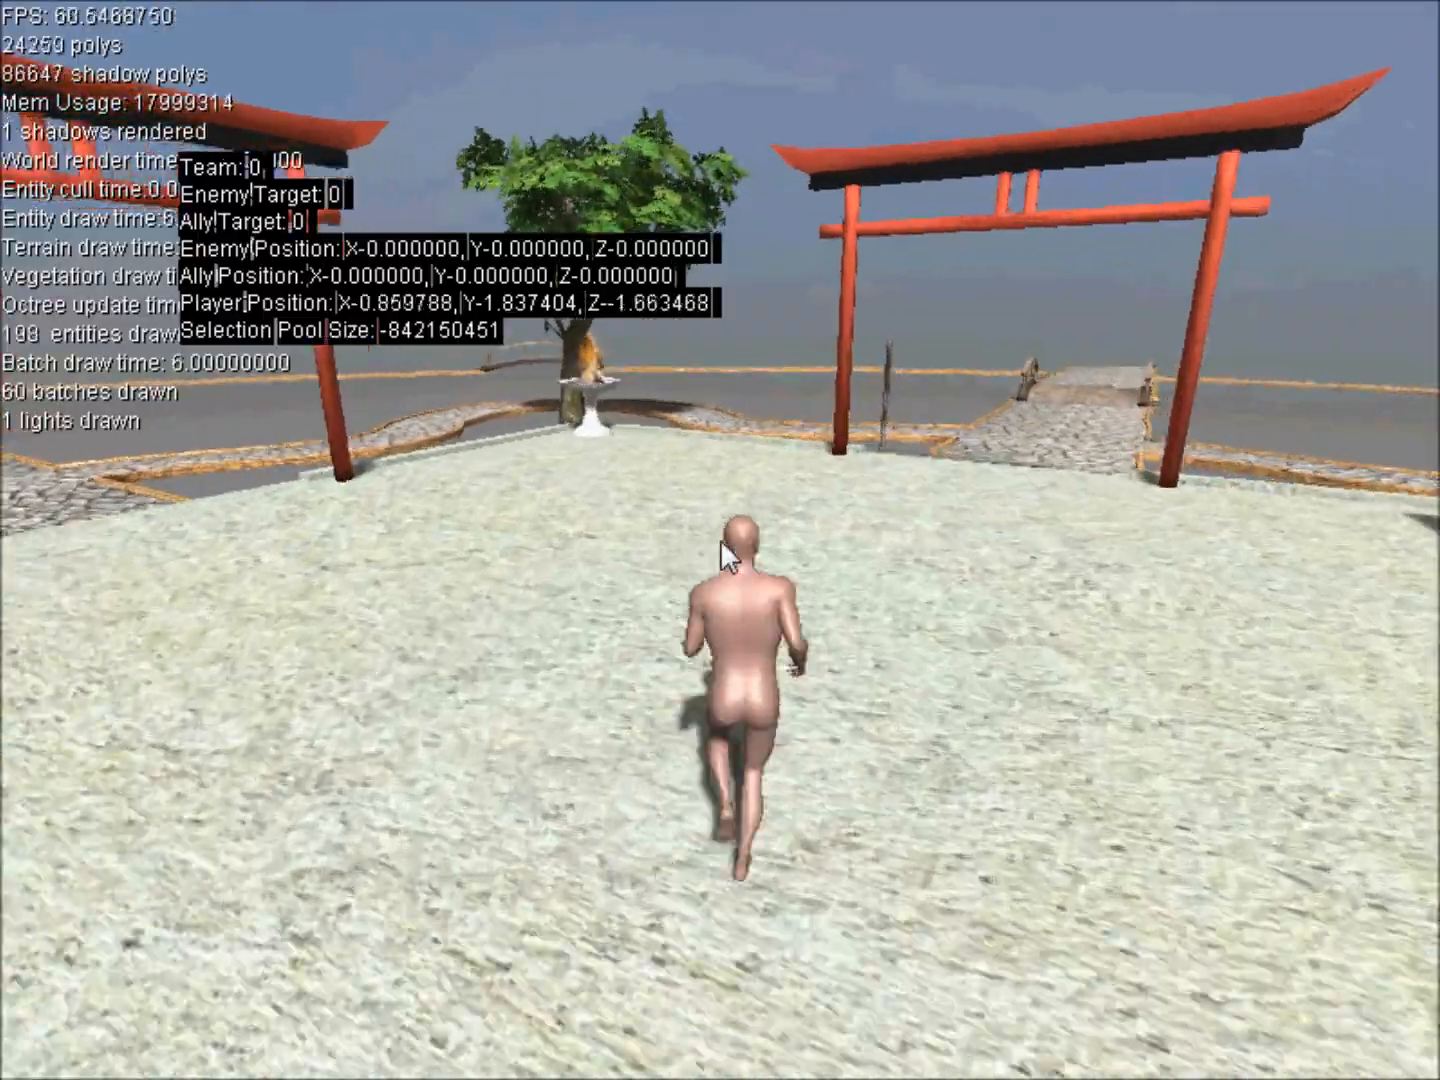
key(a)
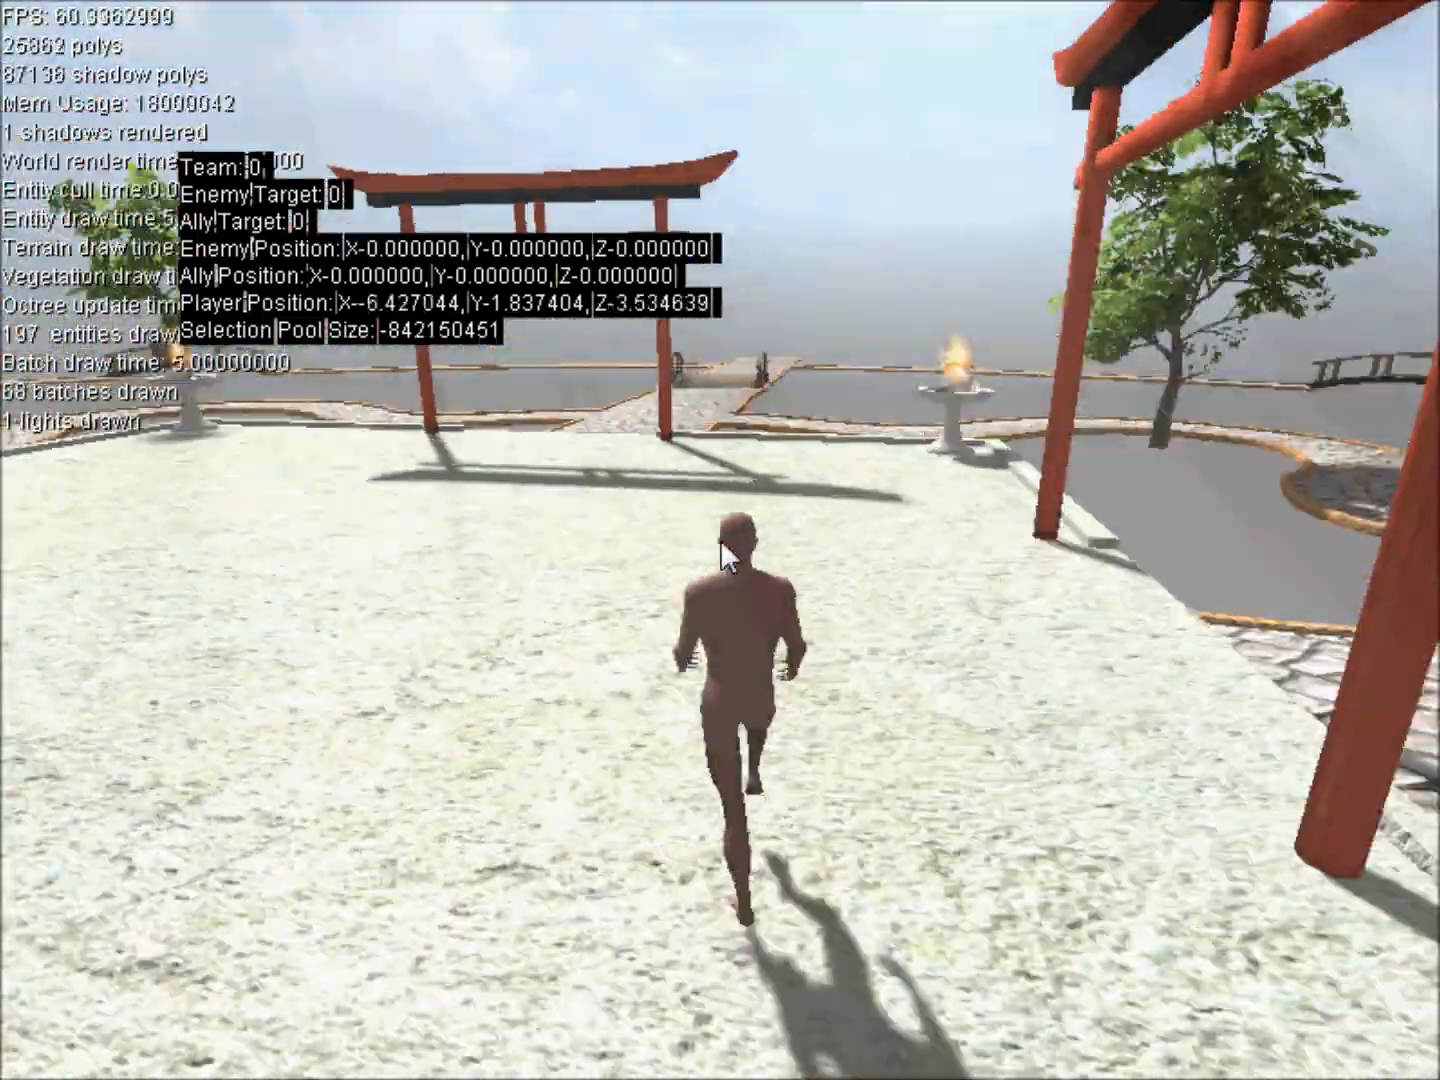
Steer the character through a few more turns in the courtyard and exit the game.
key(a)
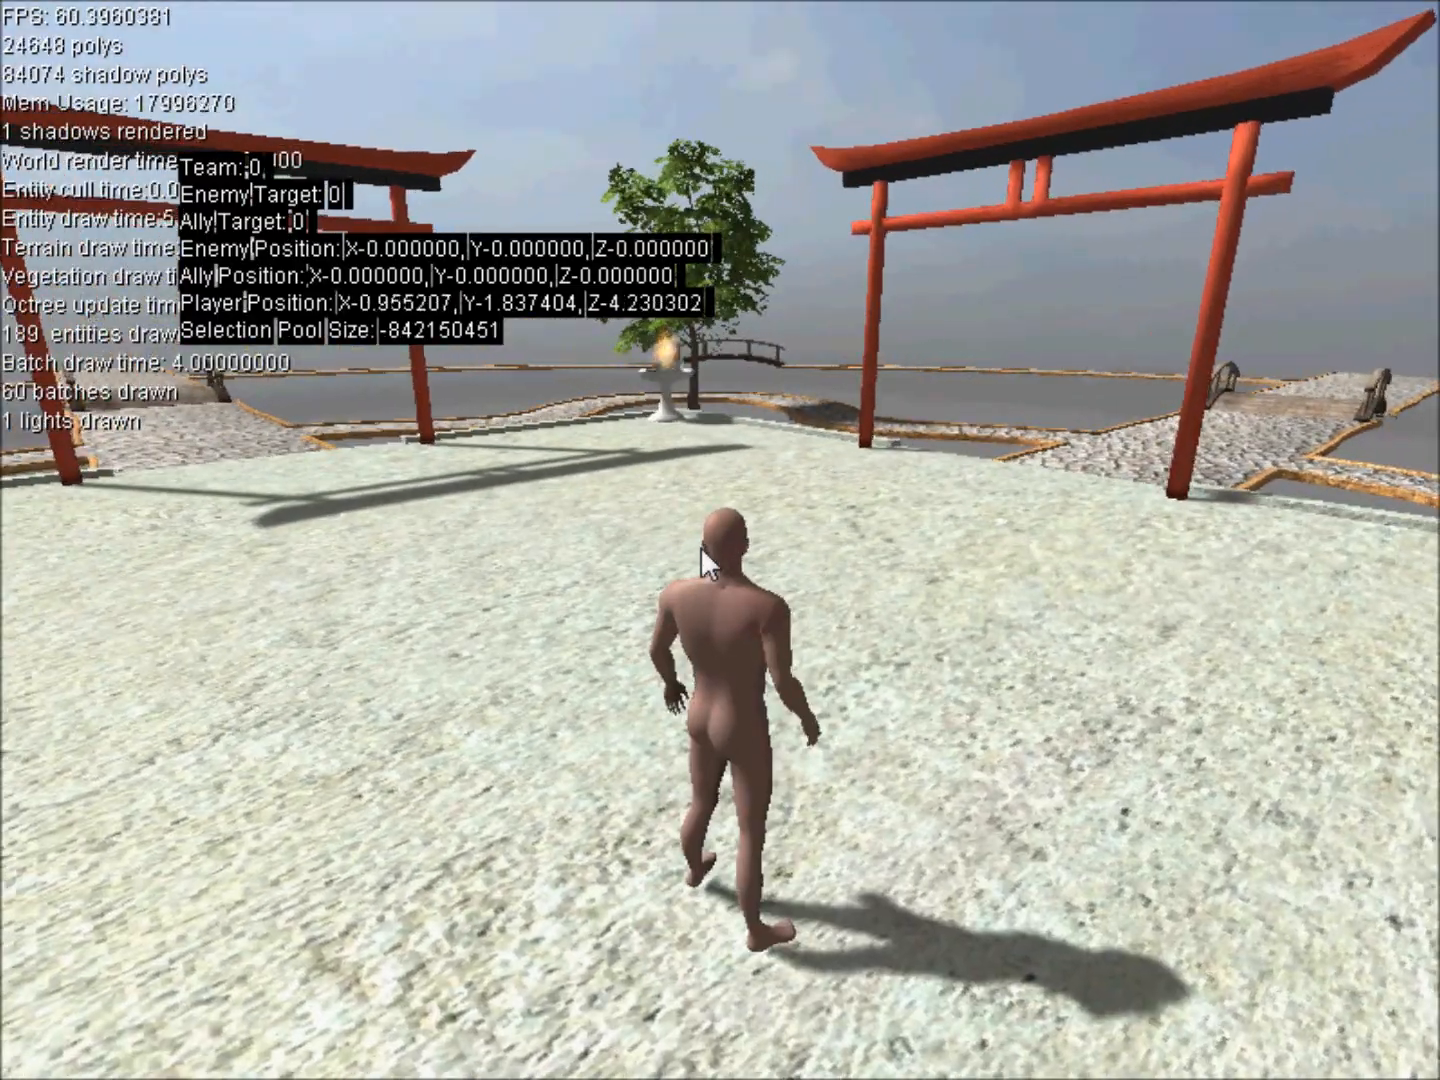
key(d)
key(w)
key(d)
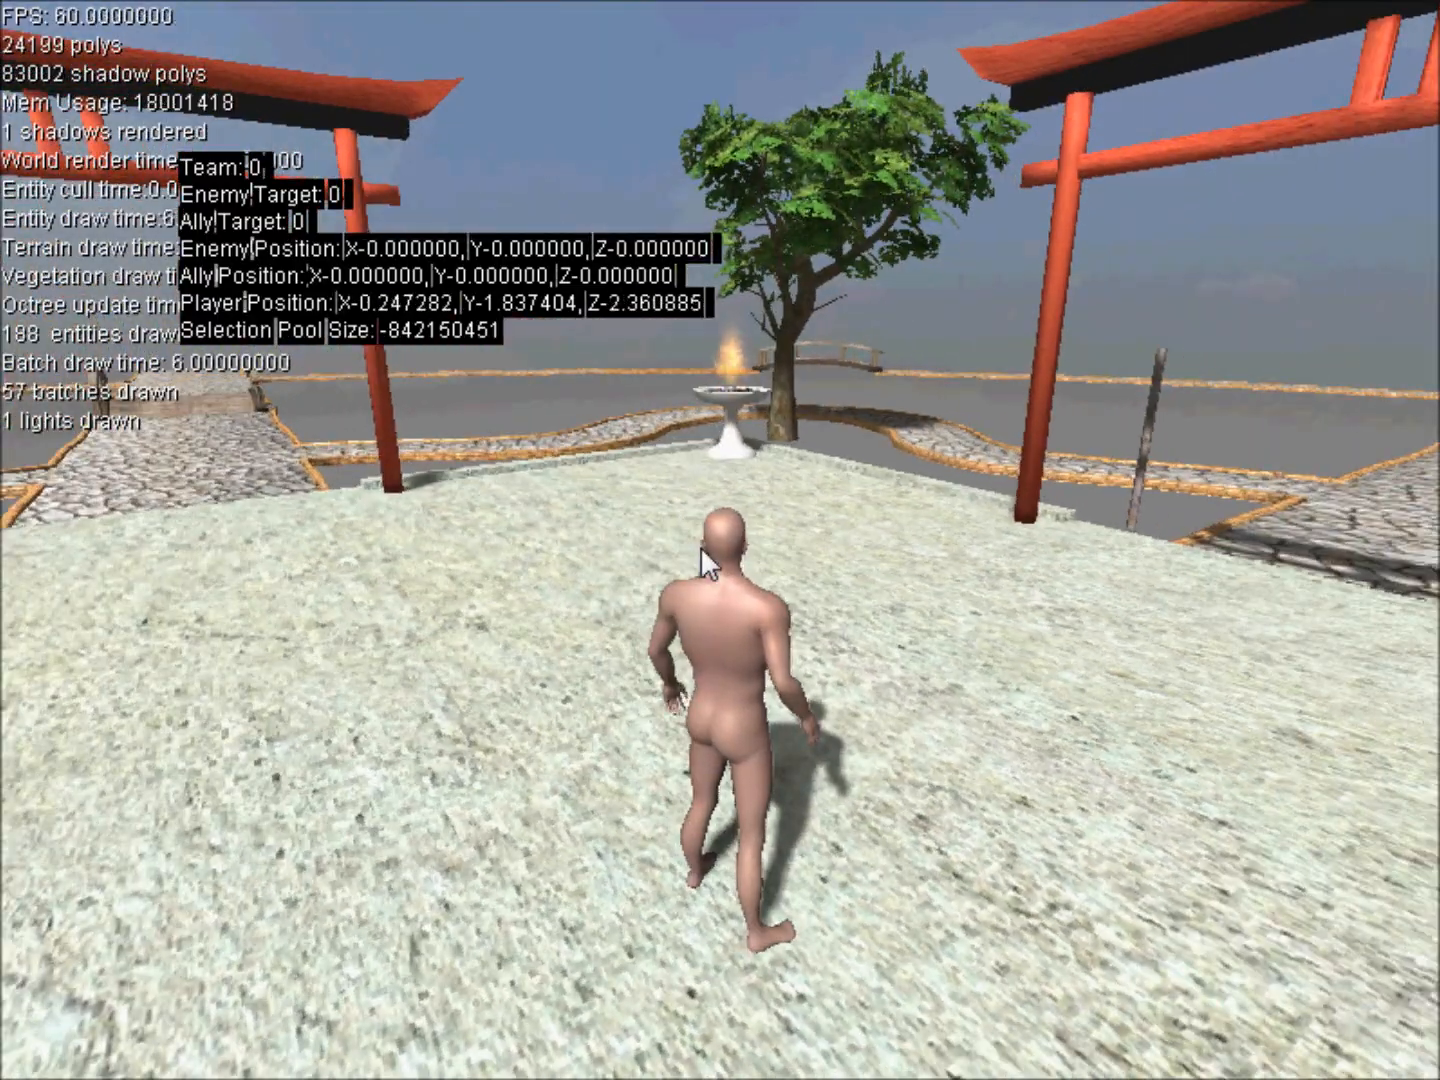
key(Escape)
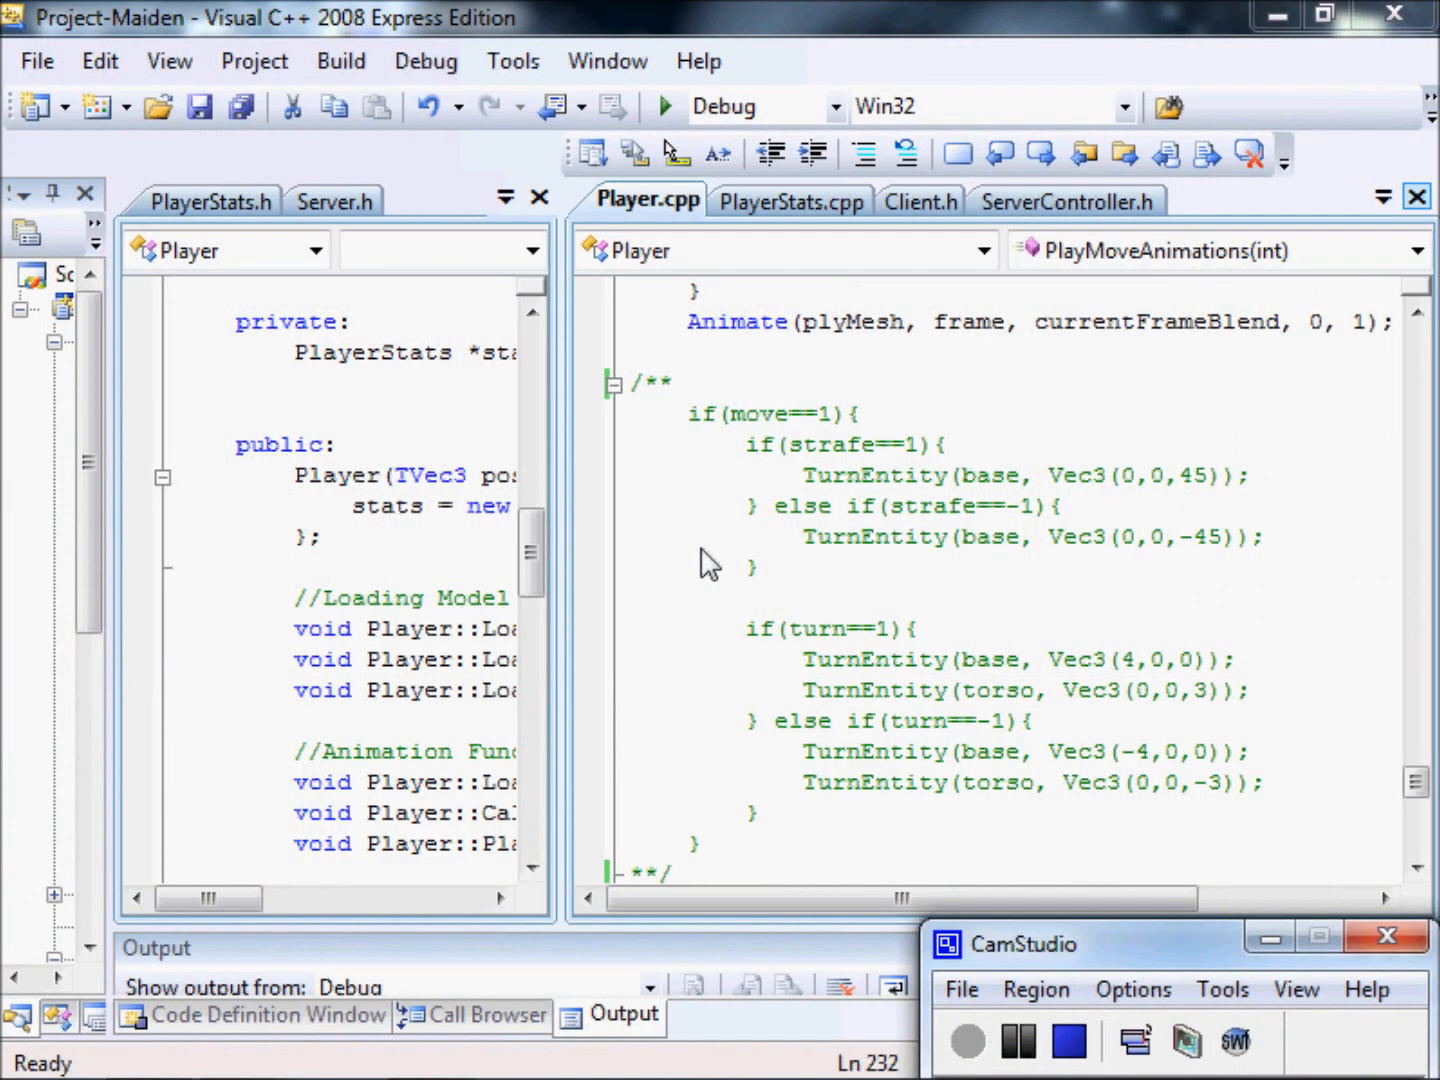
Widen the Player.h code pane slightly relative to the Player.cpp pane beside it.
click(864, 573)
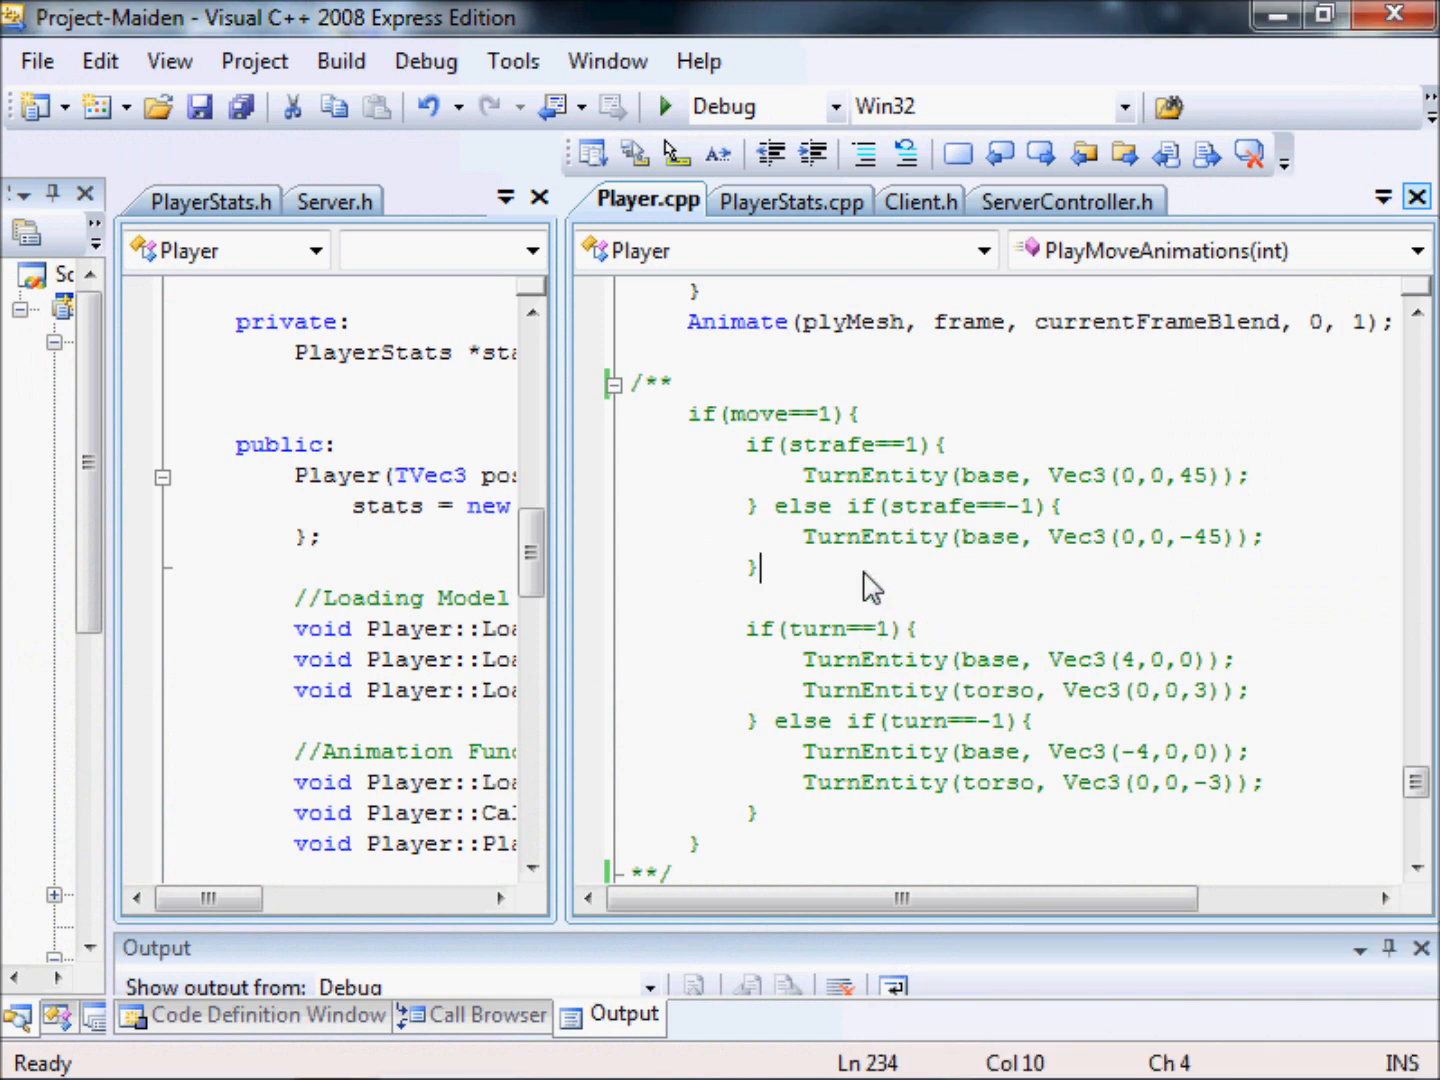
drag(562, 588, 618, 588)
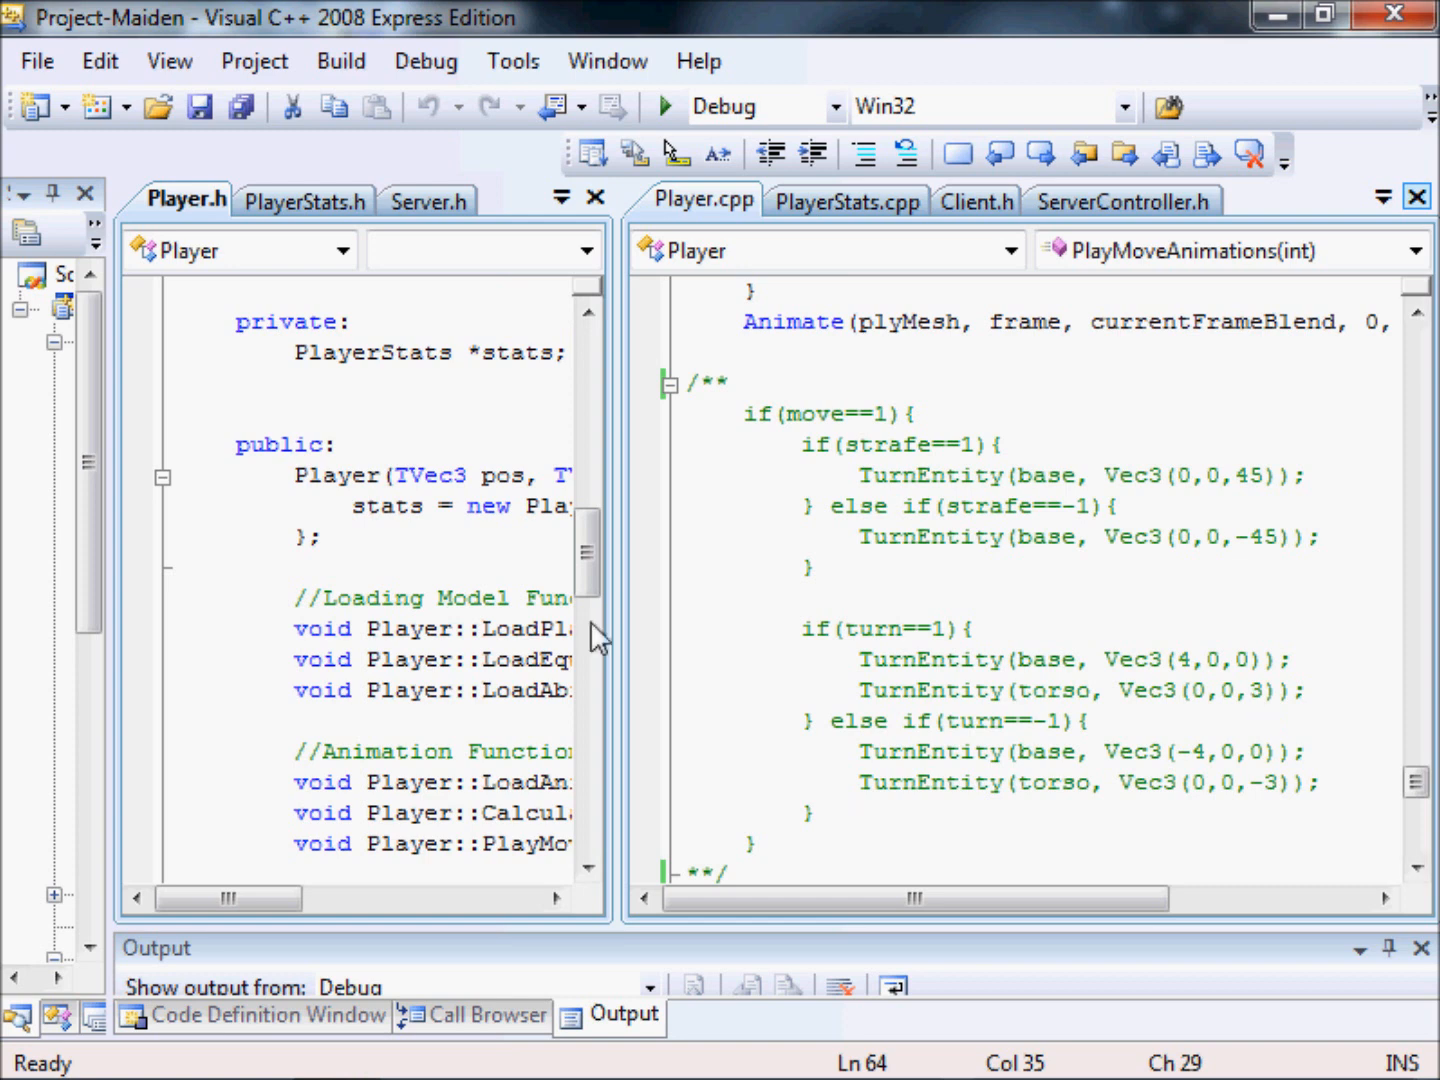
drag(603, 585, 589, 590)
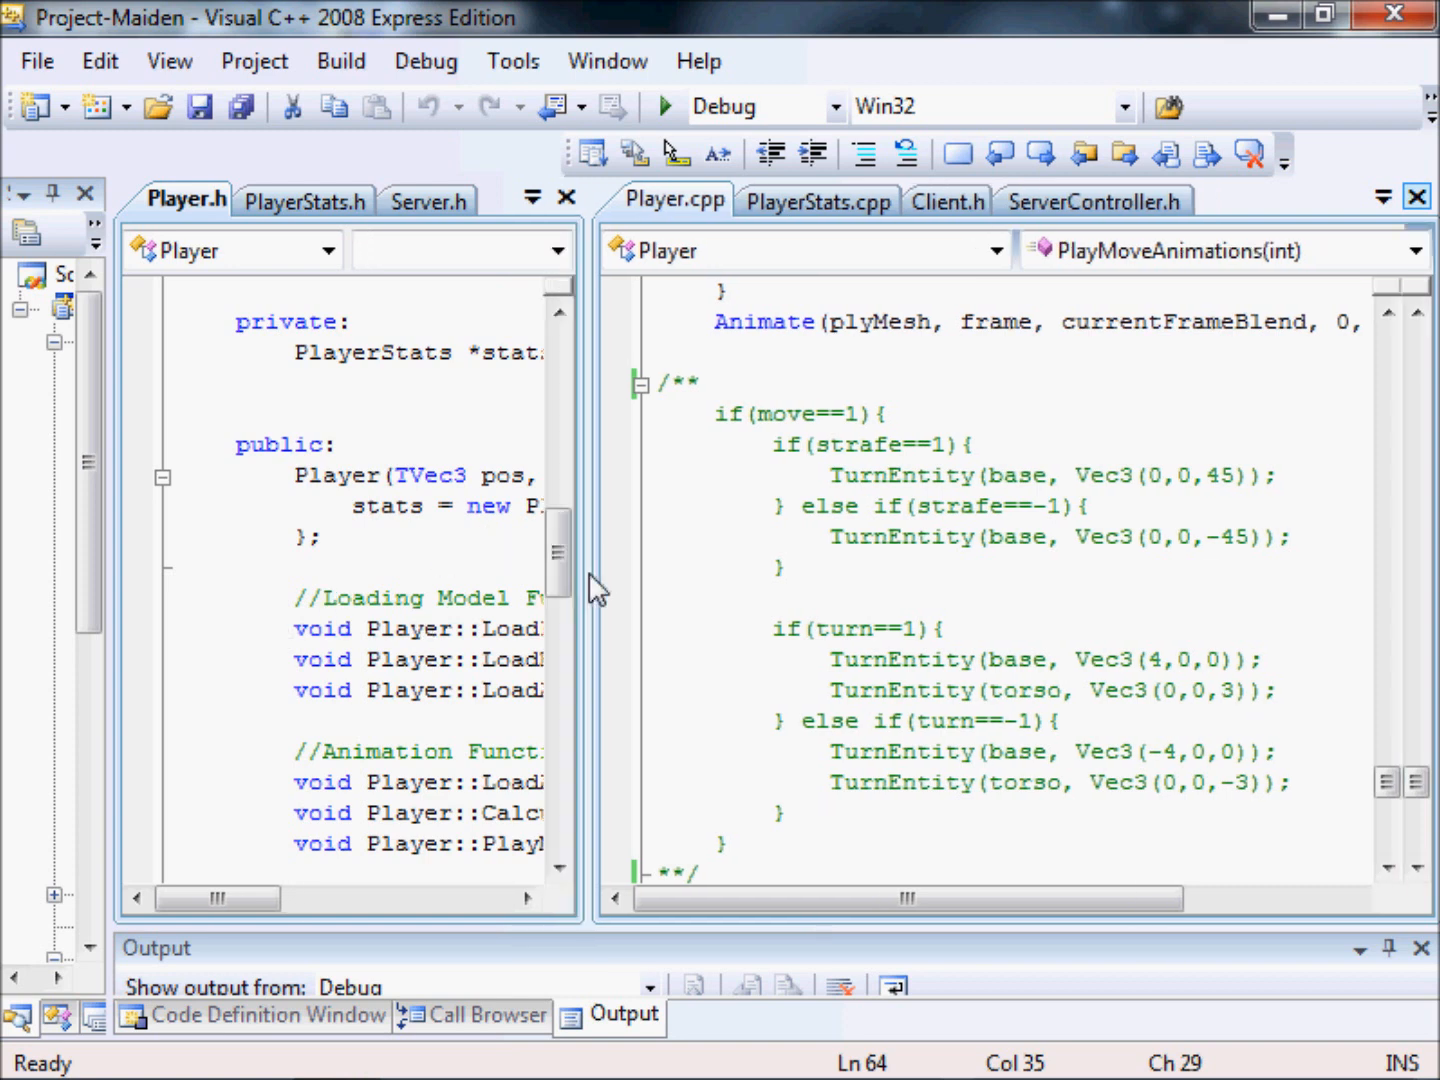
Review the PlayMoveAnimations function in Player.cpp down to the commented-out TurnEntity block.
click(1047, 507)
scroll(1048, 508, up, 4)
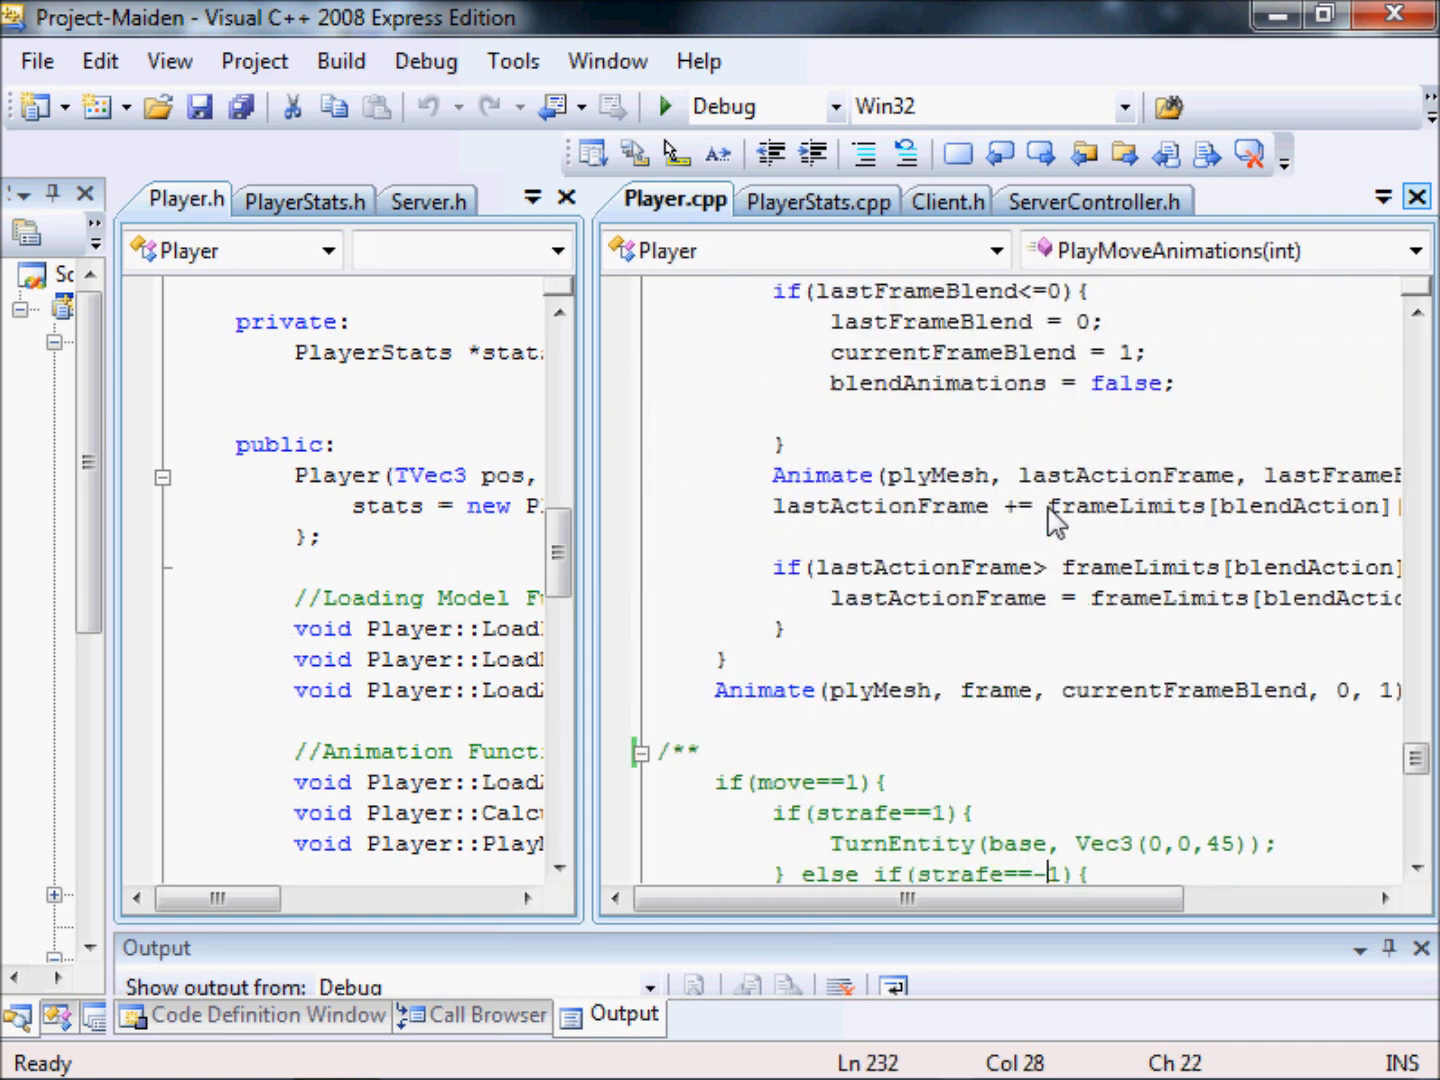
scroll(1050, 515, up, 5)
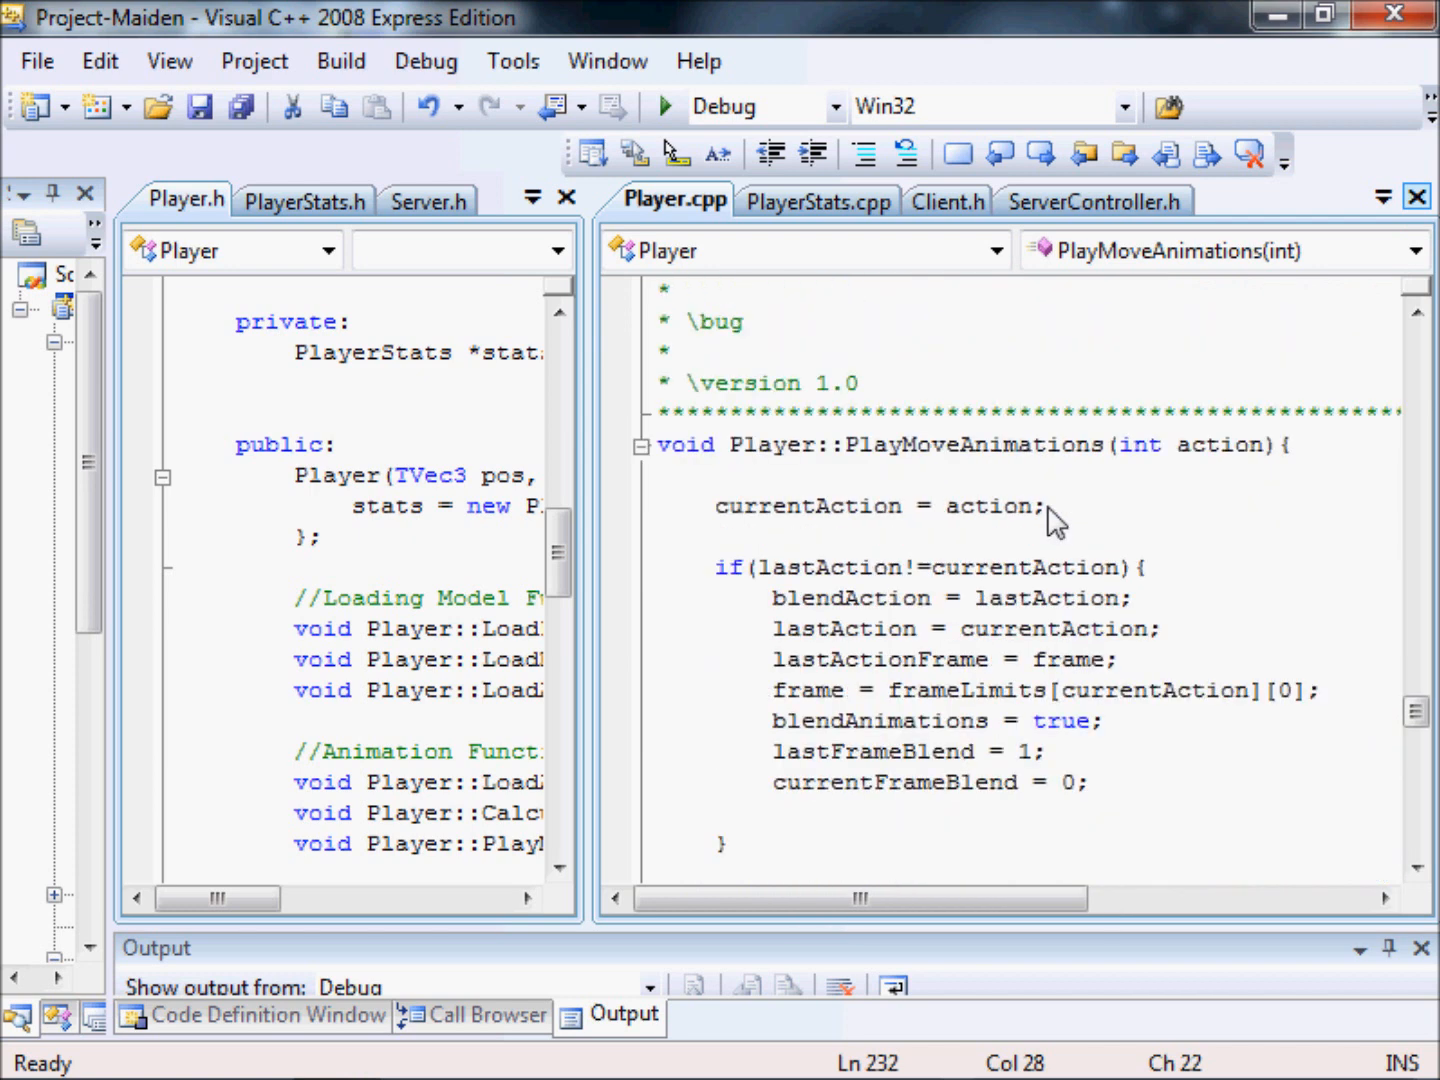
scroll(833, 481, down, 6)
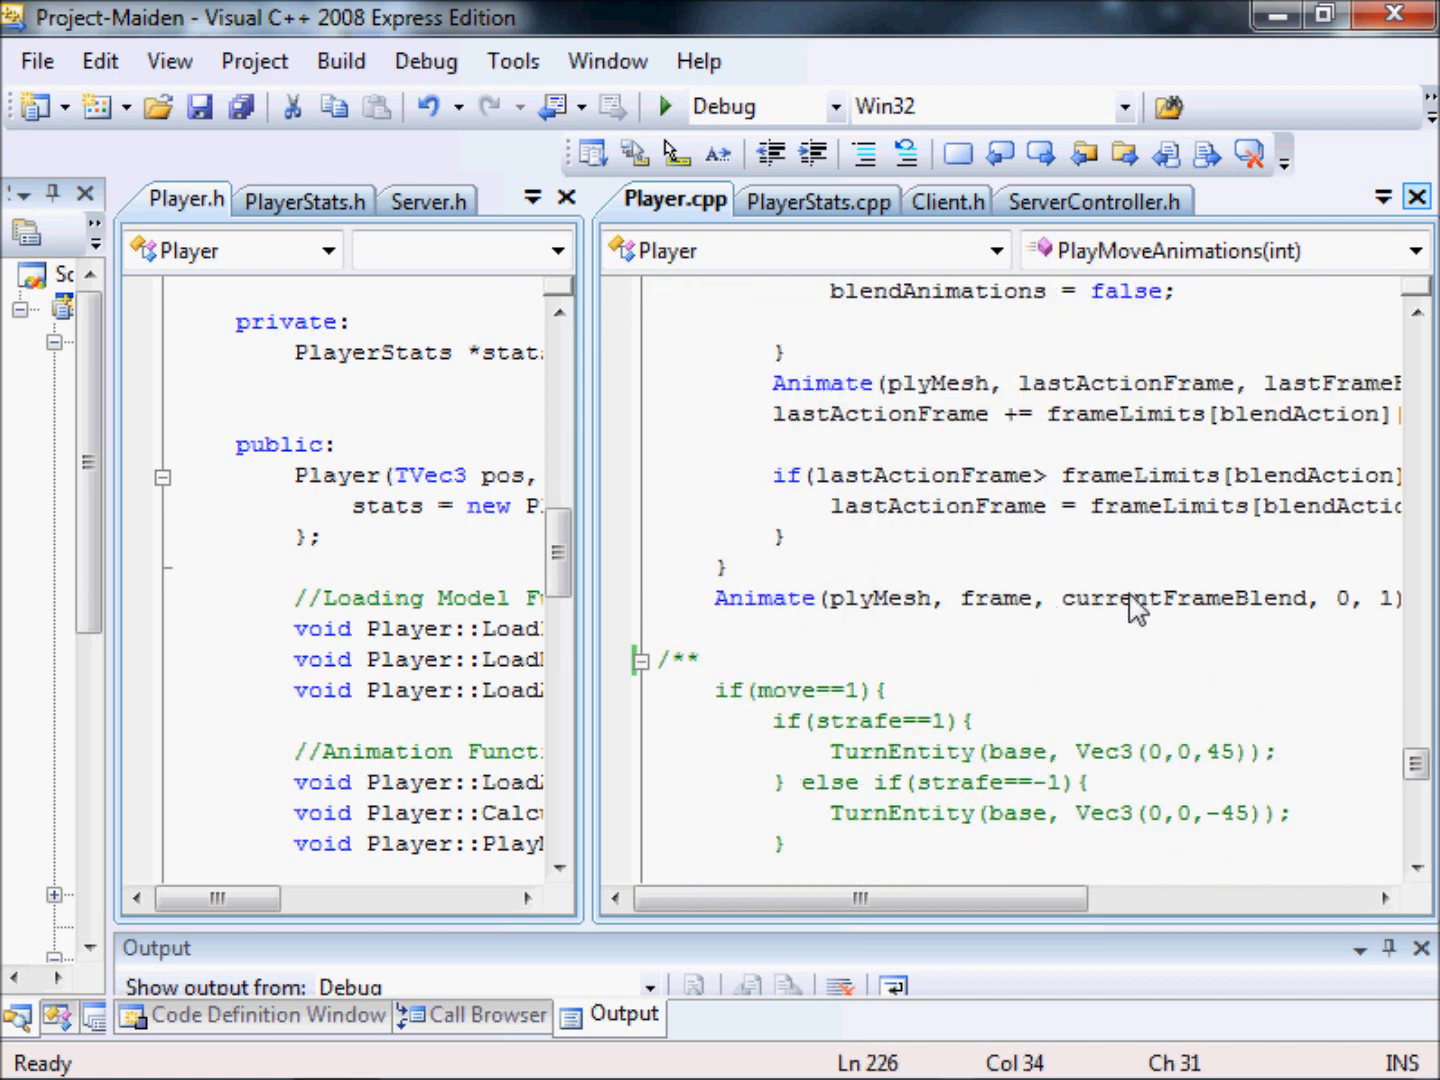
scroll(900, 579, down, 3)
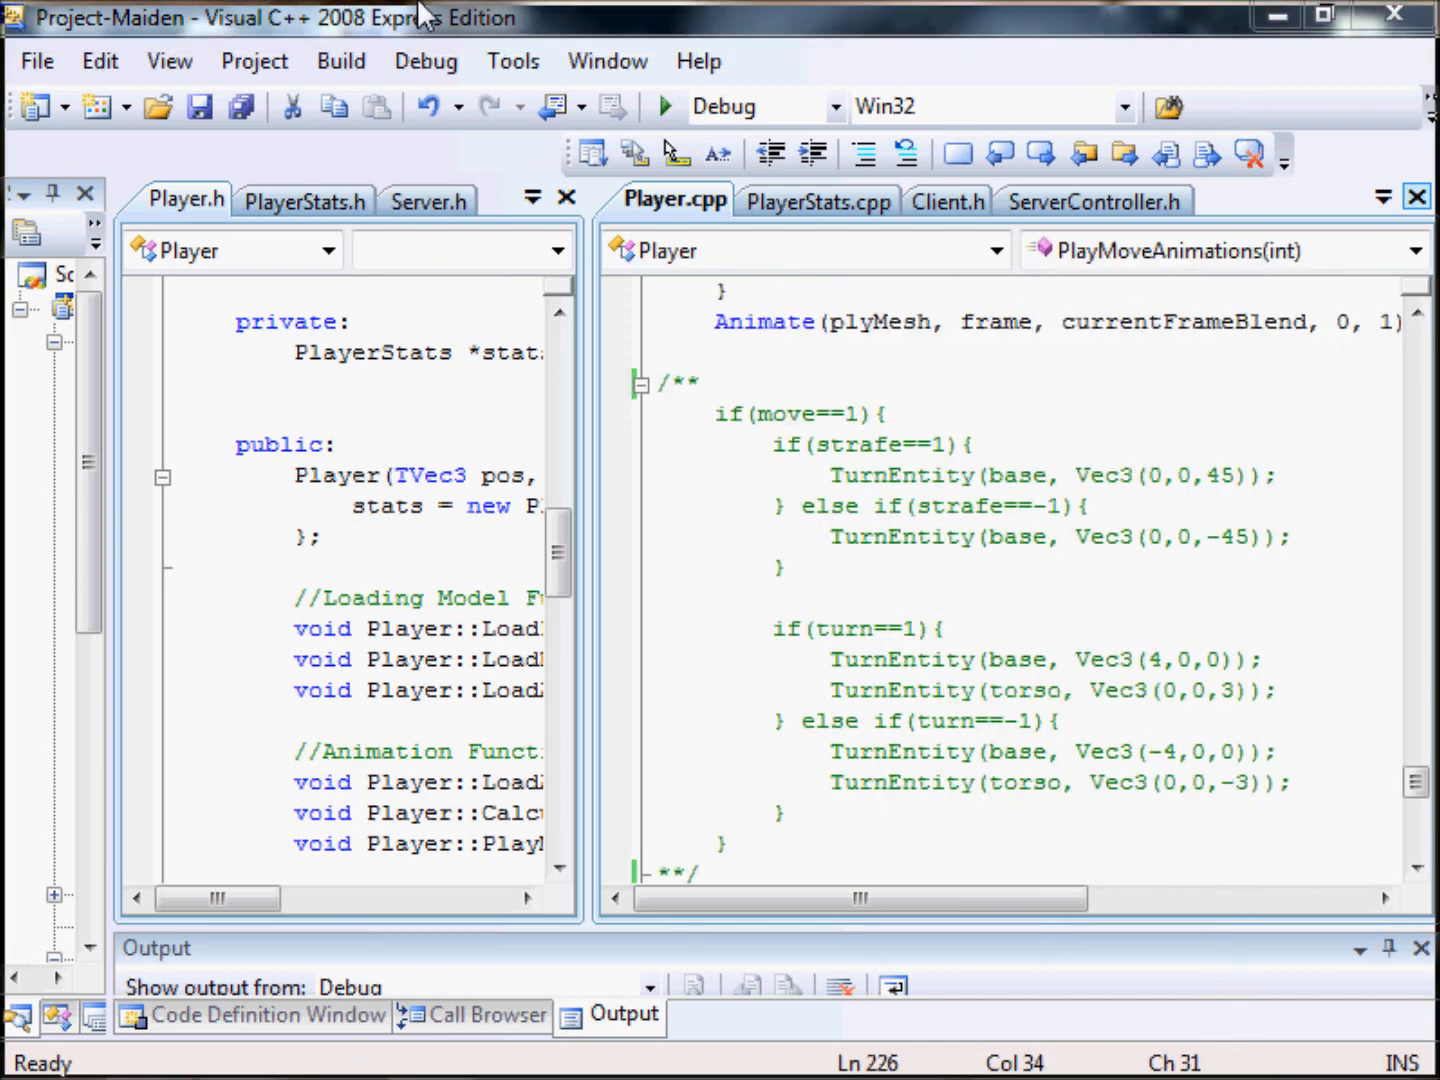
Switch to Blender and examine the running character model in Male_Generic.blend from several angles and distances.
key(alt+Tab)
scroll(932, 512, down, 1)
scroll(728, 332, up, 3)
middle_drag(781, 368, 380, 348)
scroll(852, 418, down, 2)
scroll(416, 356, down, 2)
scroll(904, 391, up, 2)
middle_drag(737, 416, 357, 435)
scroll(611, 385, down, 2)
scroll(590, 503, up, 2)
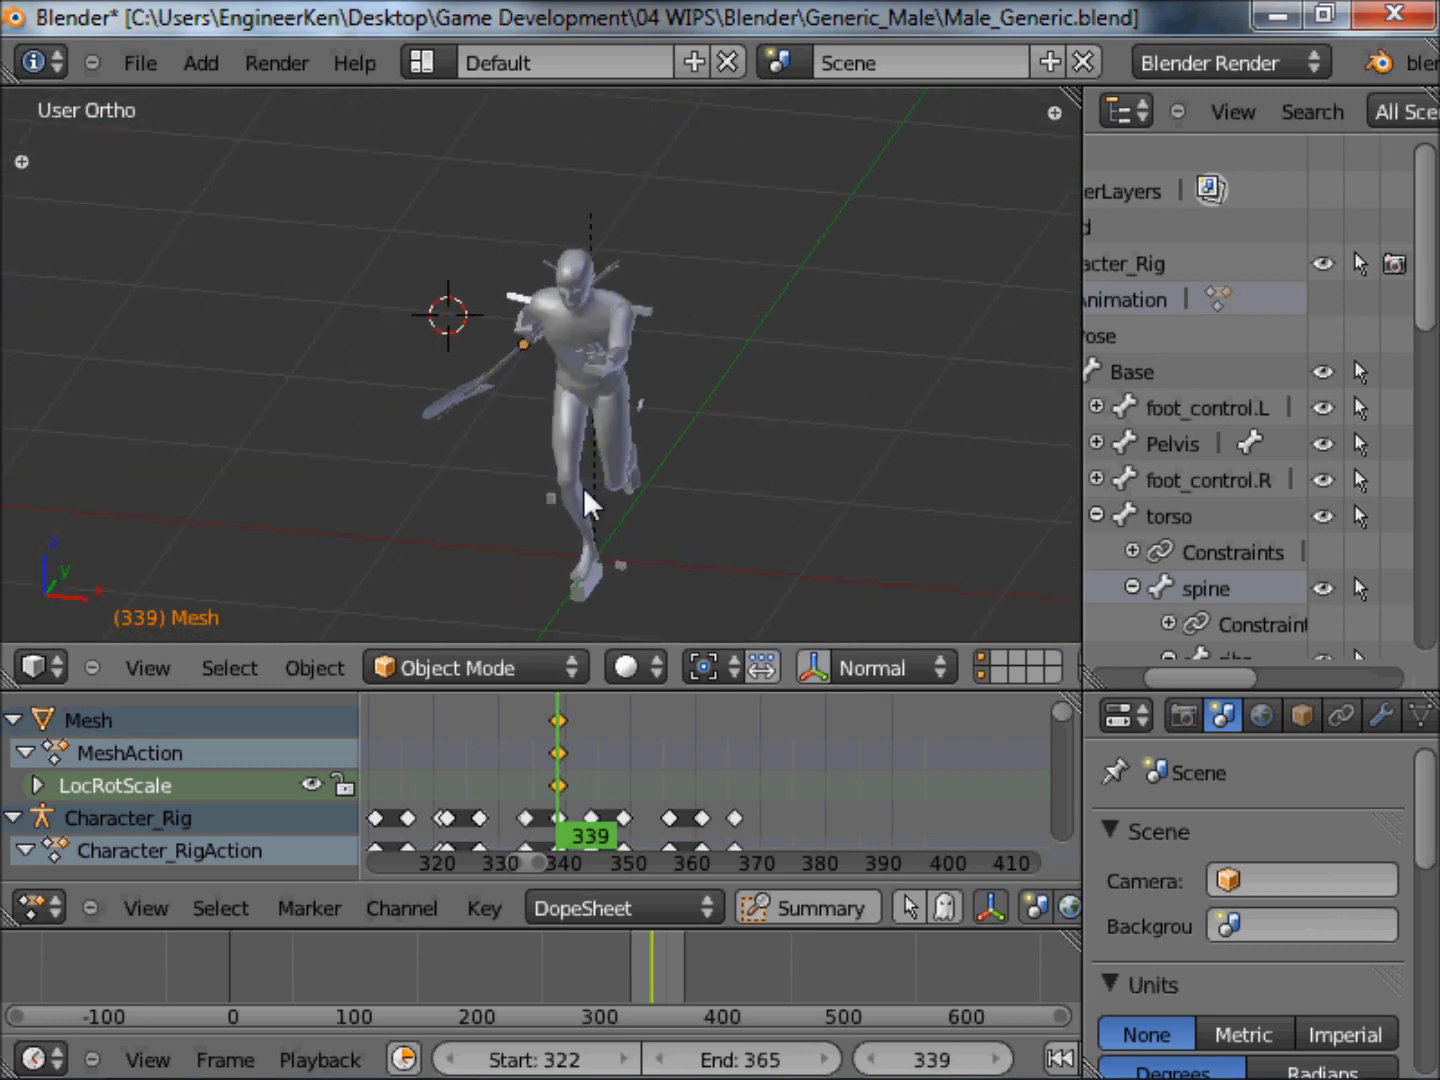
Select the Base bone of the character rig and turn on X-Ray display for the armature.
right_click(596, 589)
middle_drag(660, 391, 548, 400)
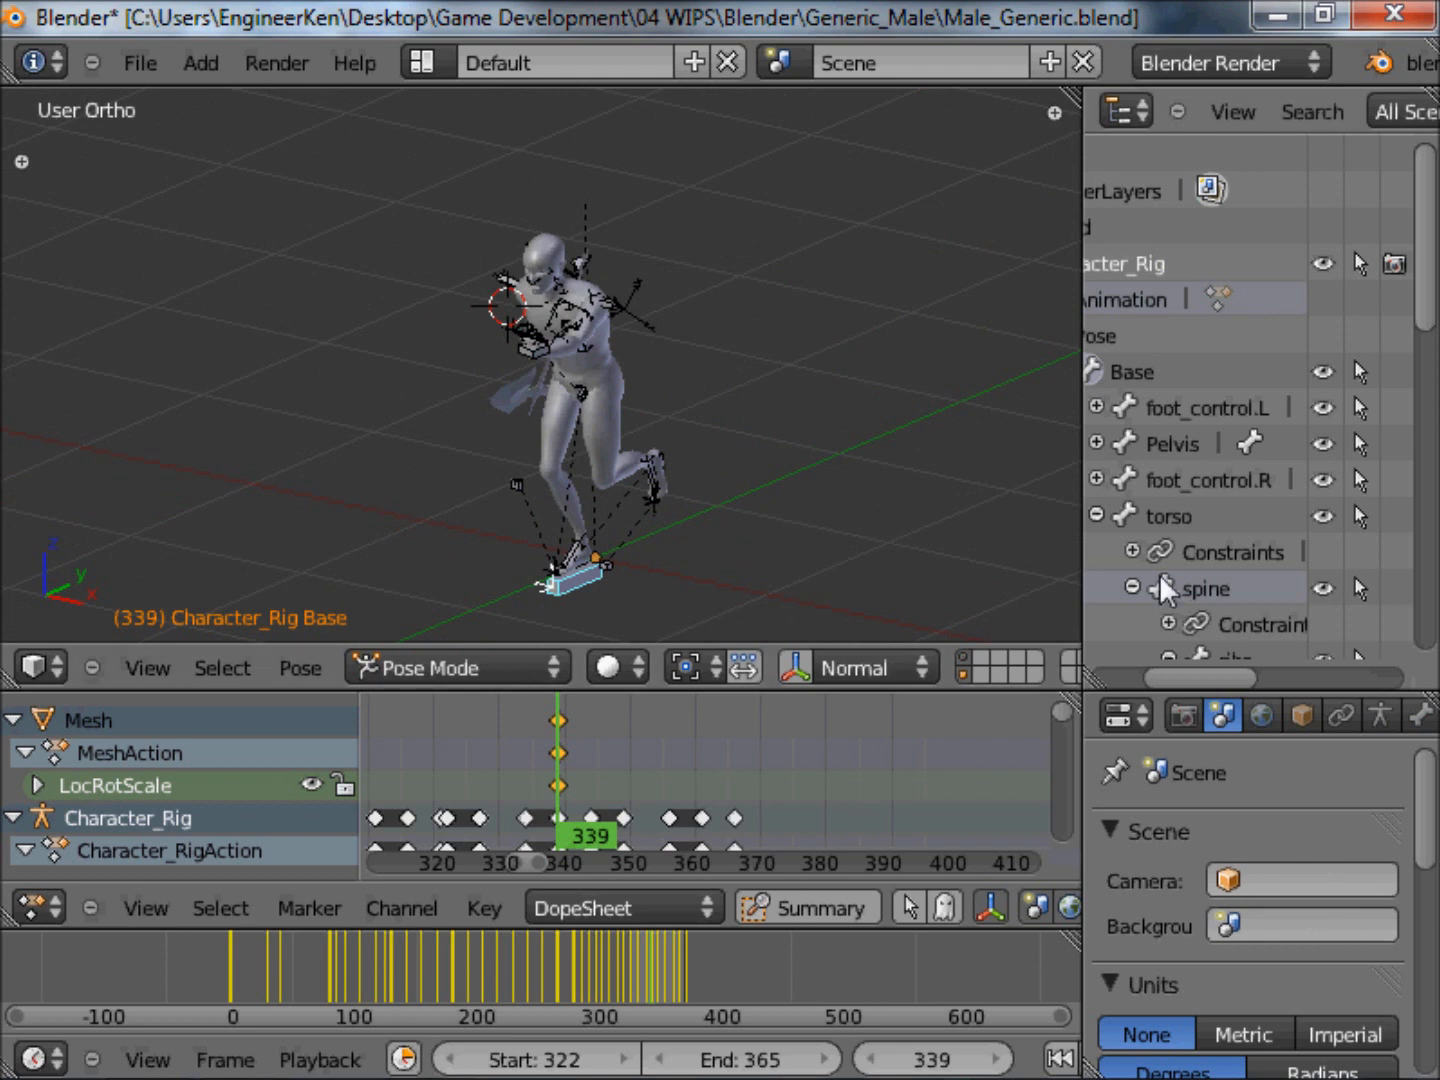
click(1380, 716)
drag(1425, 770, 1427, 919)
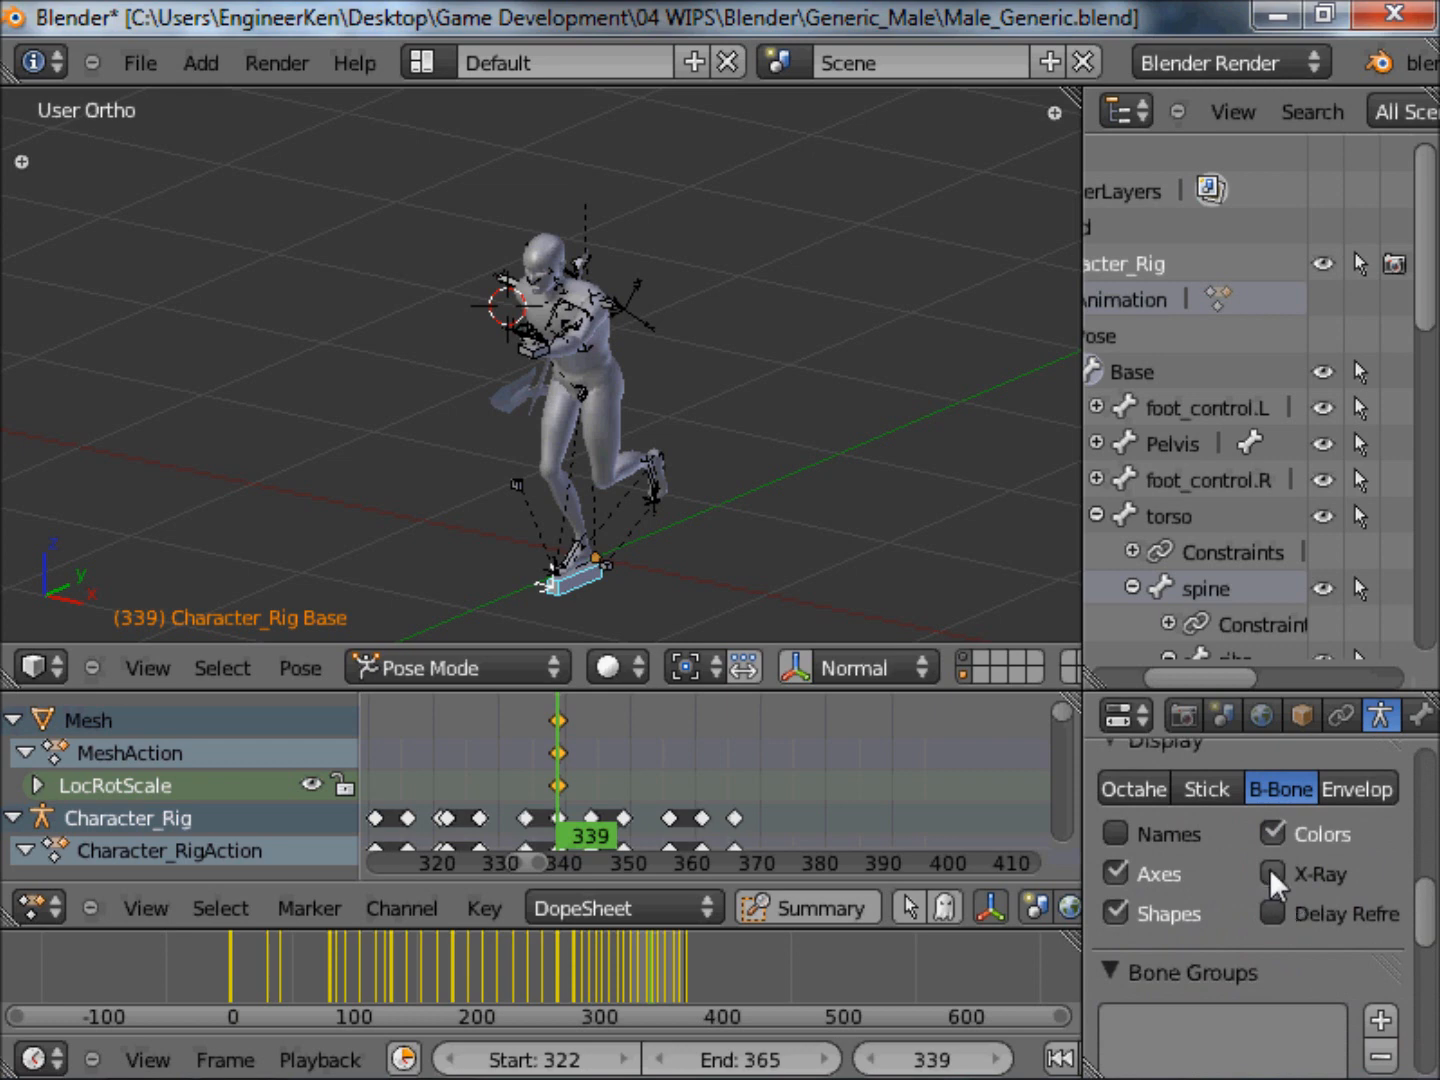
Inspect the Base bone at the character's feet and try rotating it to see how the rig reacts.
scroll(530, 590, up, 5)
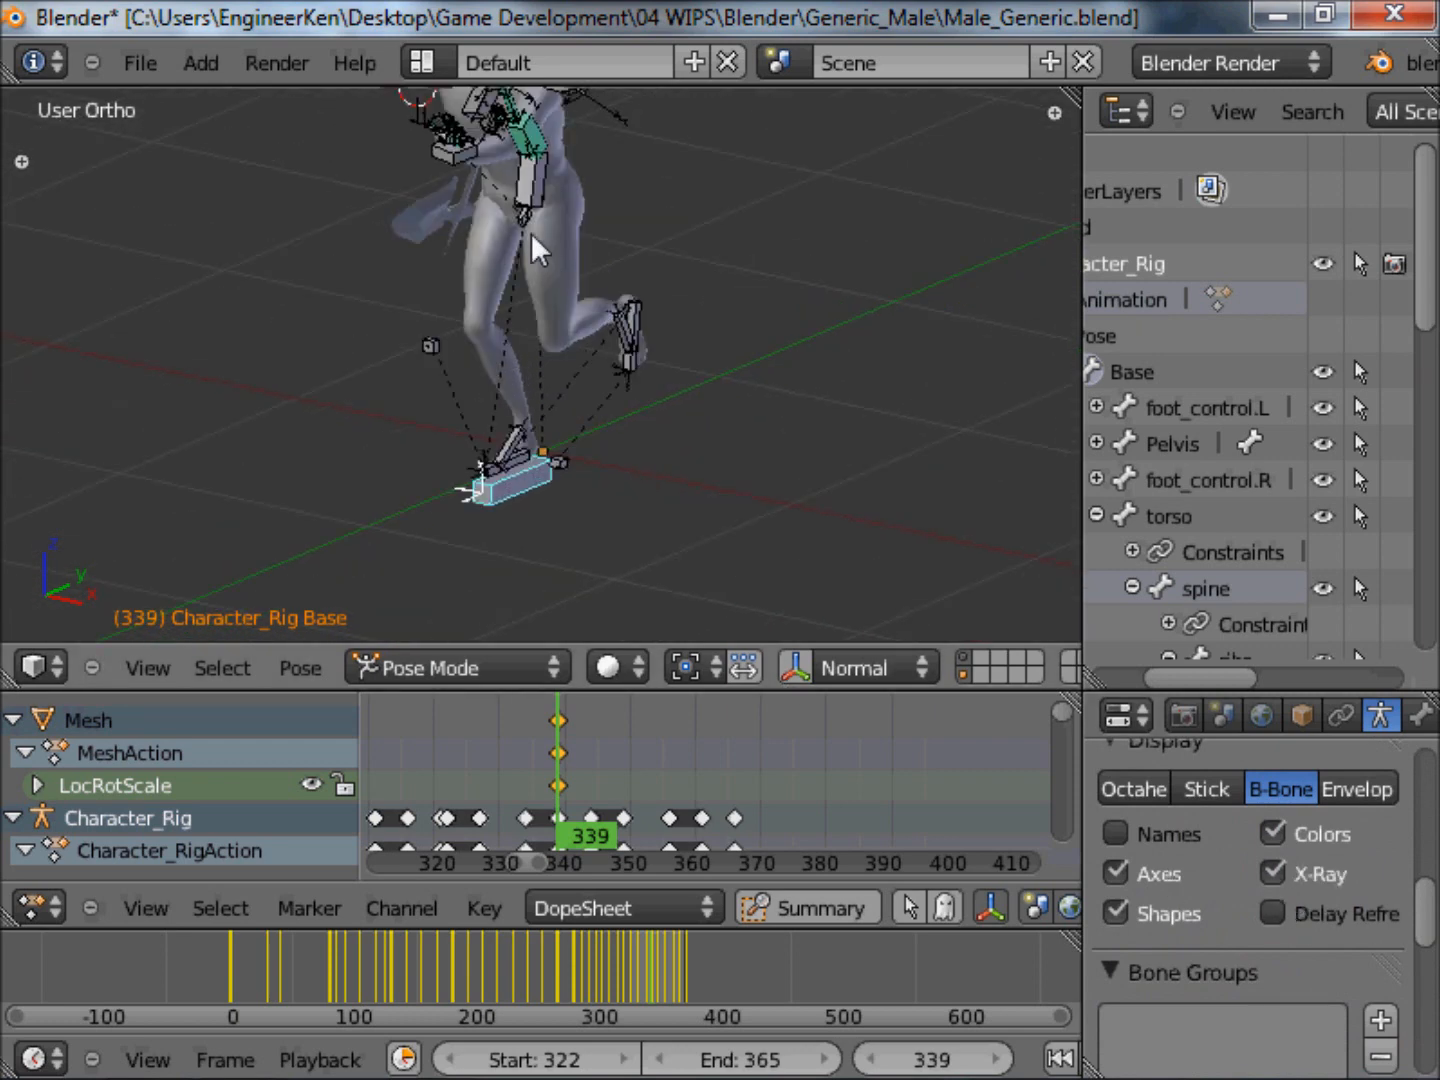
scroll(430, 176, down, 1)
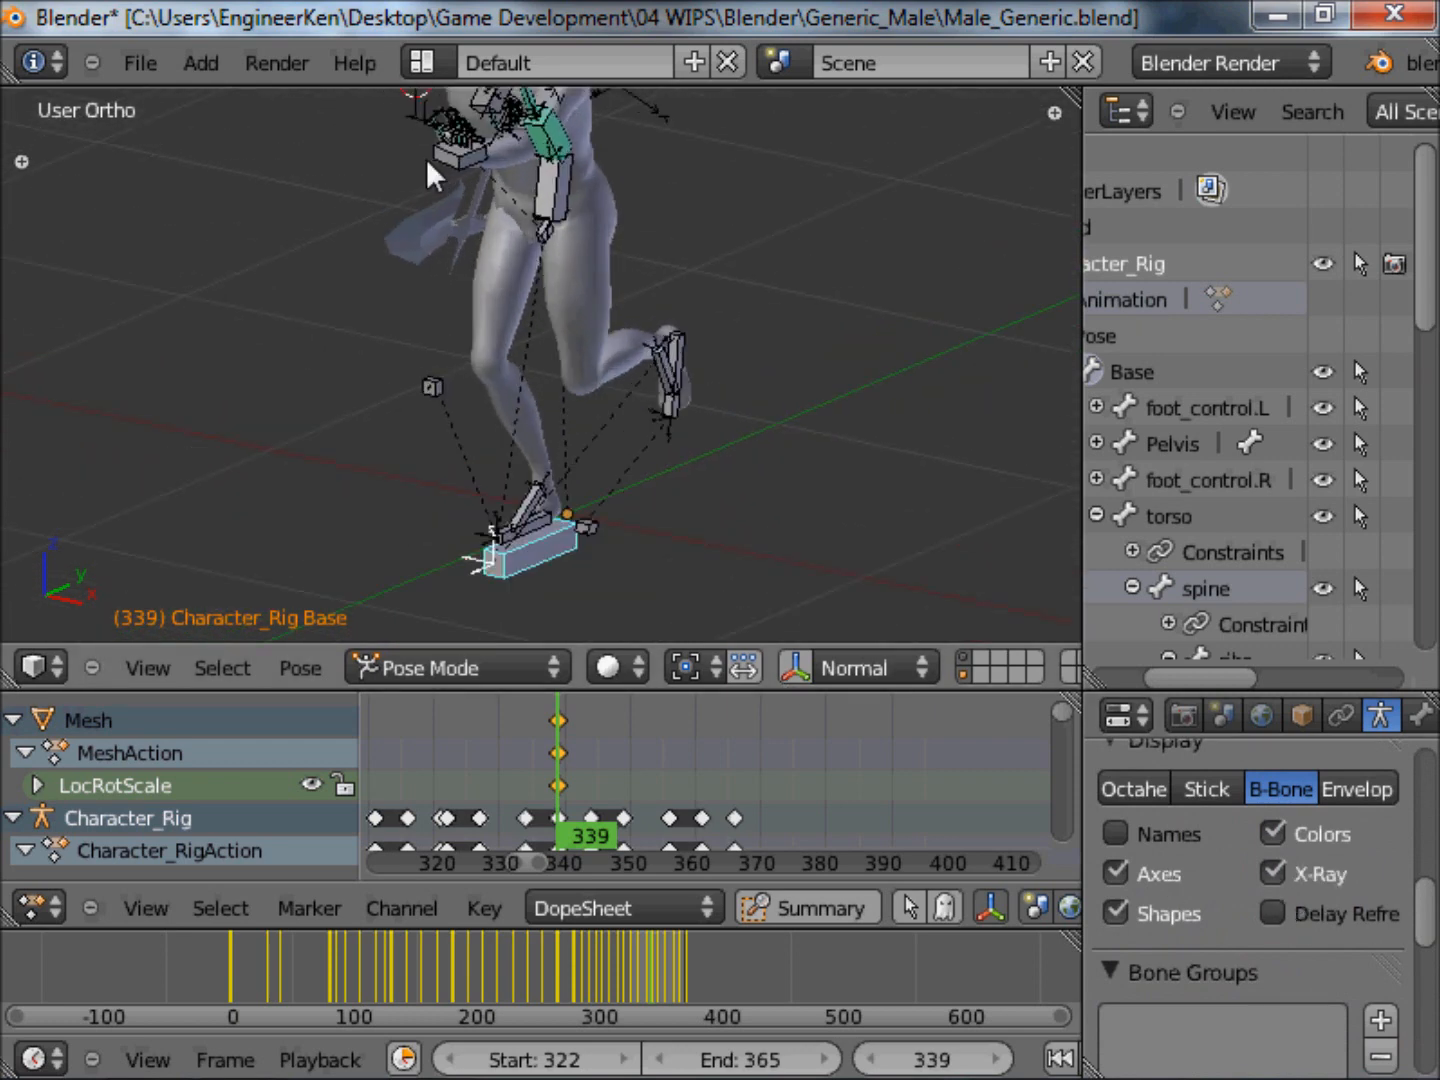
middle_drag(595, 429, 575, 578)
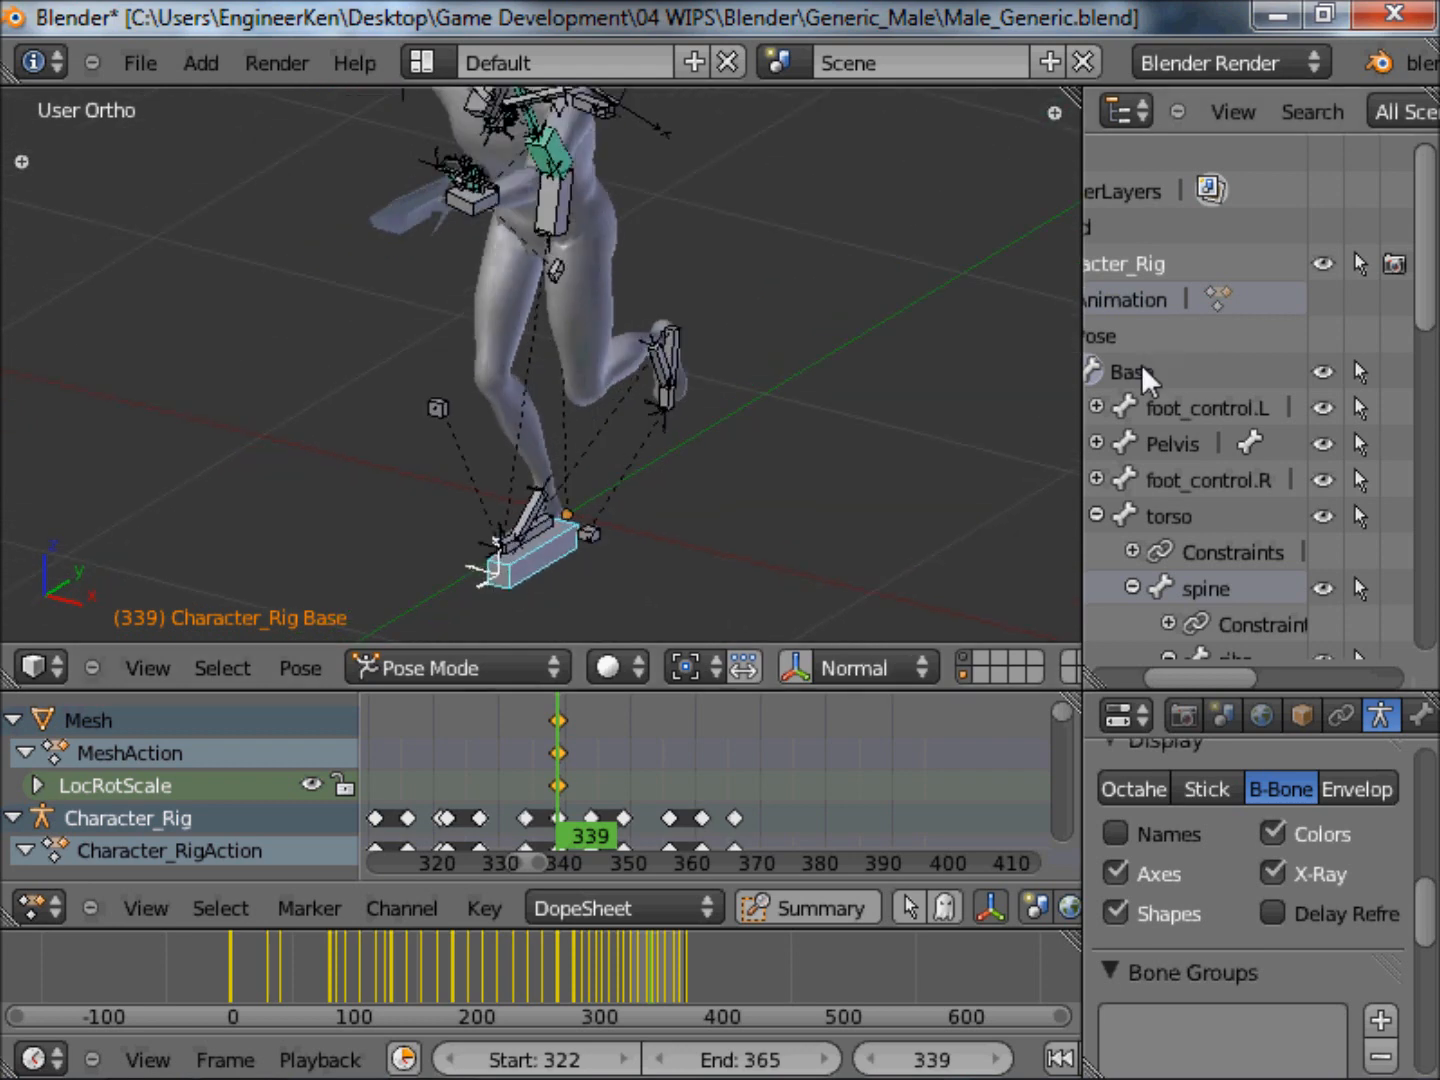
middle_drag(530, 575, 633, 428)
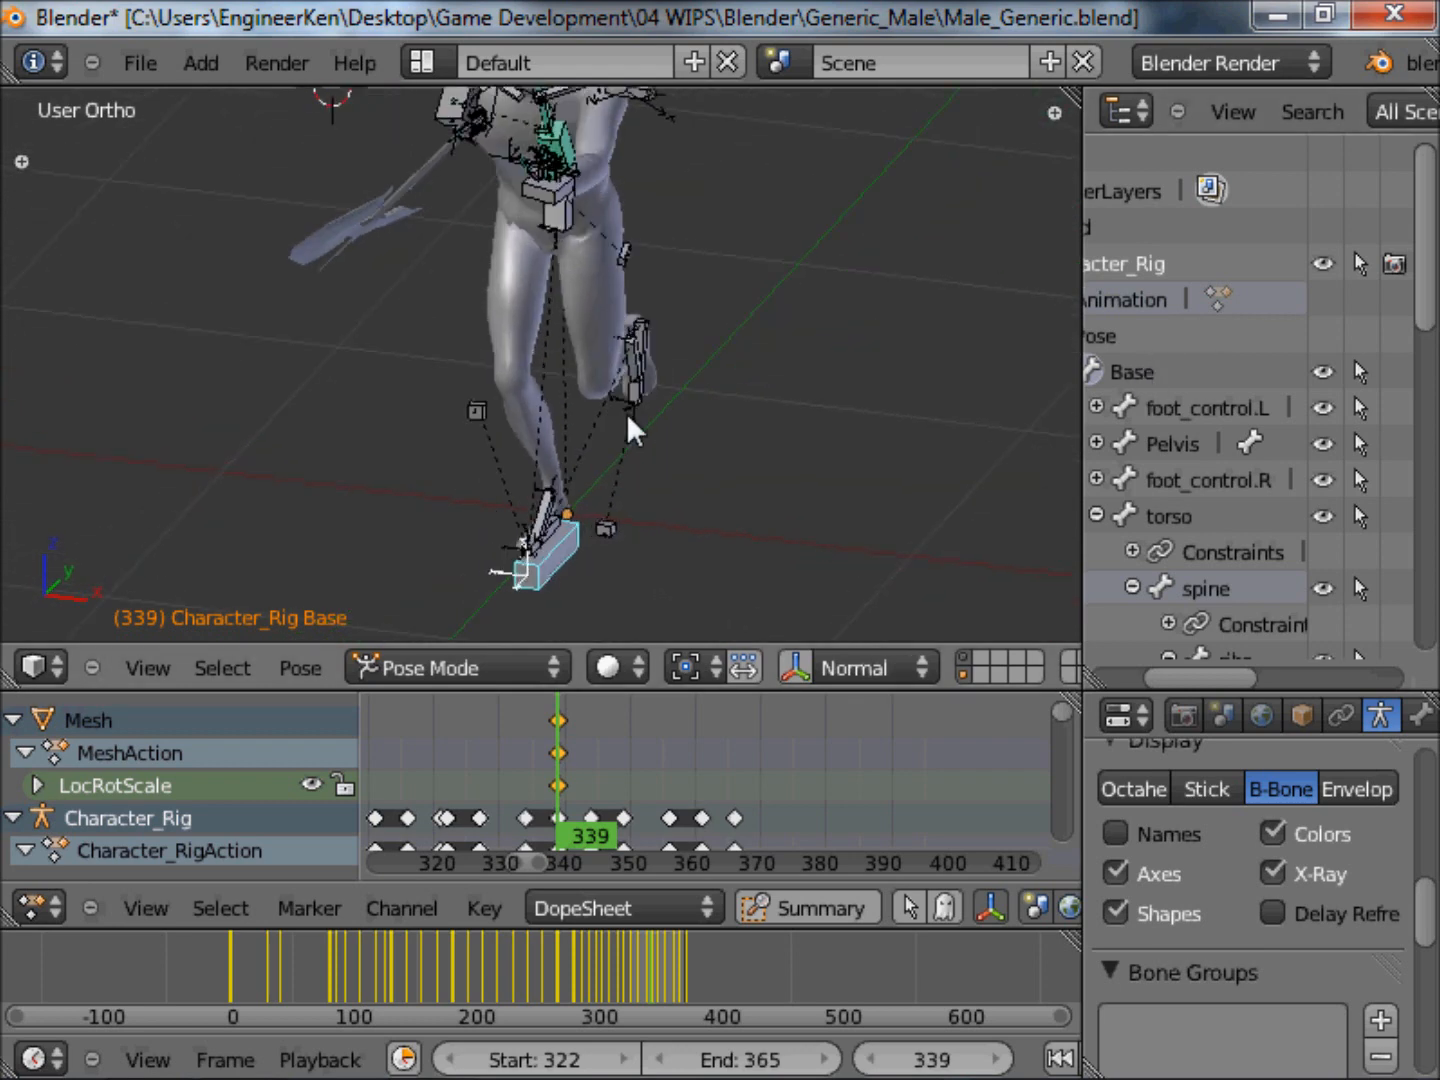
scroll(651, 420, down, 3)
key(r)
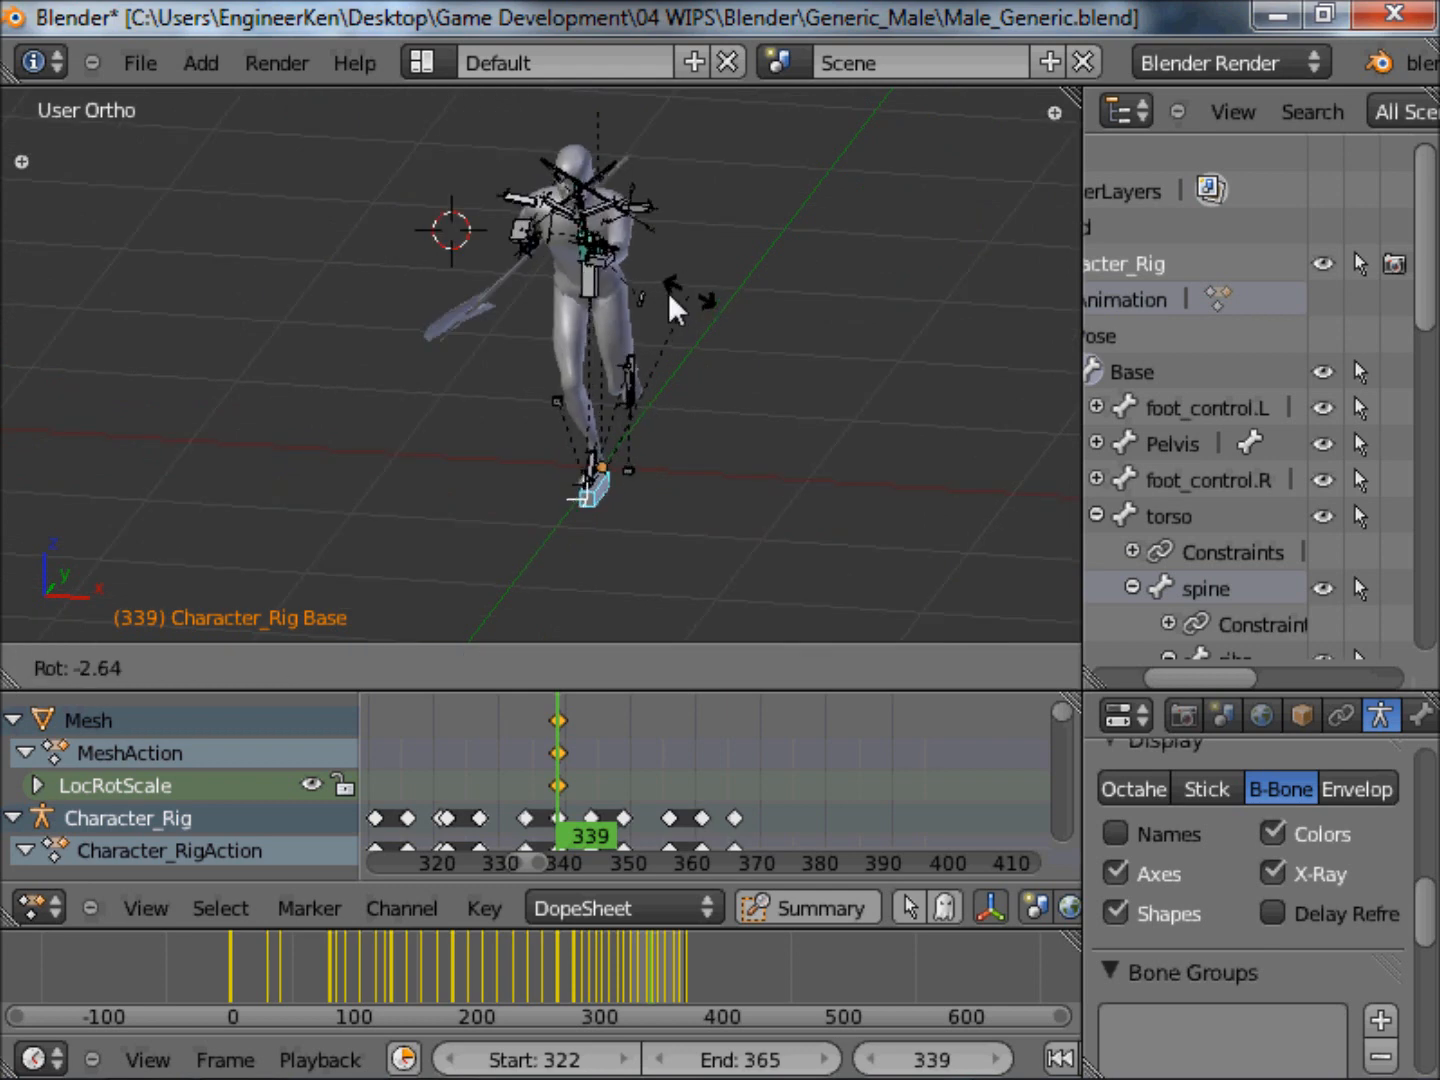
right_click(731, 296)
Try rotating the torso bone of the character rig while viewing the model from the side.
scroll(601, 274, up, 2)
middle_drag(602, 275, 948, 210)
scroll(605, 229, up, 3)
right_click(607, 243)
key(r)
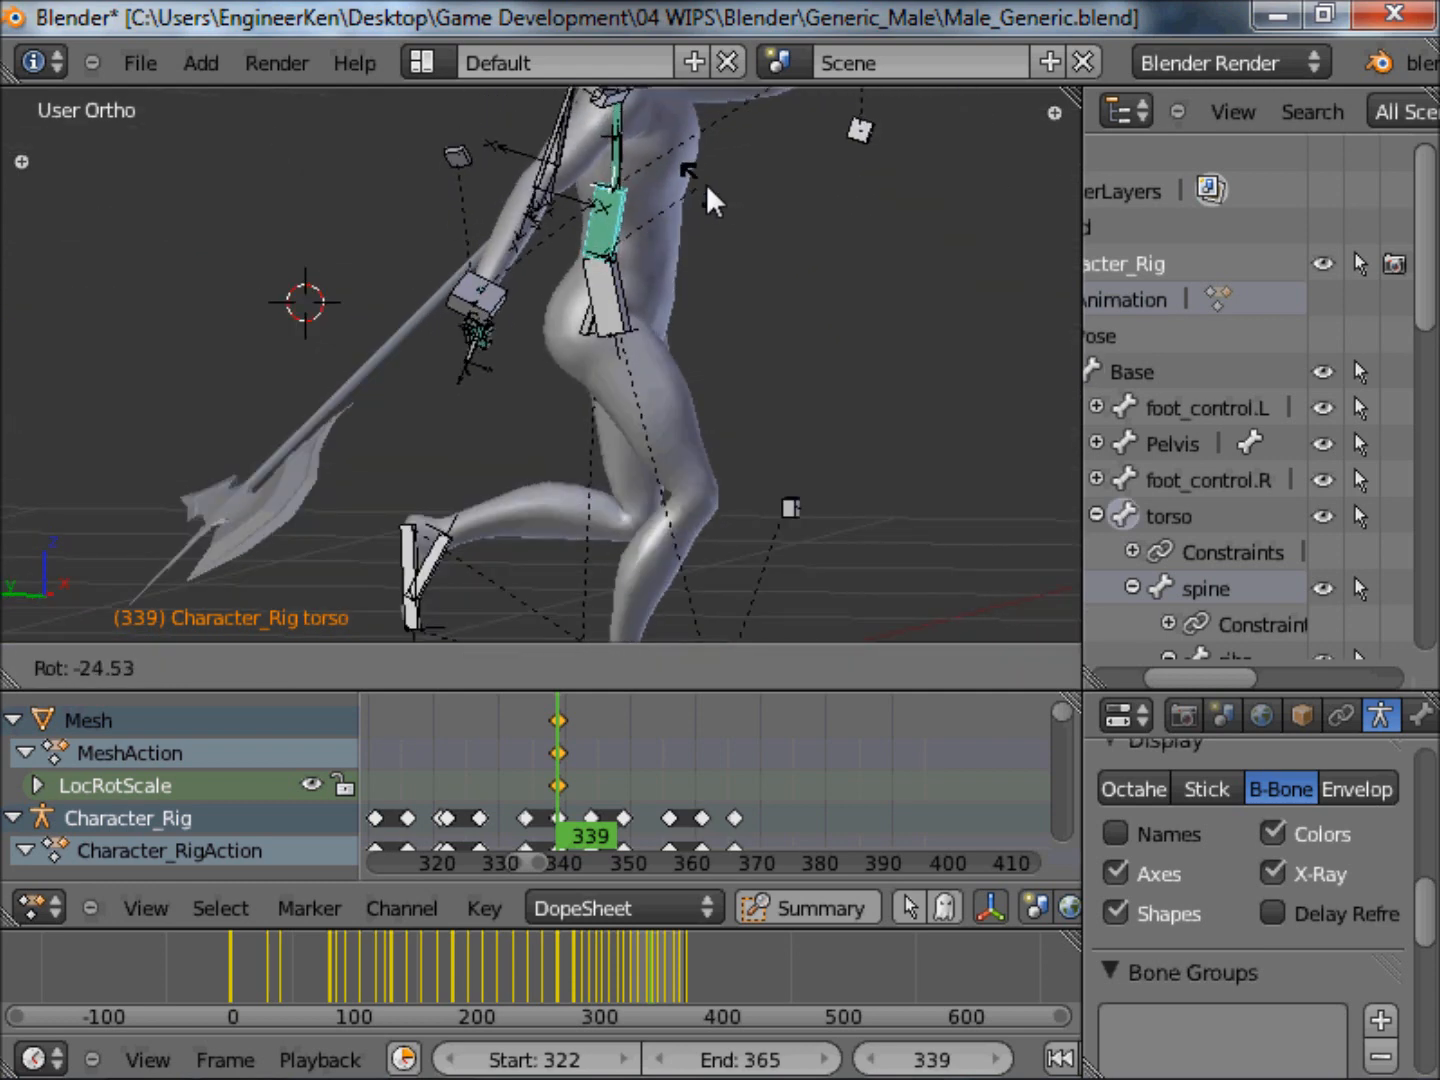
click(831, 280)
Try rotating the Pelvis bone of the character rig.
right_click(620, 322)
key(r)
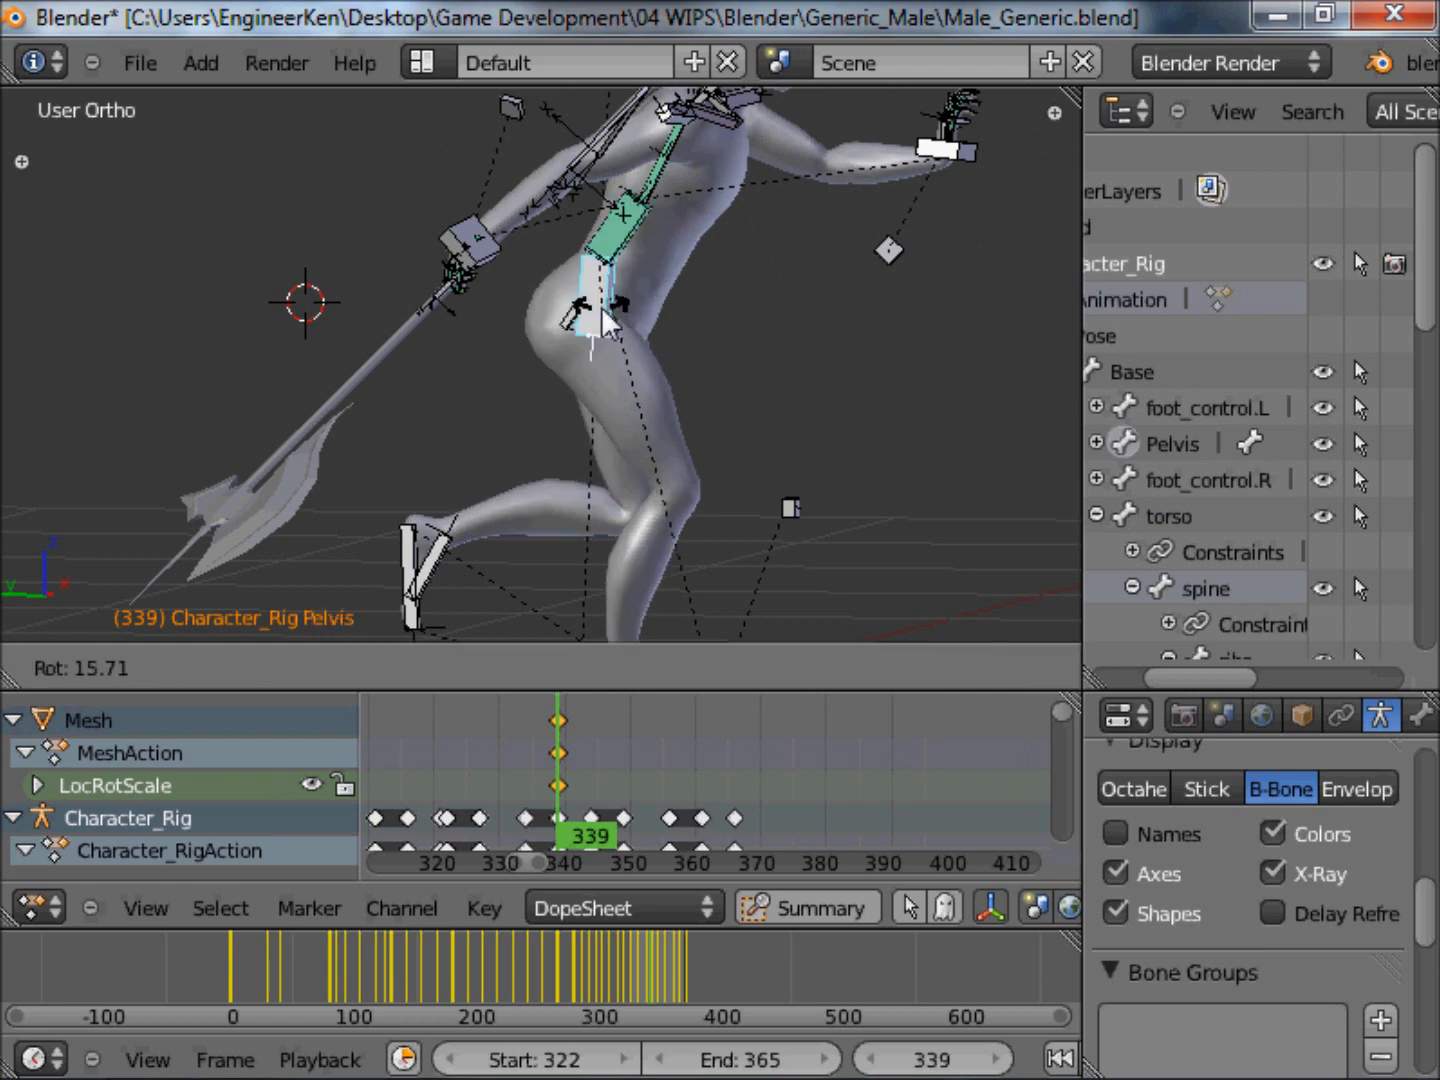
click(800, 283)
middle_drag(790, 284, 955, 266)
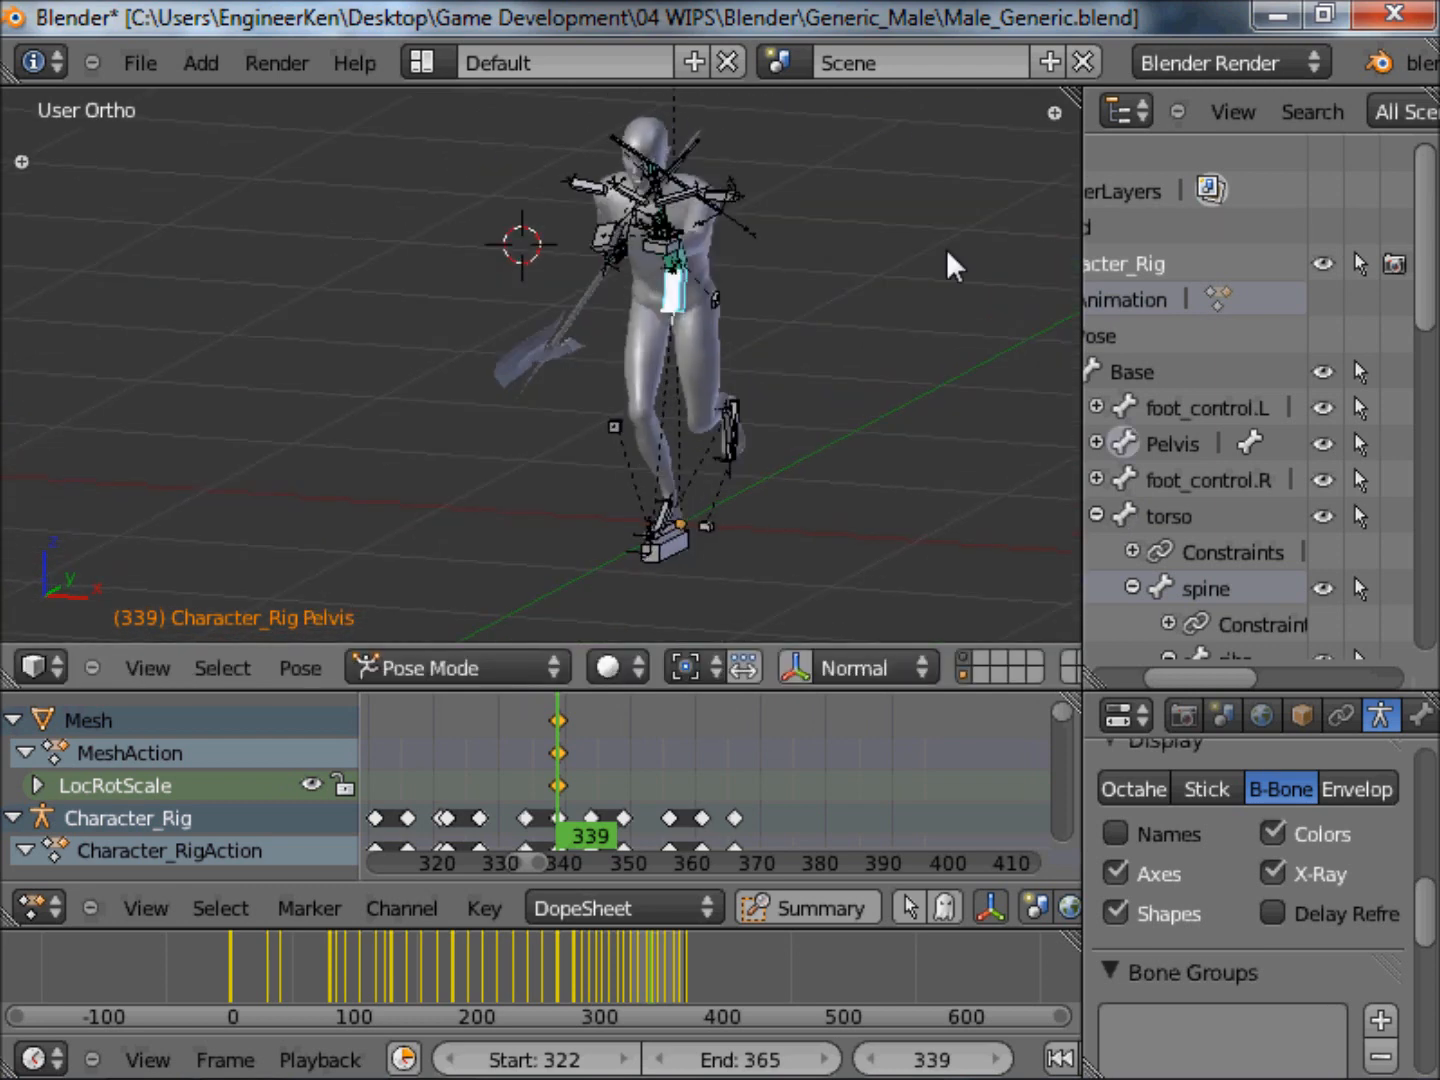
Unhide the head bone in the rig's bone hierarchy, select it and inspect it up close.
drag(1430, 318, 1426, 495)
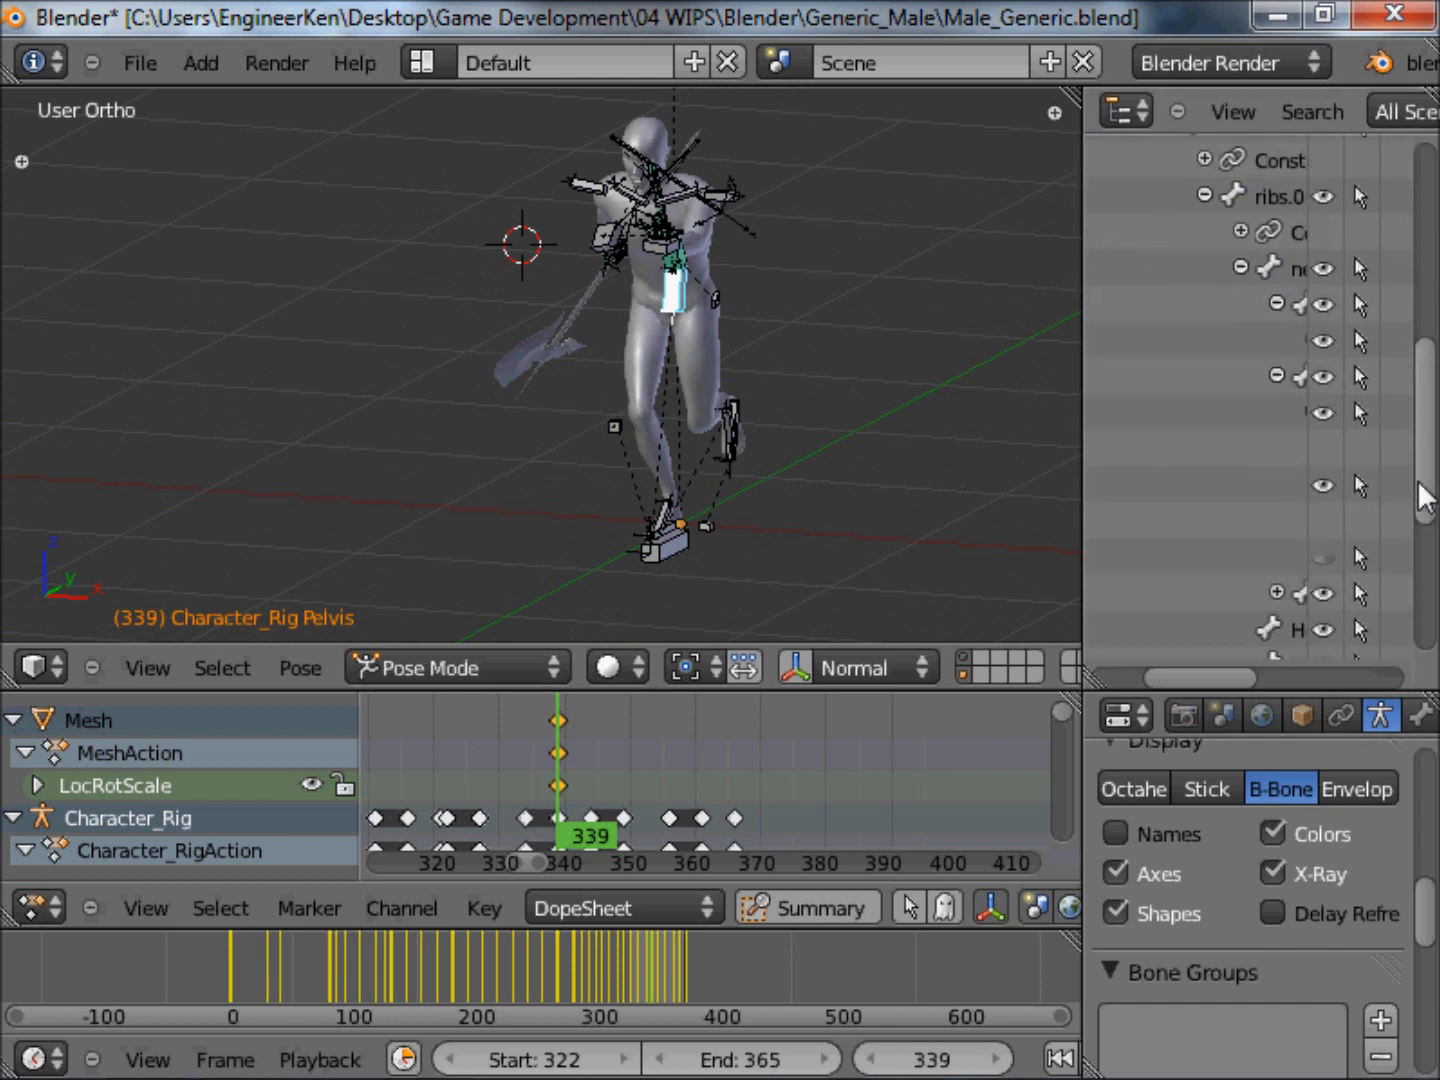
scroll(1425, 495, down, 3)
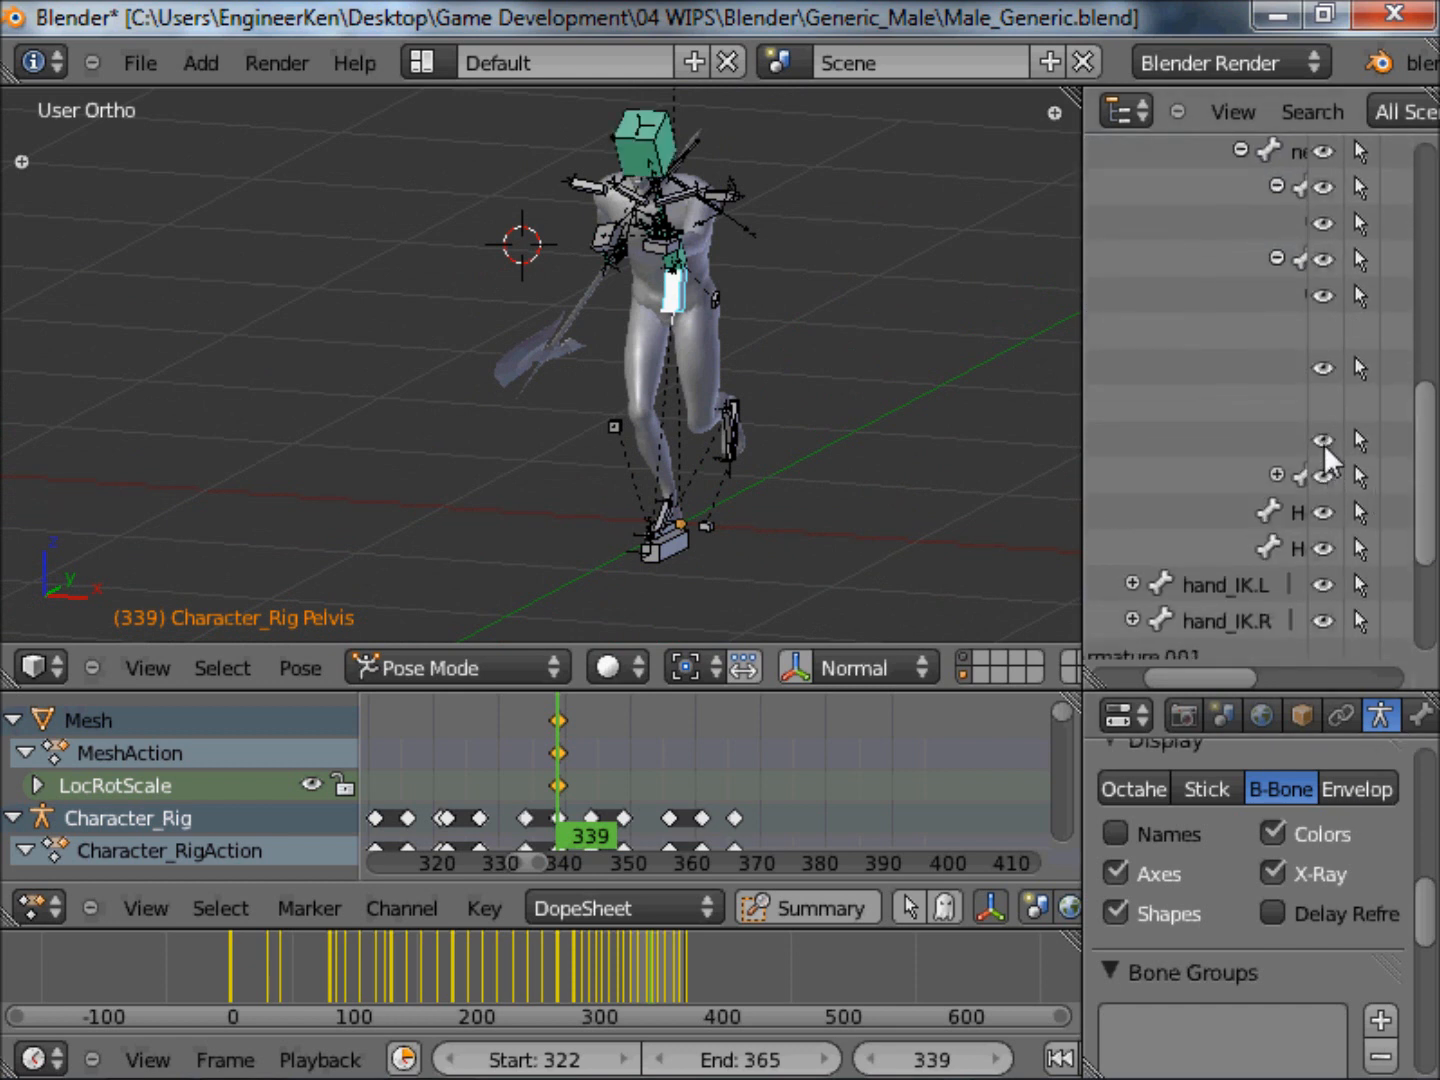
scroll(743, 387, down, 3)
scroll(706, 249, up, 8)
middle_drag(828, 321, 790, 396)
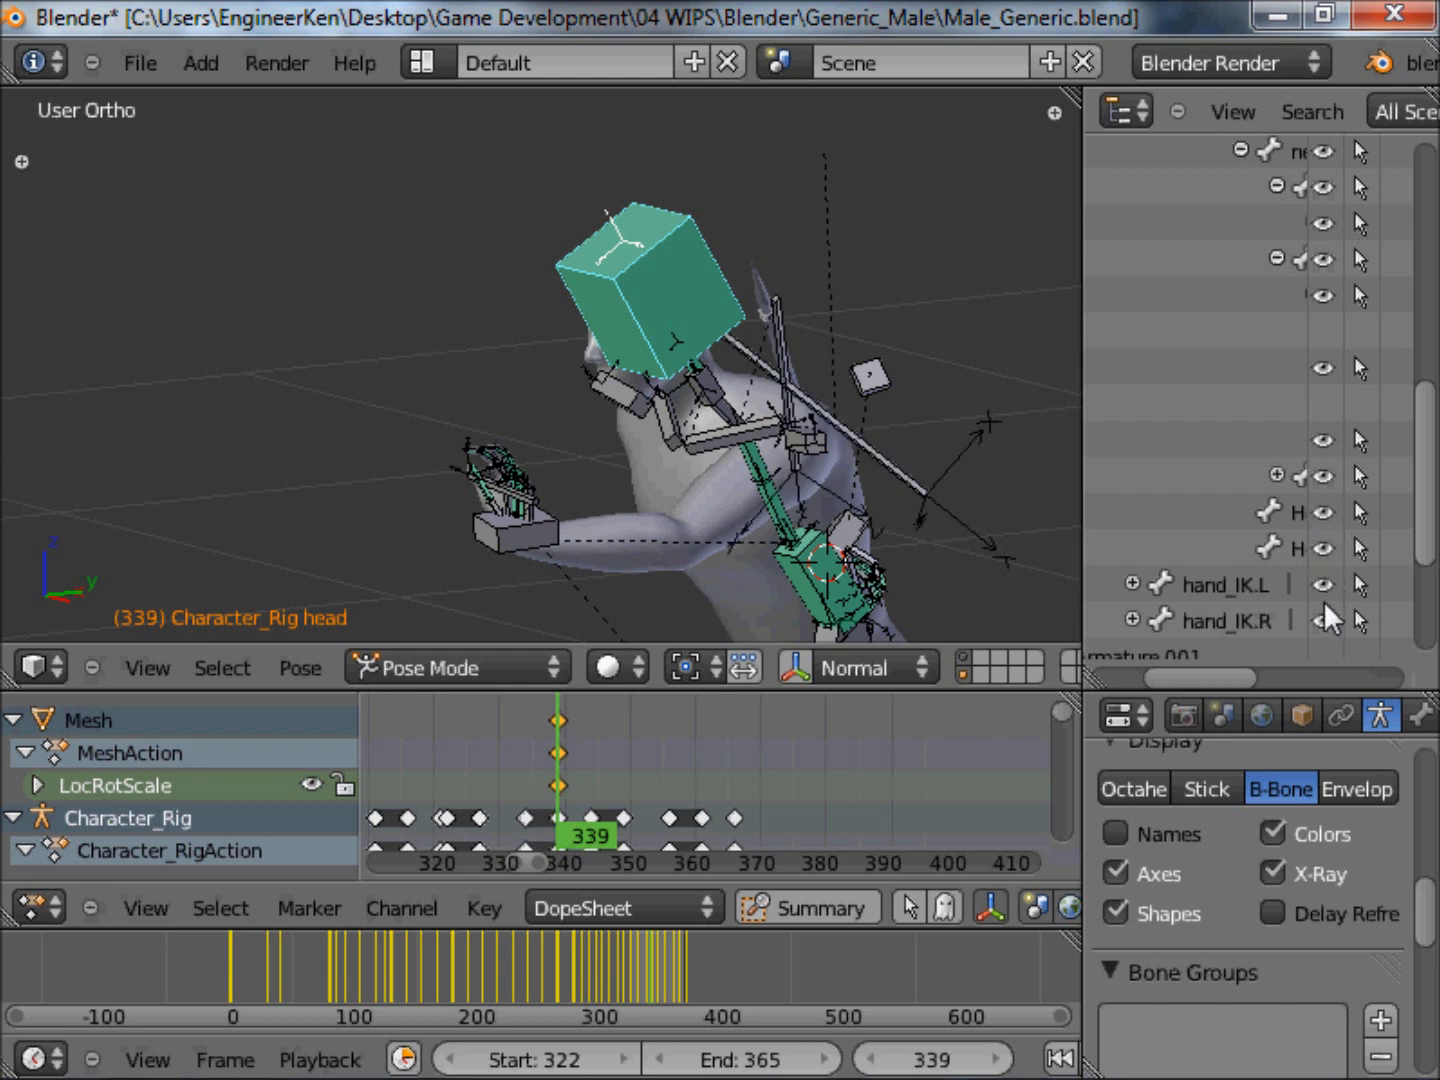
middle_drag(755, 311, 796, 405)
scroll(724, 305, down, 7)
scroll(733, 315, up, 1)
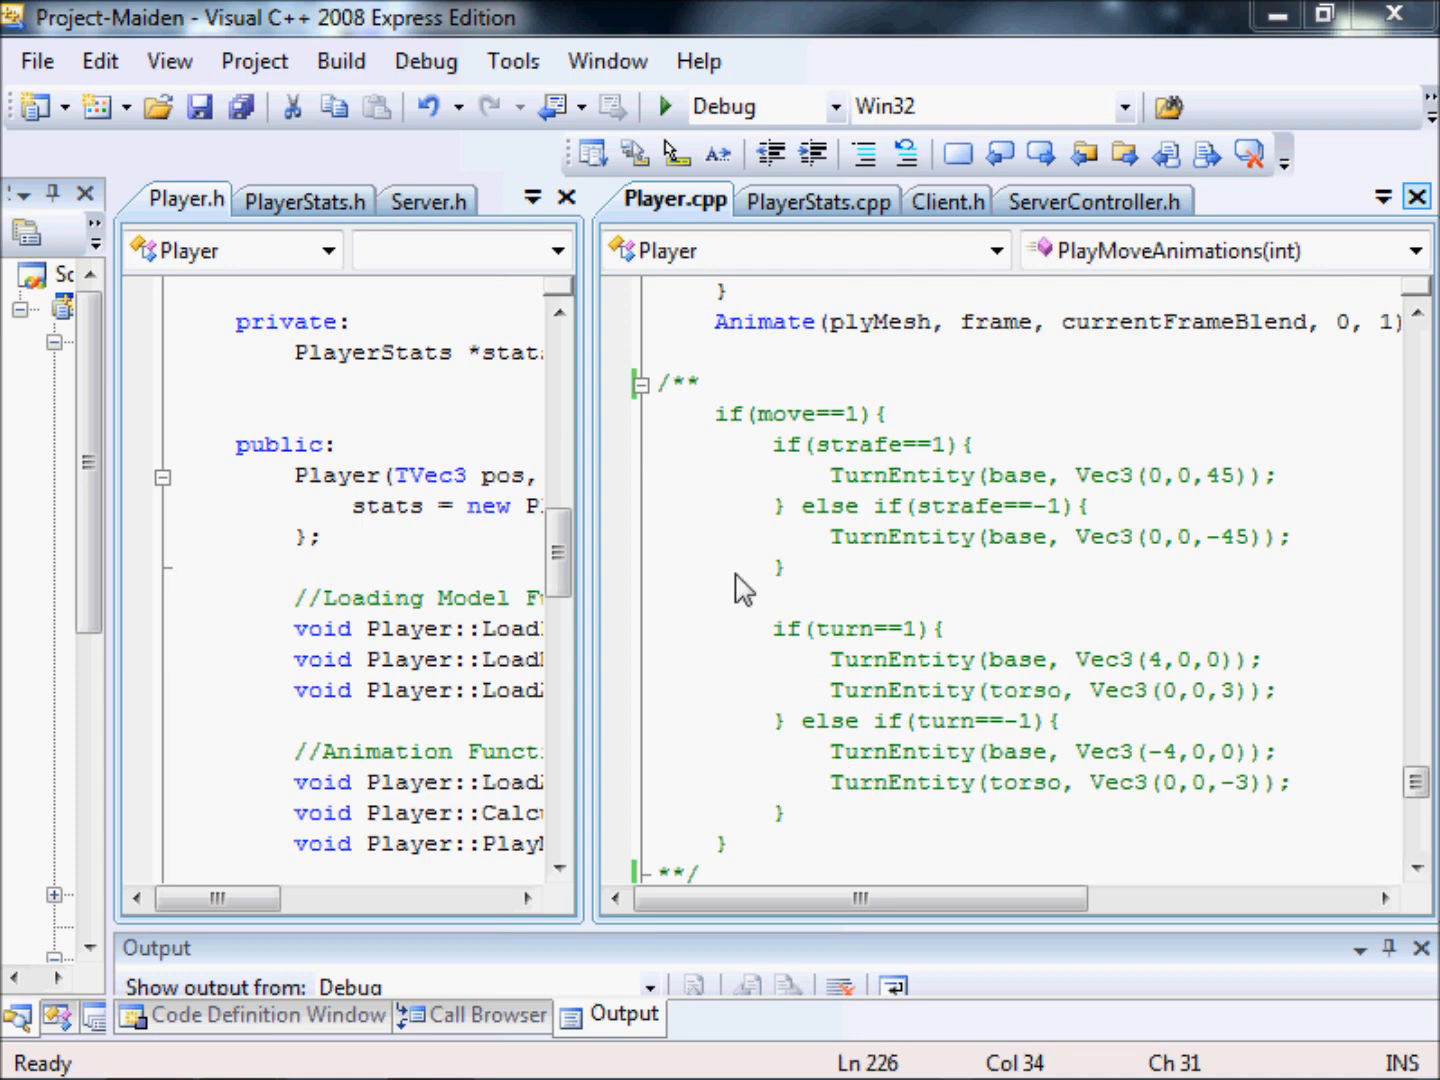
Return to the Visual C++ project and highlight the TEntity declaration of base, torso and head in Player.h.
click(715, 537)
drag(557, 566, 571, 646)
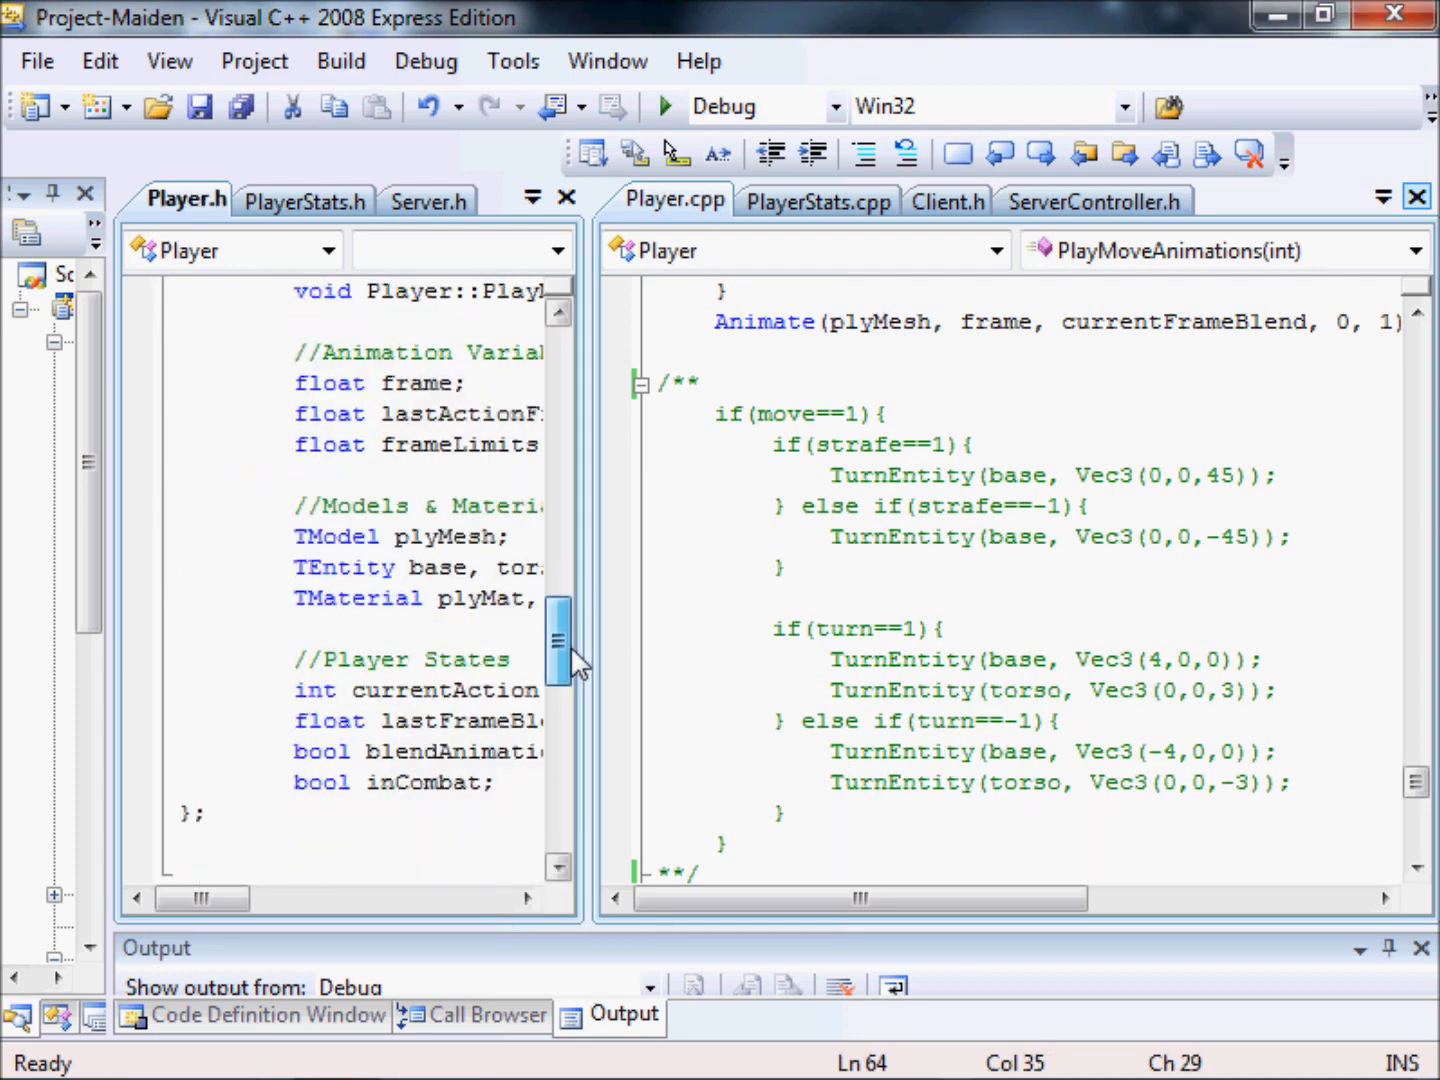
drag(222, 899, 253, 899)
drag(182, 570, 228, 572)
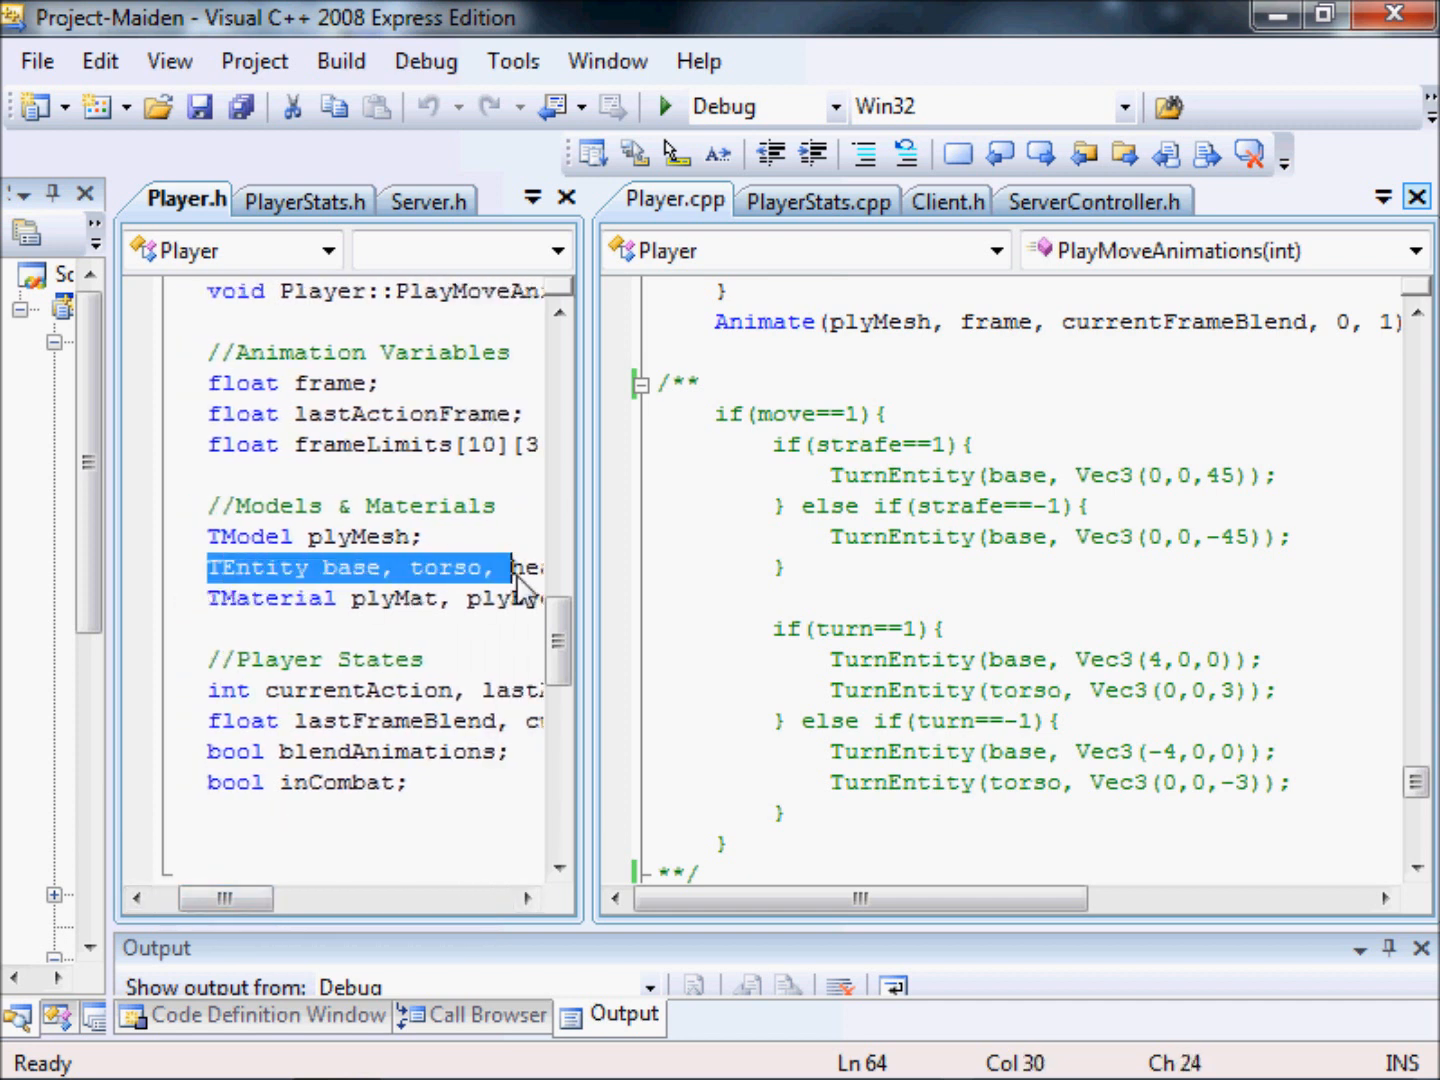
drag(517, 578, 531, 588)
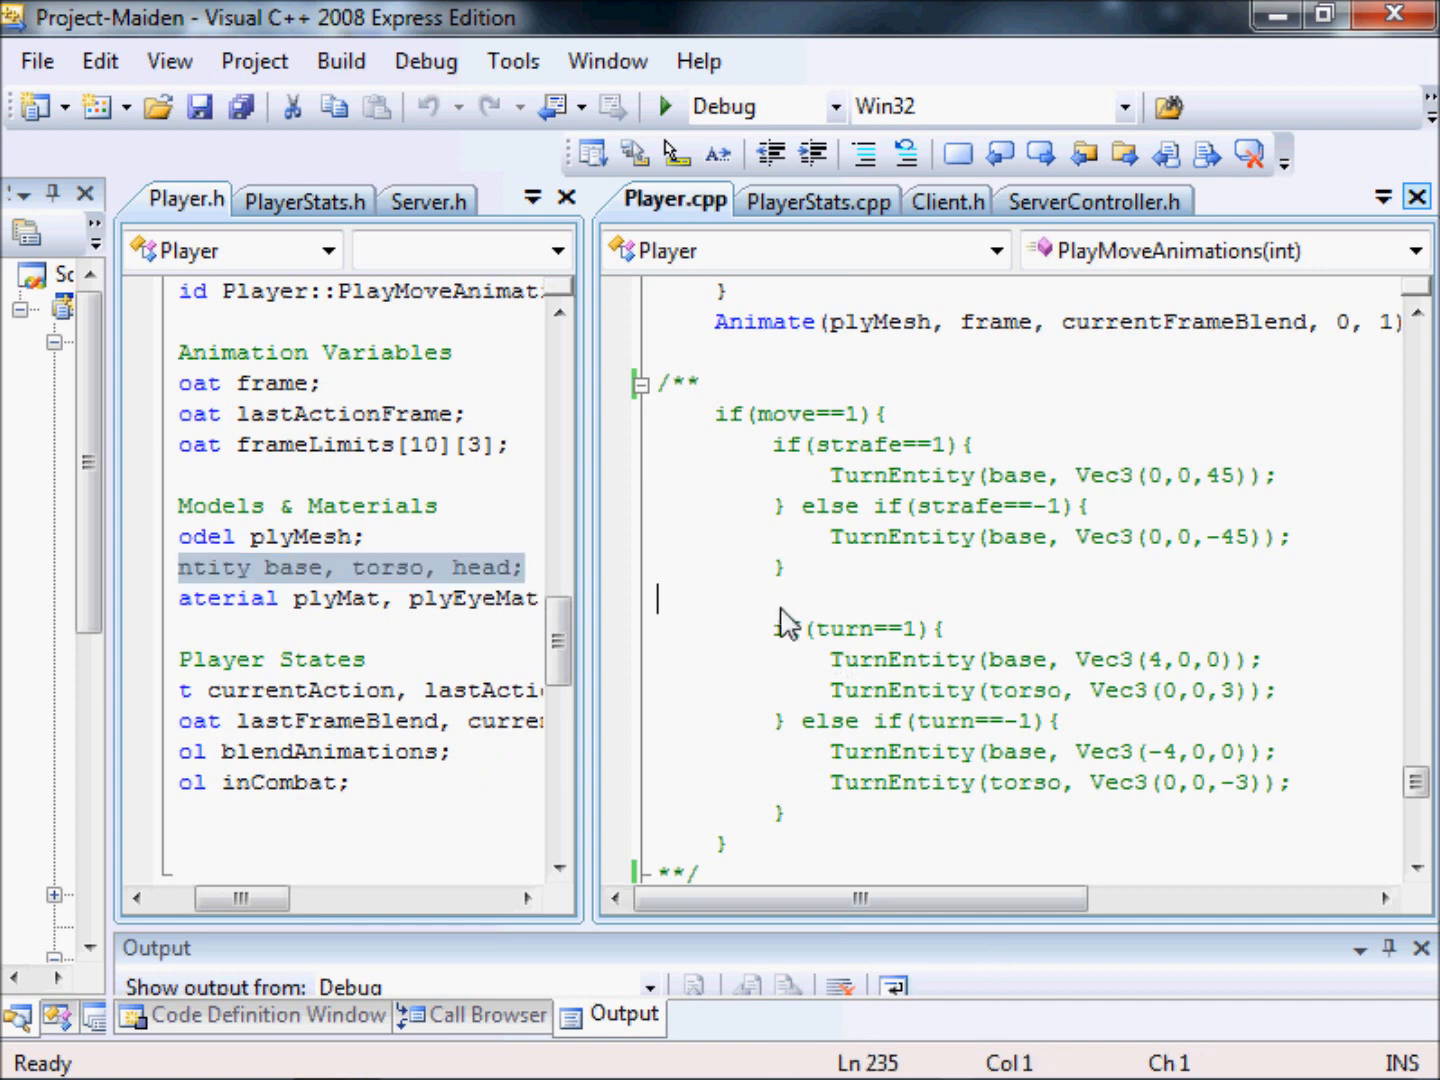
Highlight the FindChild assignments for base, torso and head in LoadPlayer, including the plyMesh argument.
drag(1416, 781, 1418, 433)
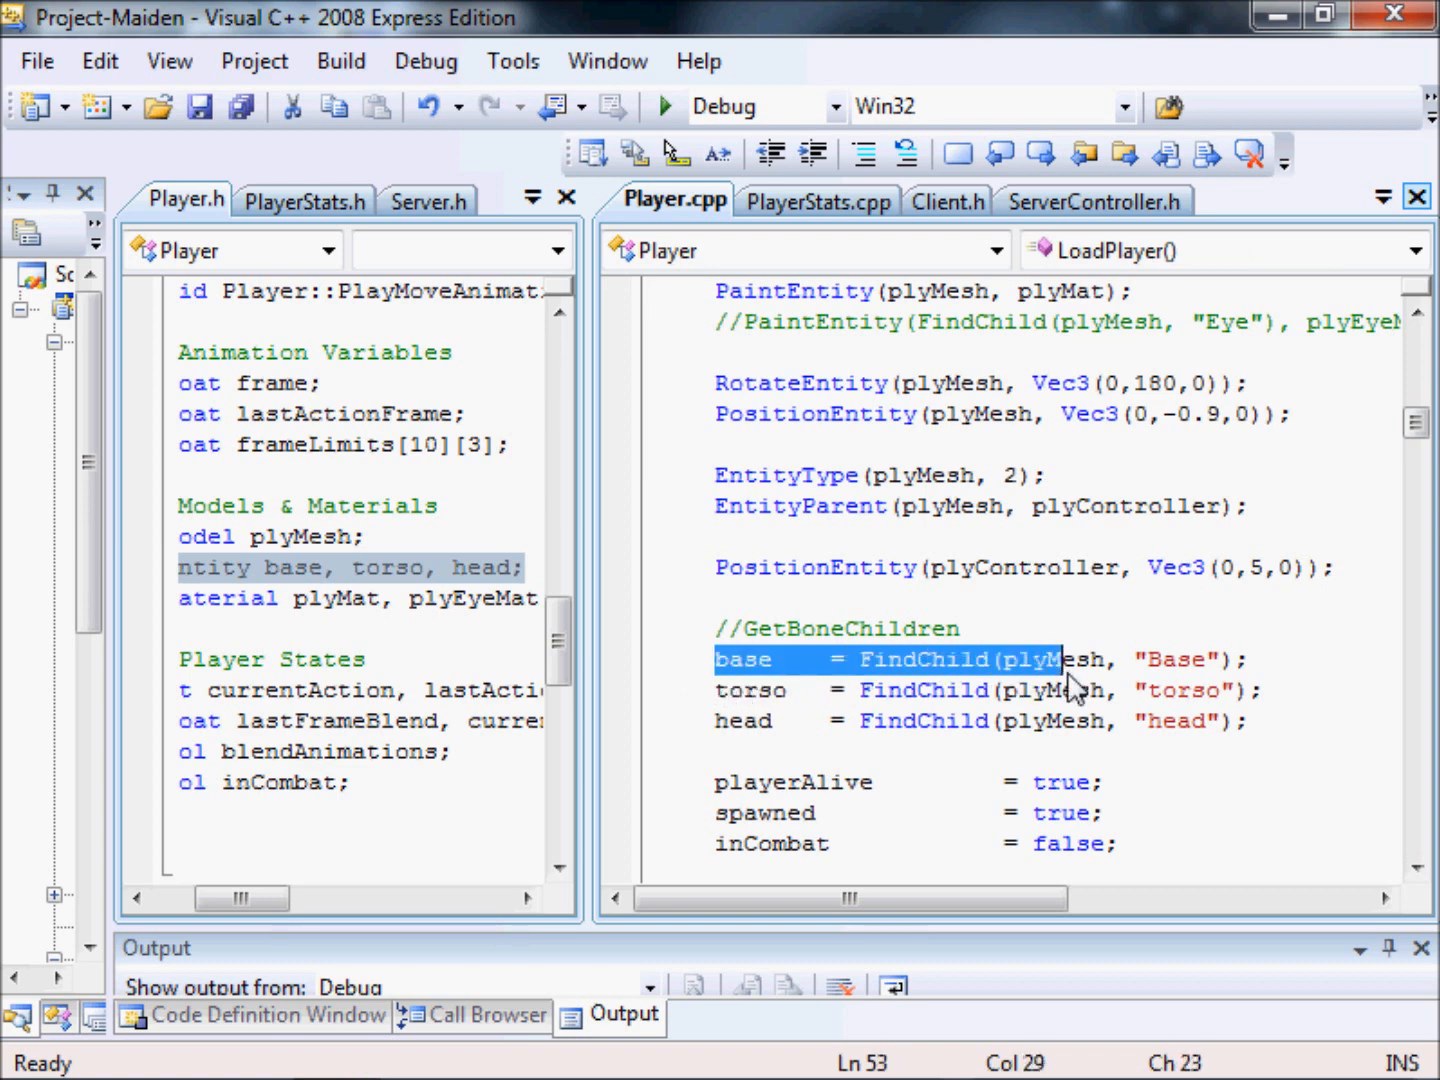
drag(1070, 689, 1270, 740)
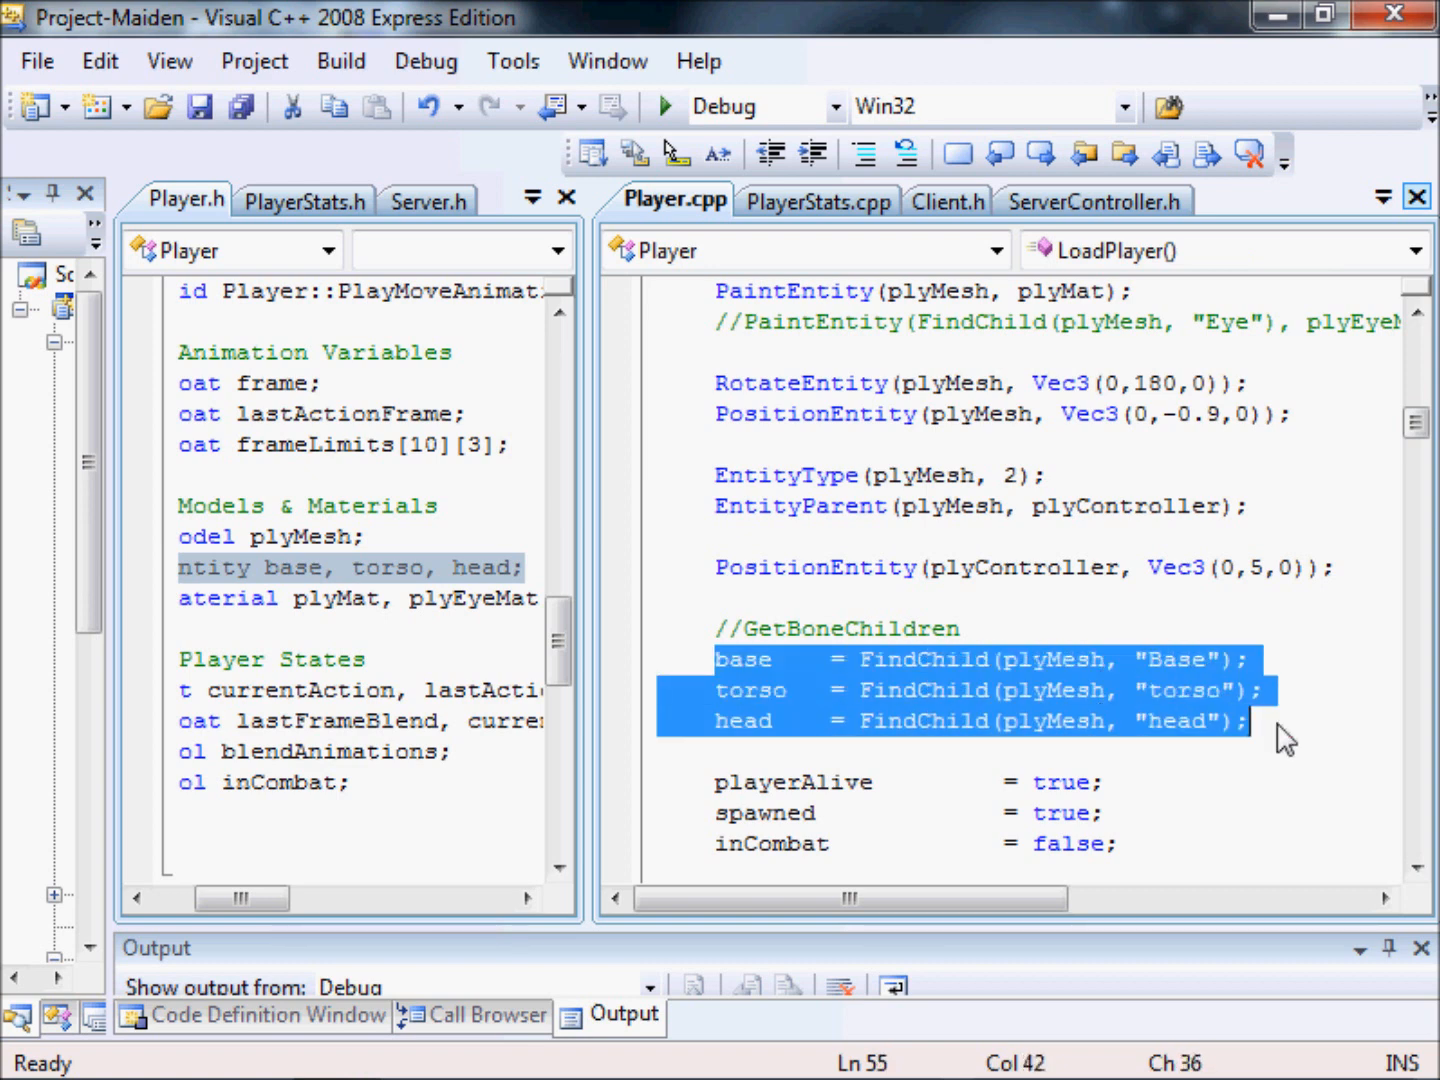
click(797, 668)
drag(869, 659, 1006, 666)
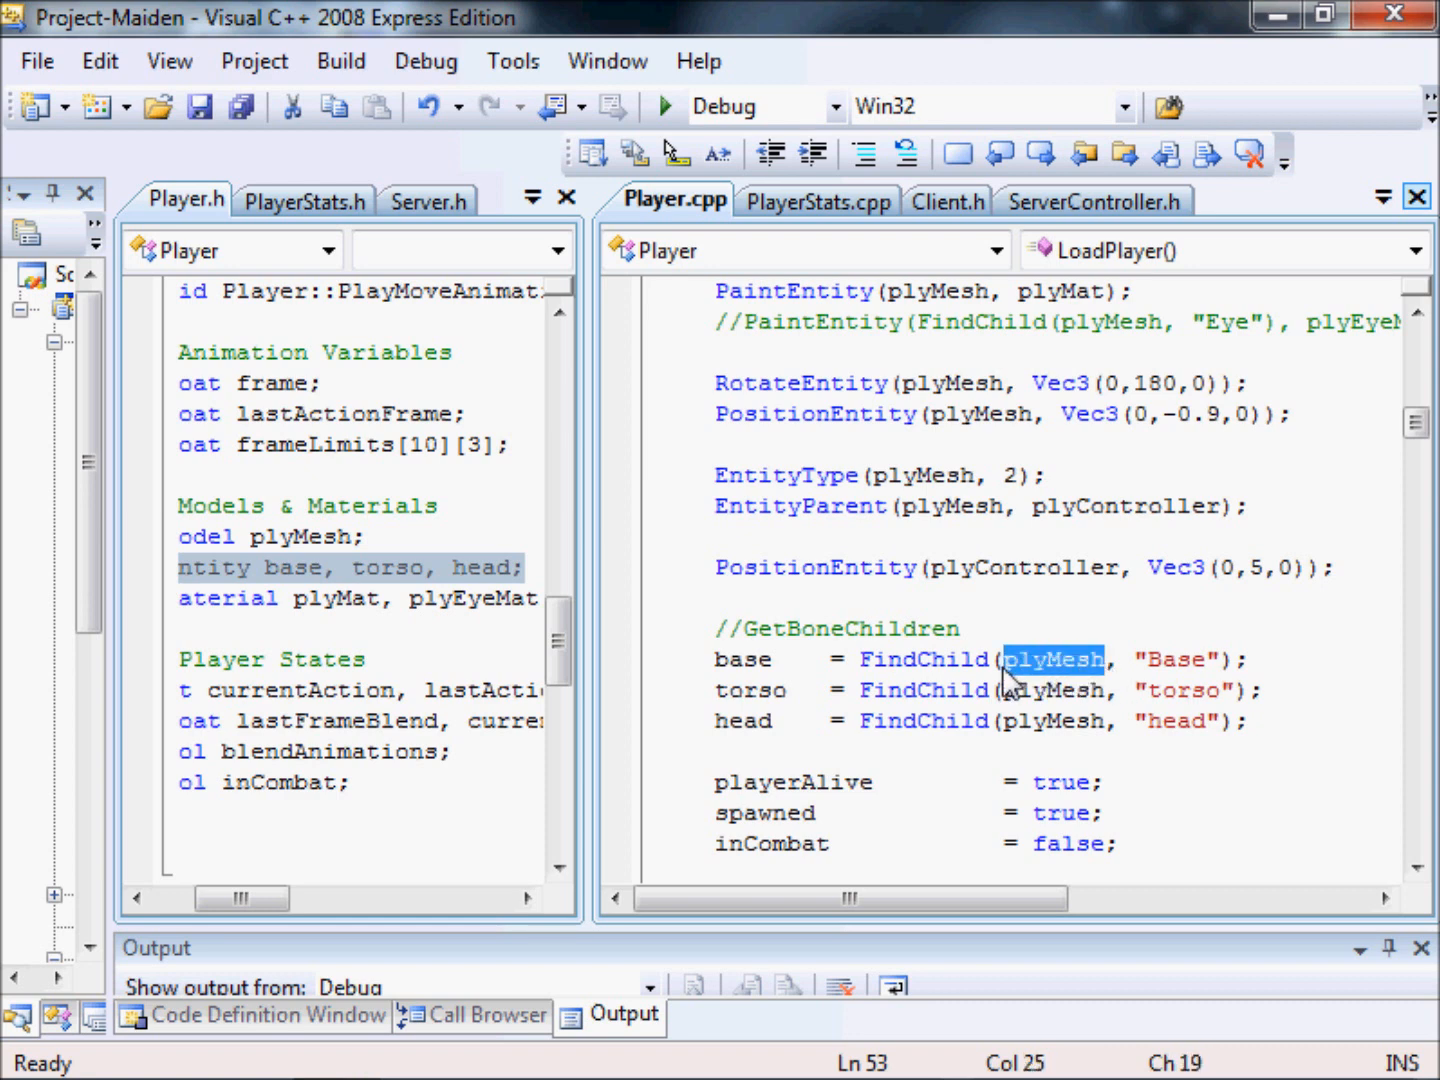
Switch to Blender and check the character rig against its bone hierarchy.
key(alt+Tab)
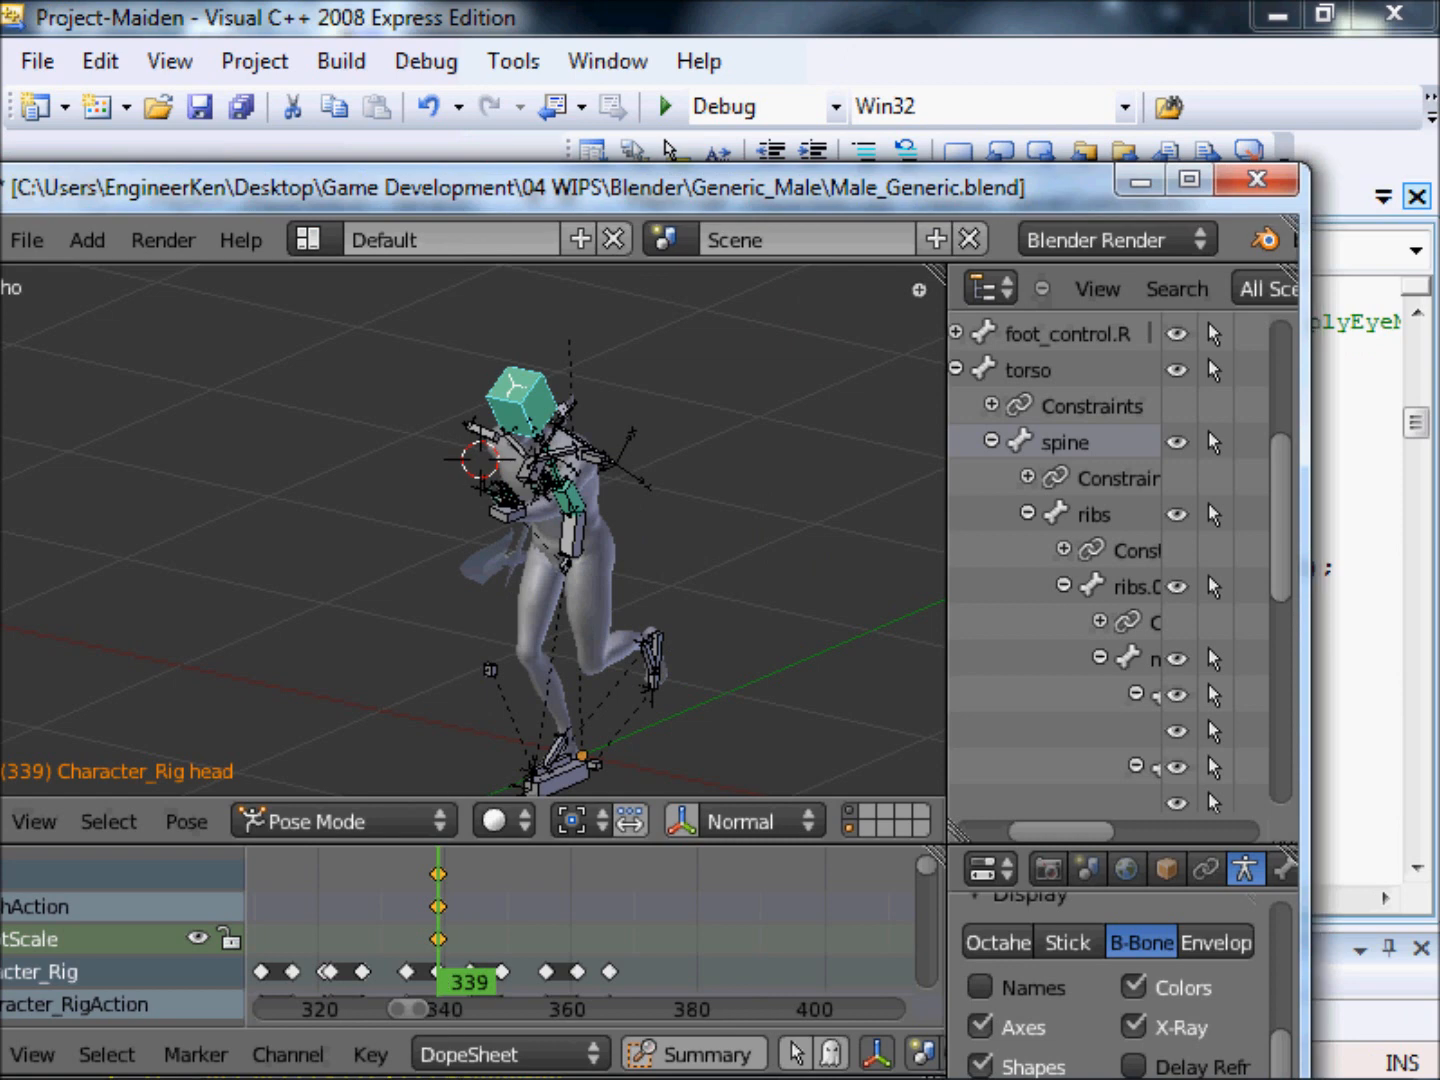
key(alt+Tab)
click(1158, 767)
scroll(844, 410, up, 2)
drag(888, 352, 1284, 362)
Back in Player.cpp, highlight the bone names and the base, torso and head variables under GetBoneChildren.
click(1081, 567)
scroll(1039, 478, down, 4)
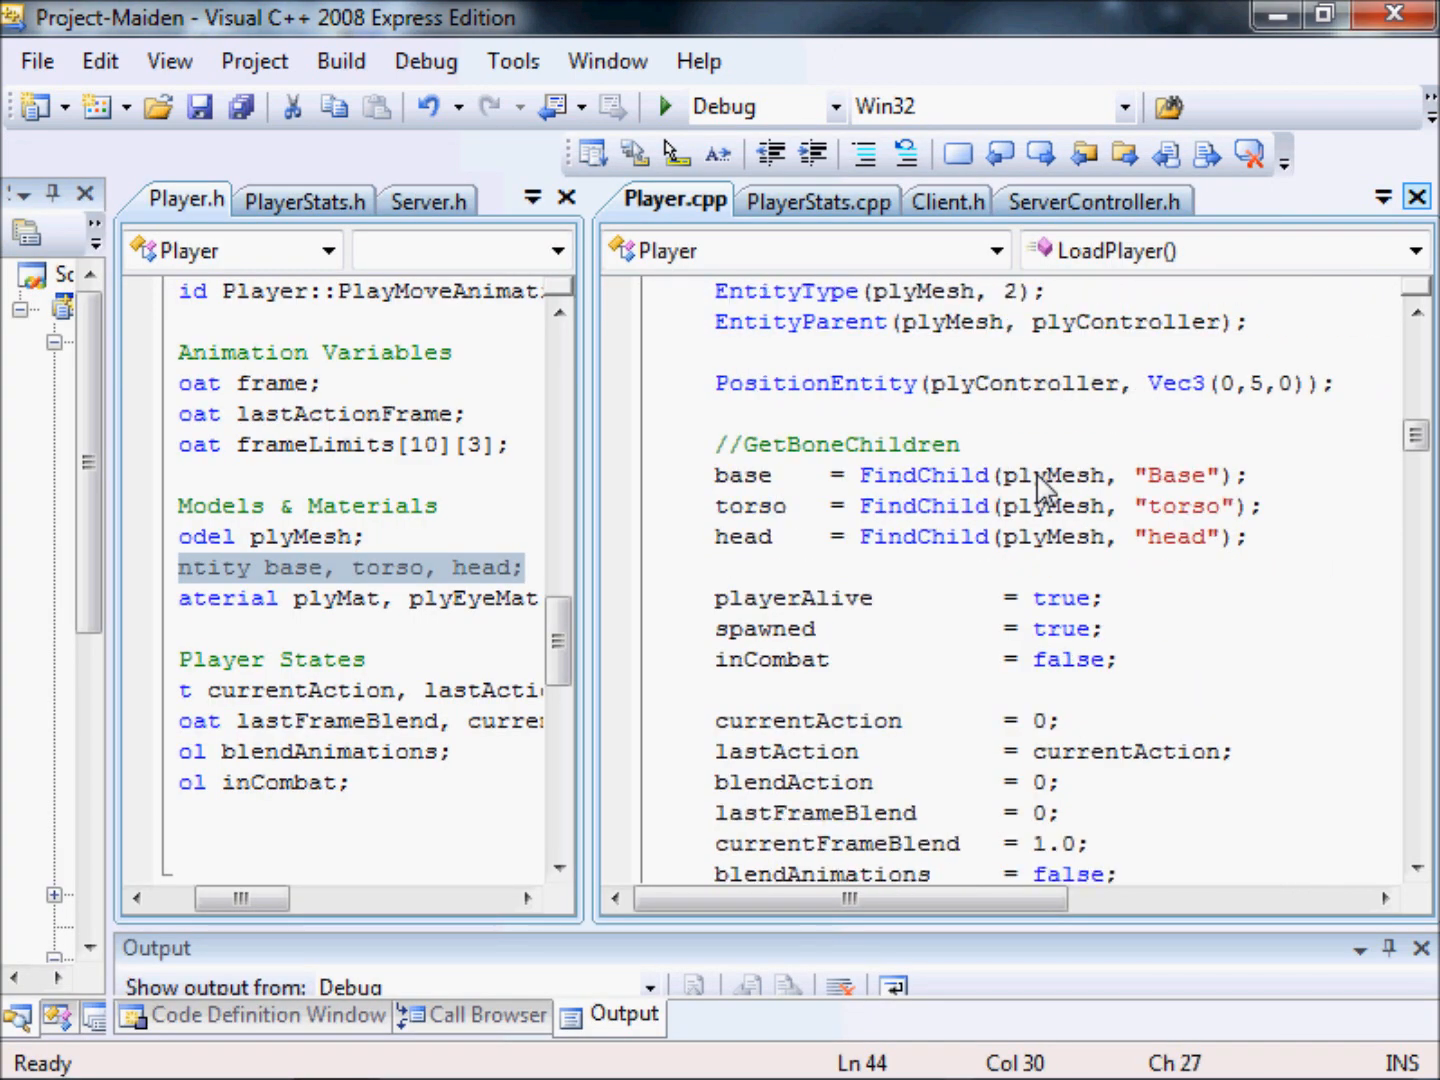
drag(1218, 485, 1129, 540)
click(918, 574)
click(716, 484)
drag(716, 488, 790, 537)
click(1120, 537)
Highlight the if(turn==1) condition in the commented-out block of PlayMoveAnimations.
drag(1418, 437, 1410, 803)
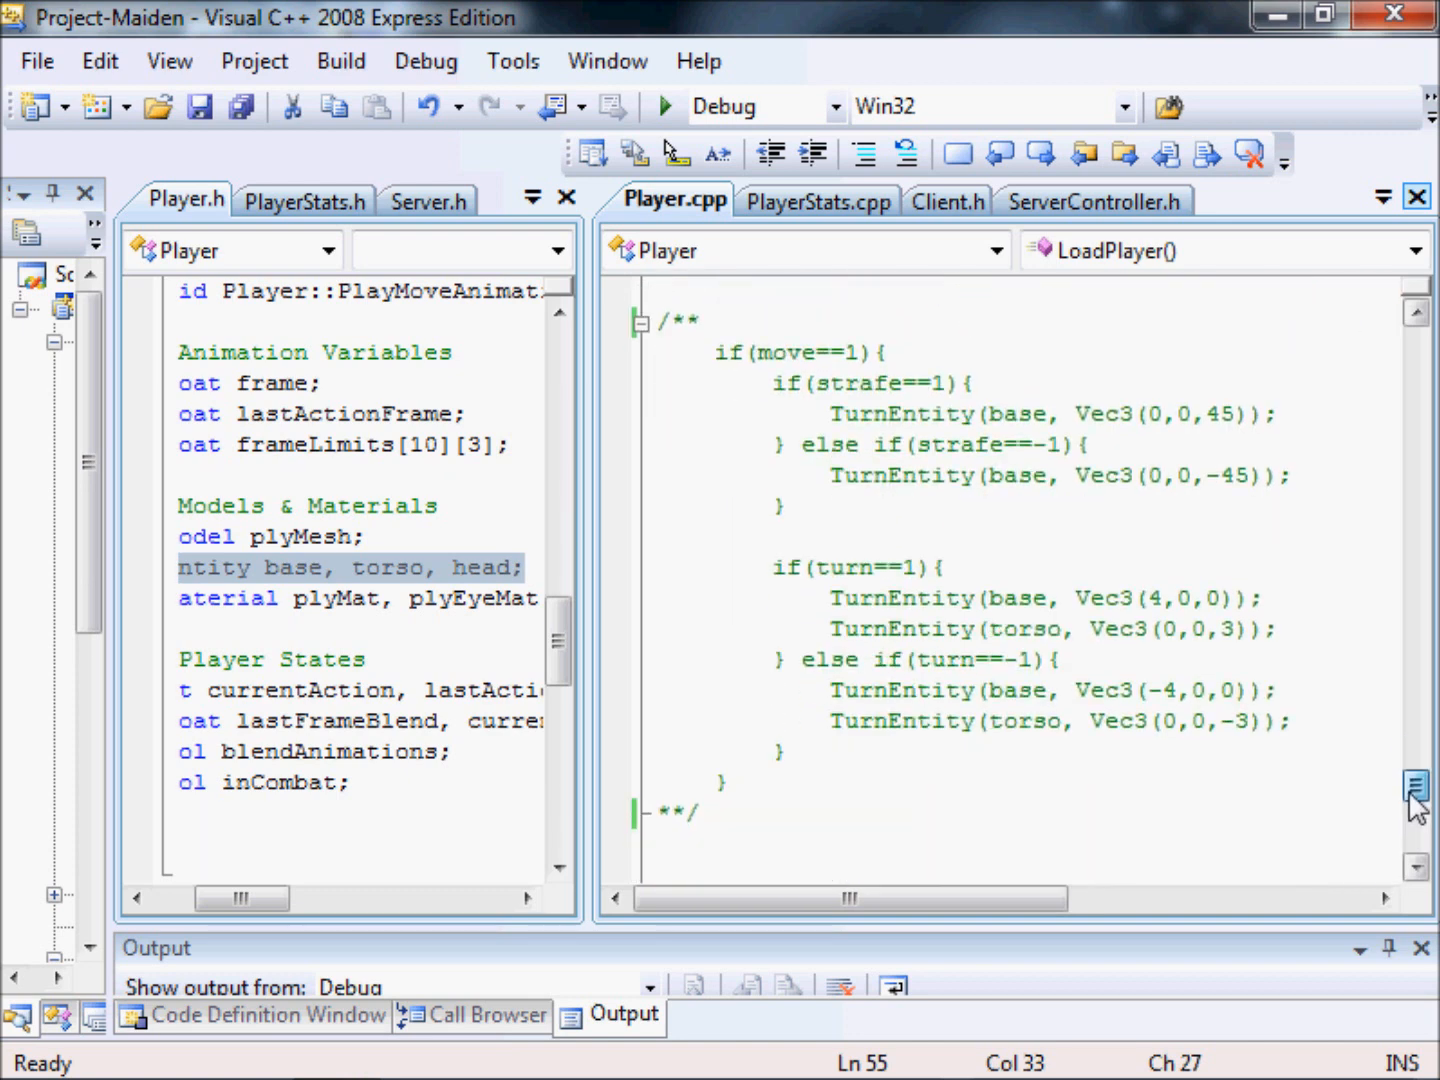
drag(769, 575, 993, 575)
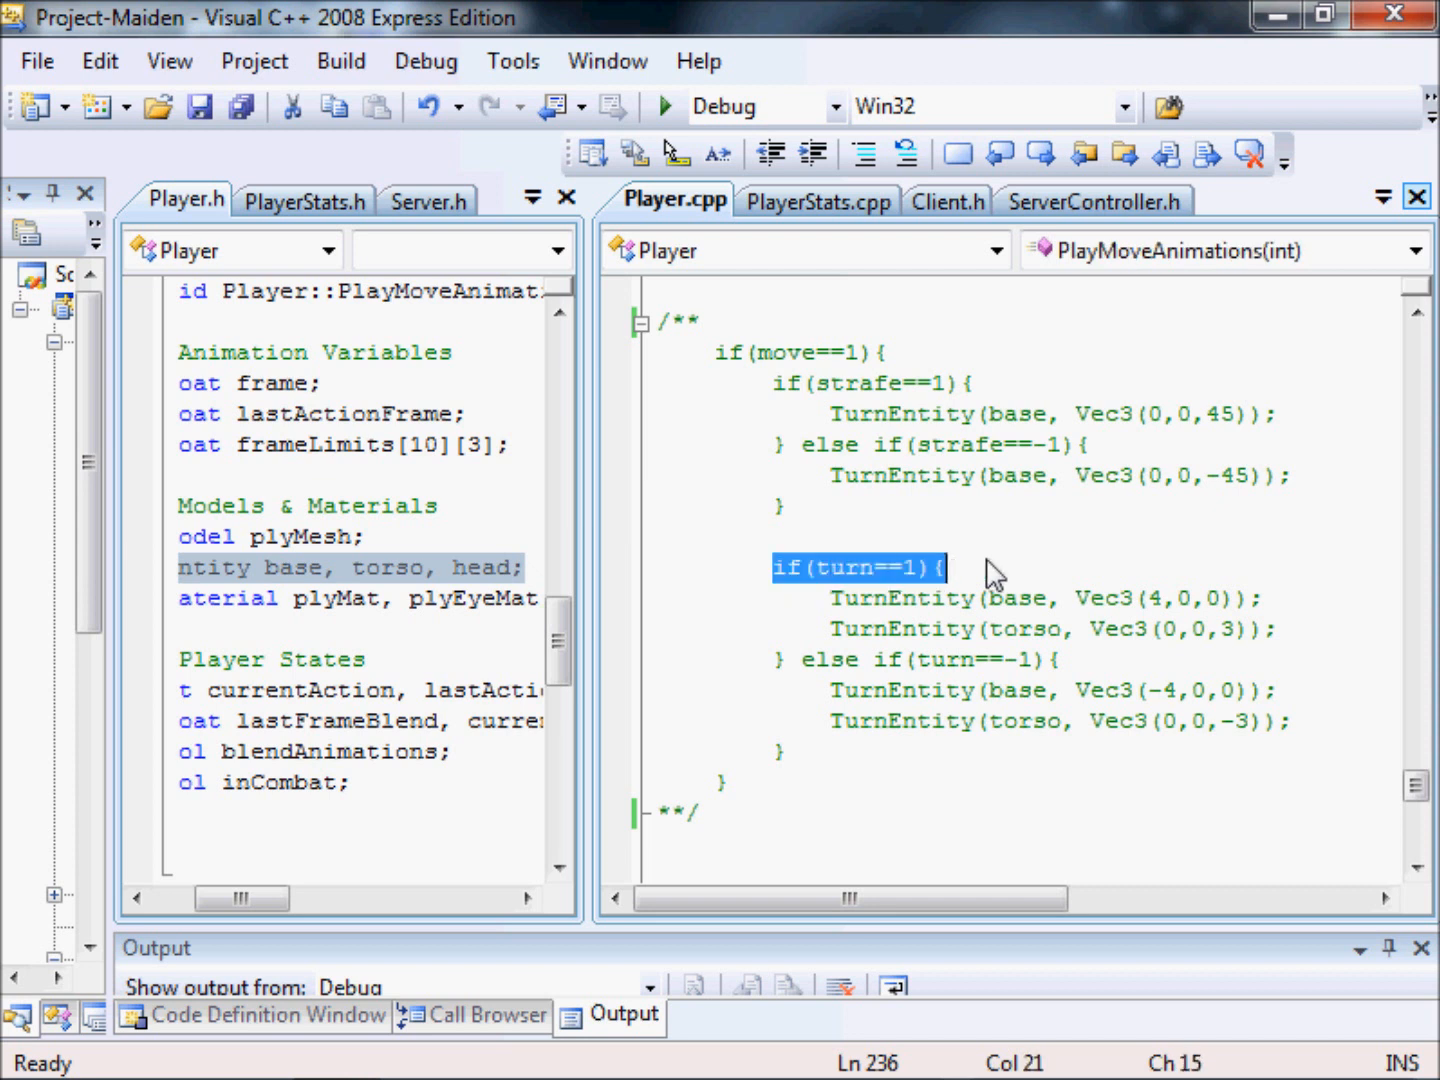
Highlight the if(turn==1) condition and its TurnEntity(base, Vec3(4,0,0)) call in PlayMoveAnimations.
click(980, 599)
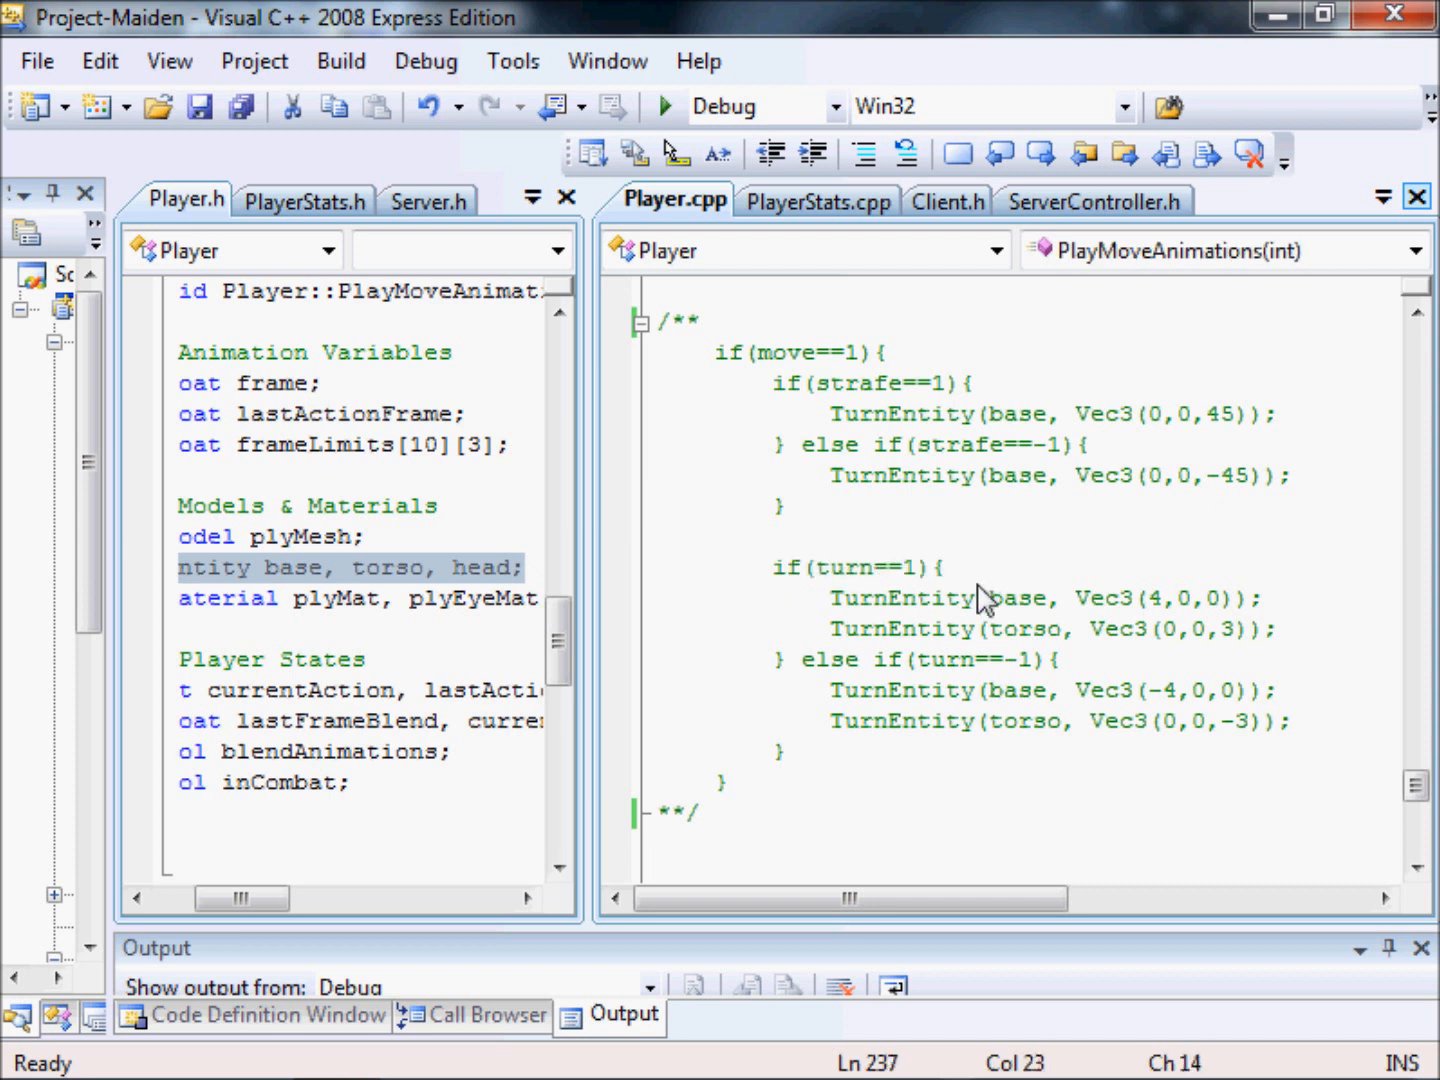
click(932, 567)
drag(931, 573, 919, 578)
mouse_move(1005, 665)
mouse_down()
mouse_move(1044, 664)
mouse_move(1032, 667)
mouse_up()
drag(774, 567, 982, 578)
click(962, 598)
drag(842, 603, 1286, 601)
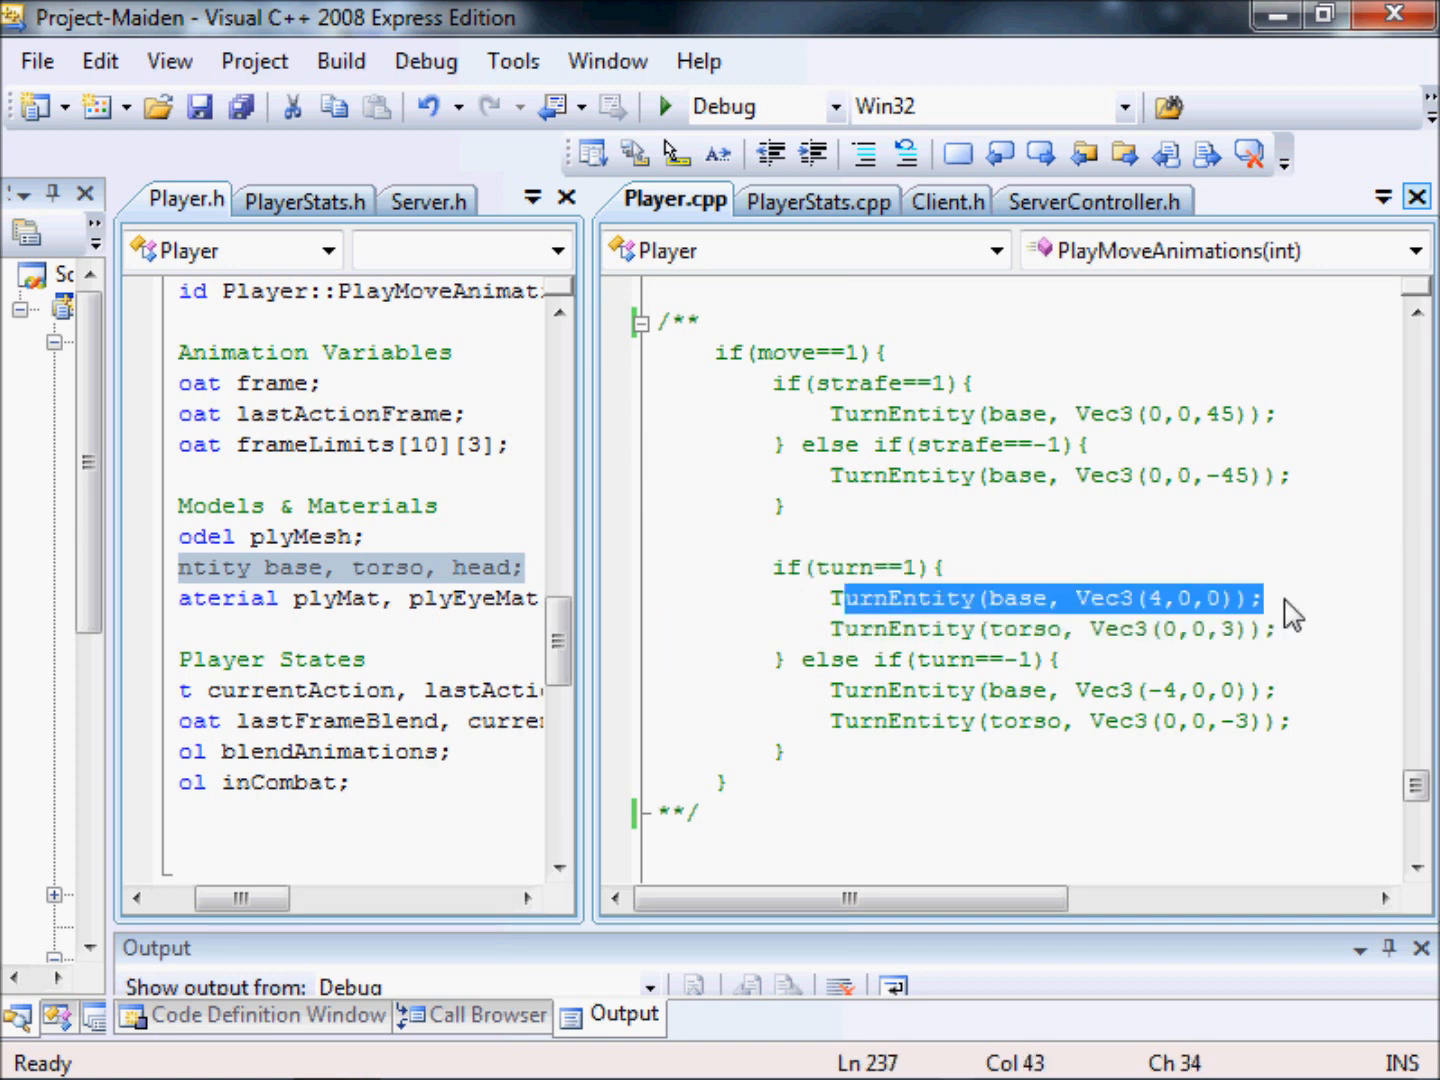
Highlight the value 4 in the base bone's Vec3(4,0,0) turn vector.
click(1163, 598)
scroll(1260, 619, down, 1)
scroll(1263, 626, up, 1)
drag(1164, 603, 1149, 600)
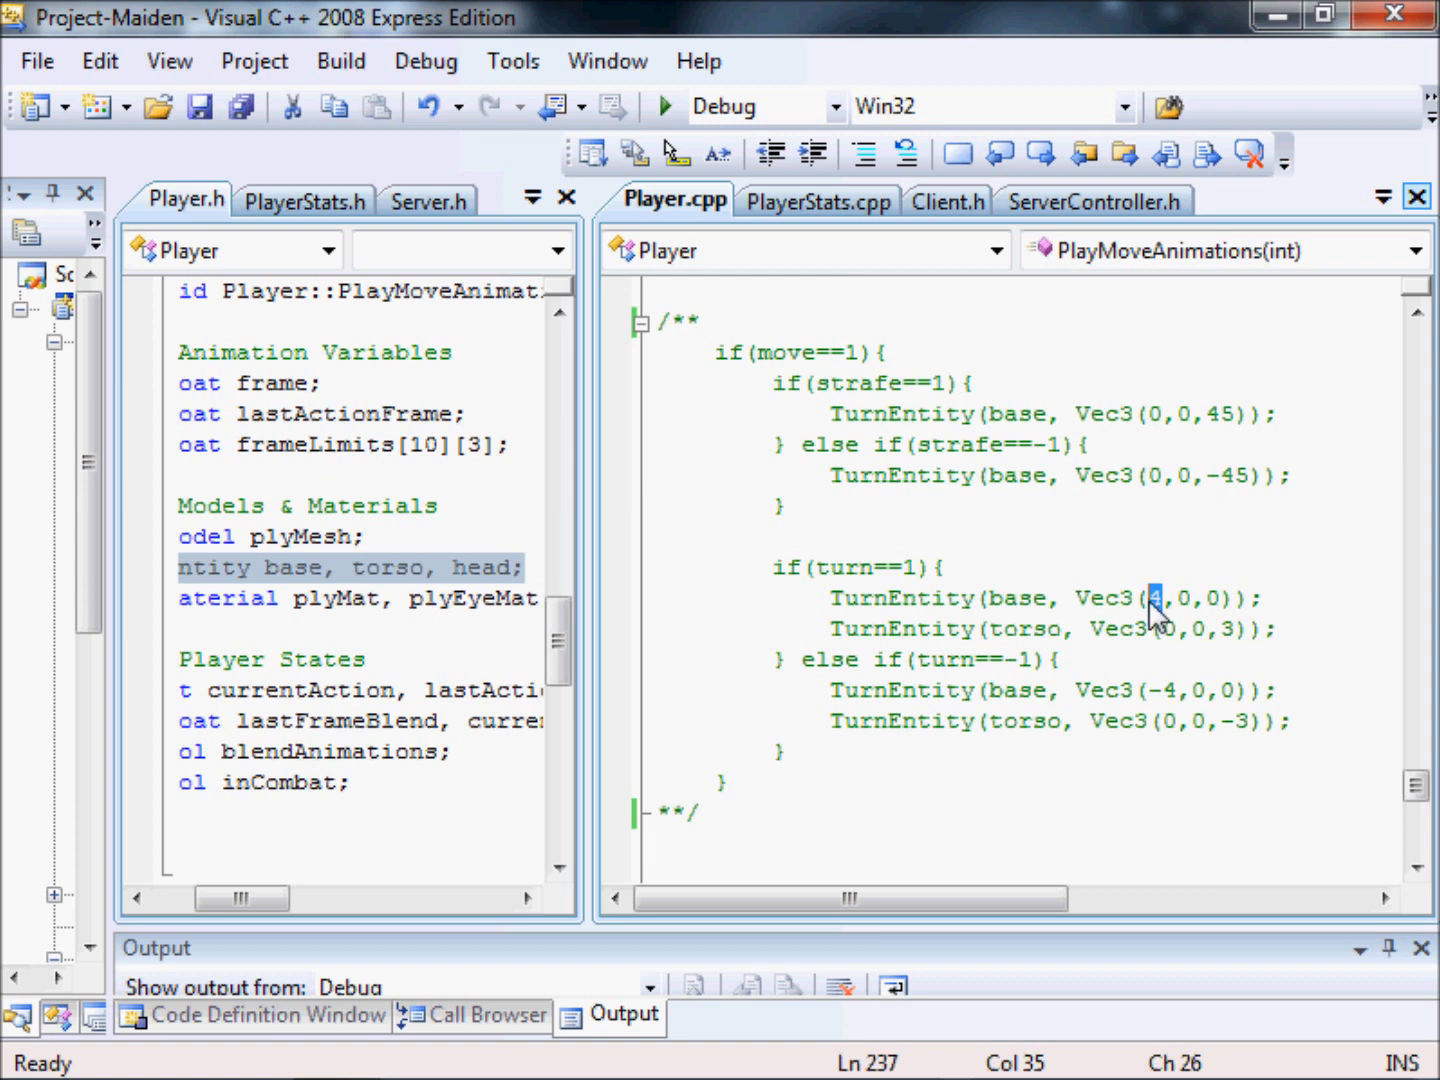
Uncomment the if(move==1) block in PlayMoveAnimations by deleting its closing and opening comment markers.
click(722, 806)
key(BackSpace)
key(BackSpace)
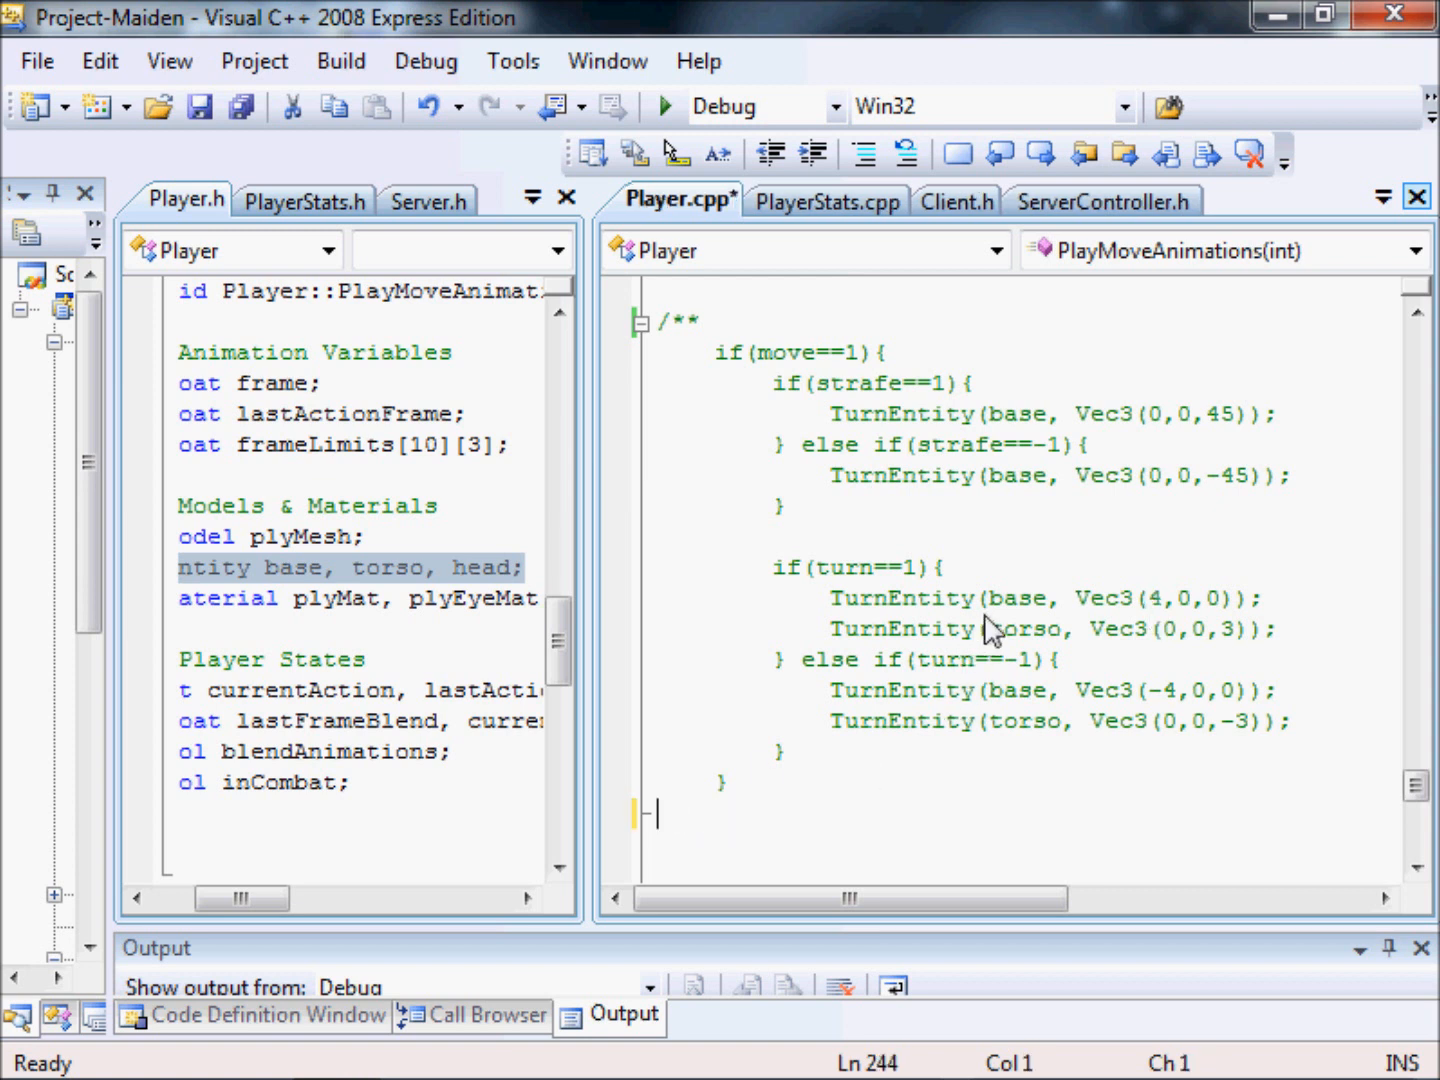
click(701, 321)
key(BackSpace)
key(BackSpace)
key(BackSpace)
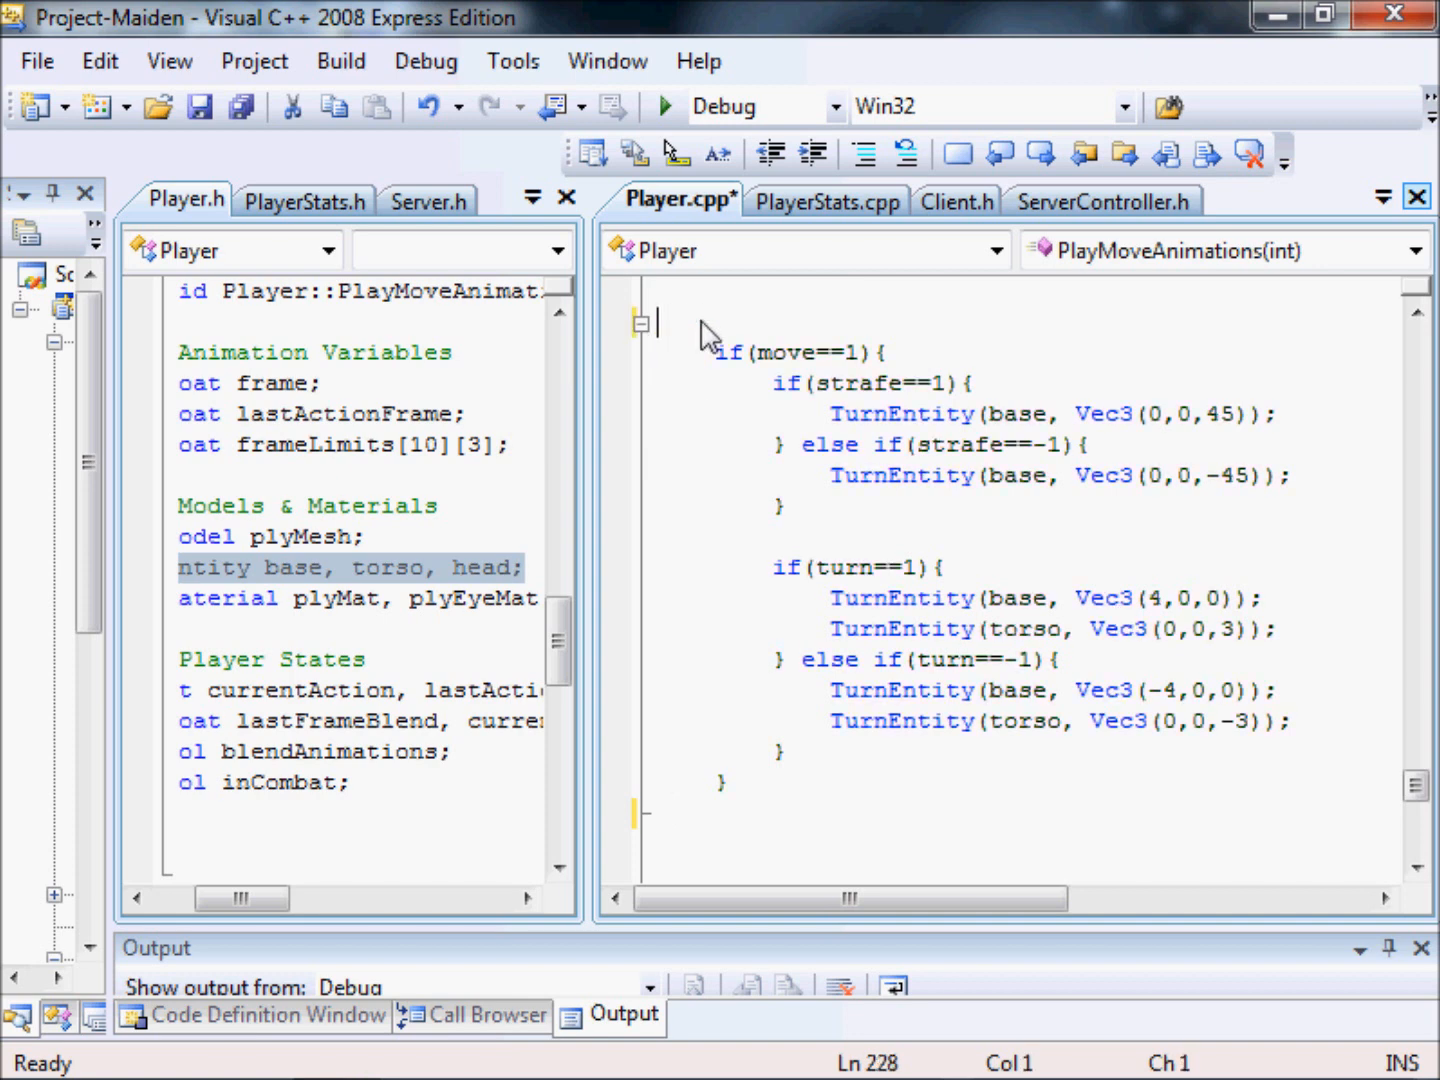
Highlight the else if(turn==-1) branch with its base and torso TurnEntity calls, including the base's -4 value.
click(937, 688)
drag(1298, 724, 876, 662)
drag(1180, 690, 1155, 698)
click(1076, 665)
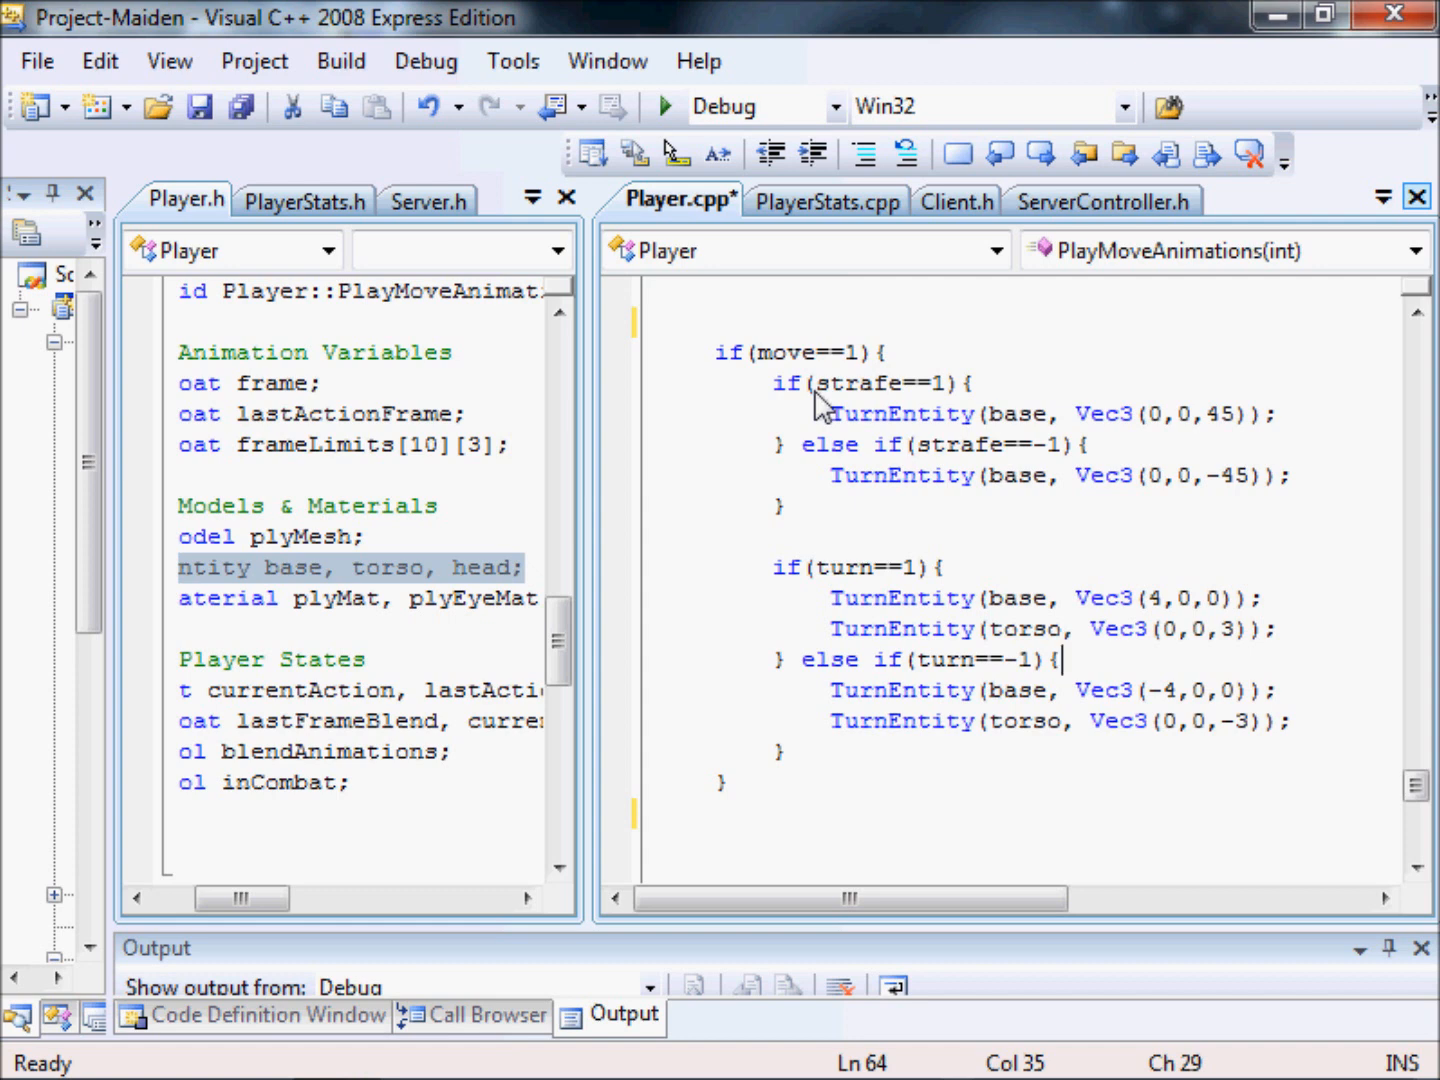
Highlight the strafe branches, the enclosing if(move==1) condition, and the strafe and turn code nested inside it.
drag(880, 519, 765, 389)
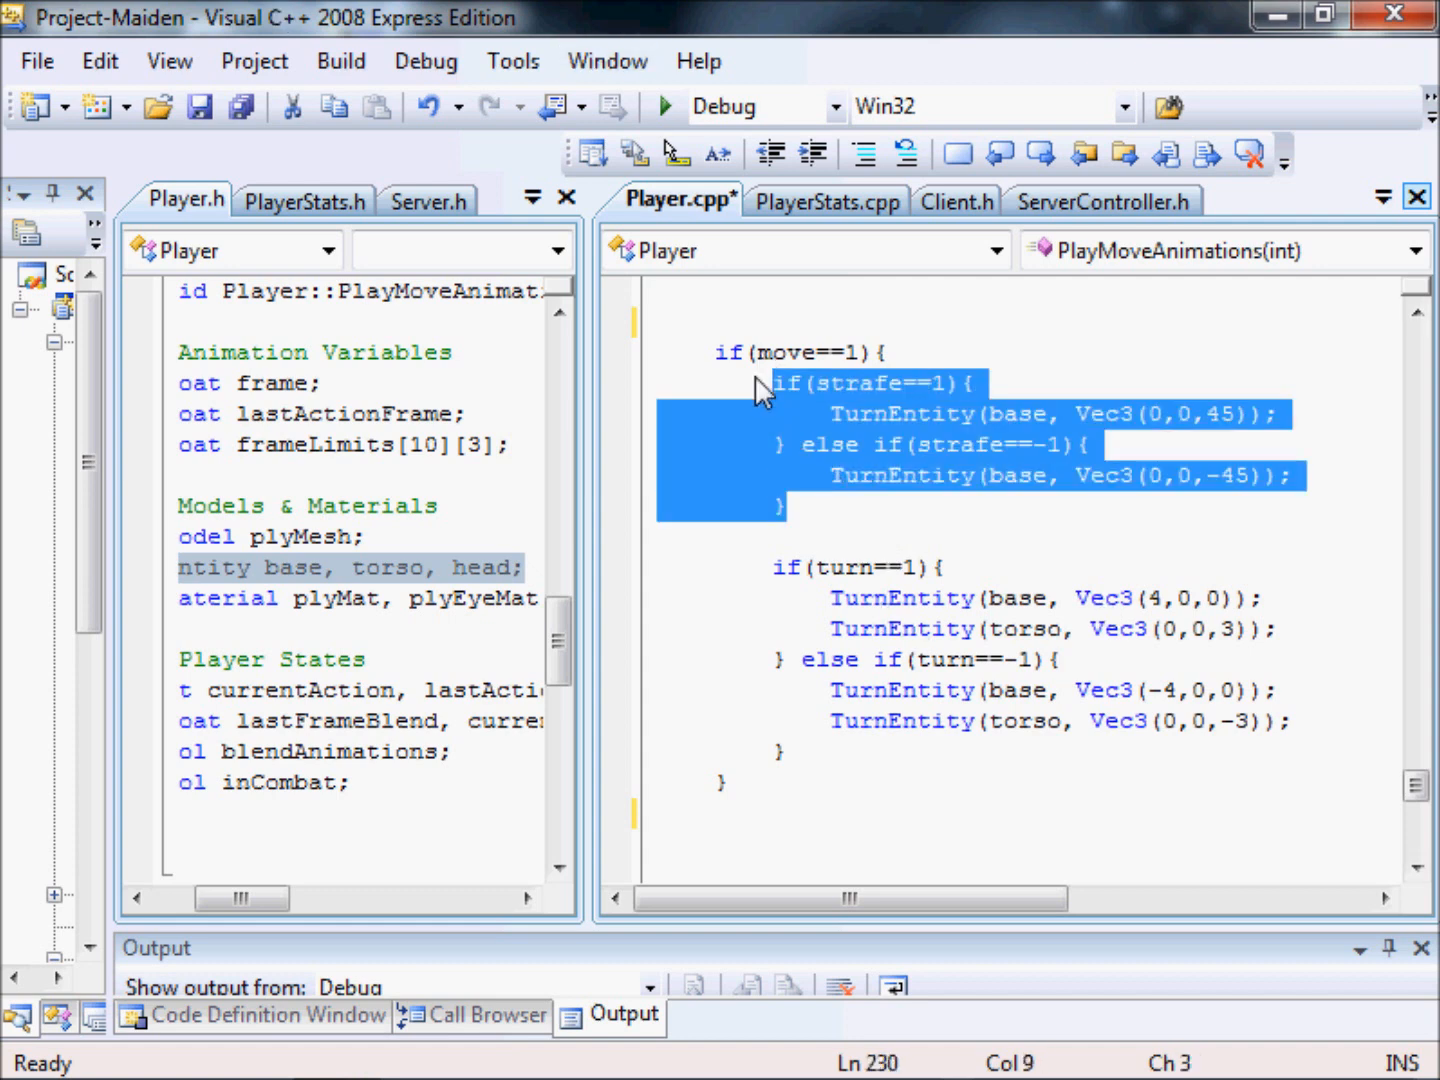
drag(694, 362, 1058, 355)
drag(948, 363, 611, 362)
drag(742, 380, 1244, 717)
click(1039, 473)
Highlight the TurnEntity(base, Vec3(0,0,45)) call under if(strafe==1) and its 45 value.
click(824, 411)
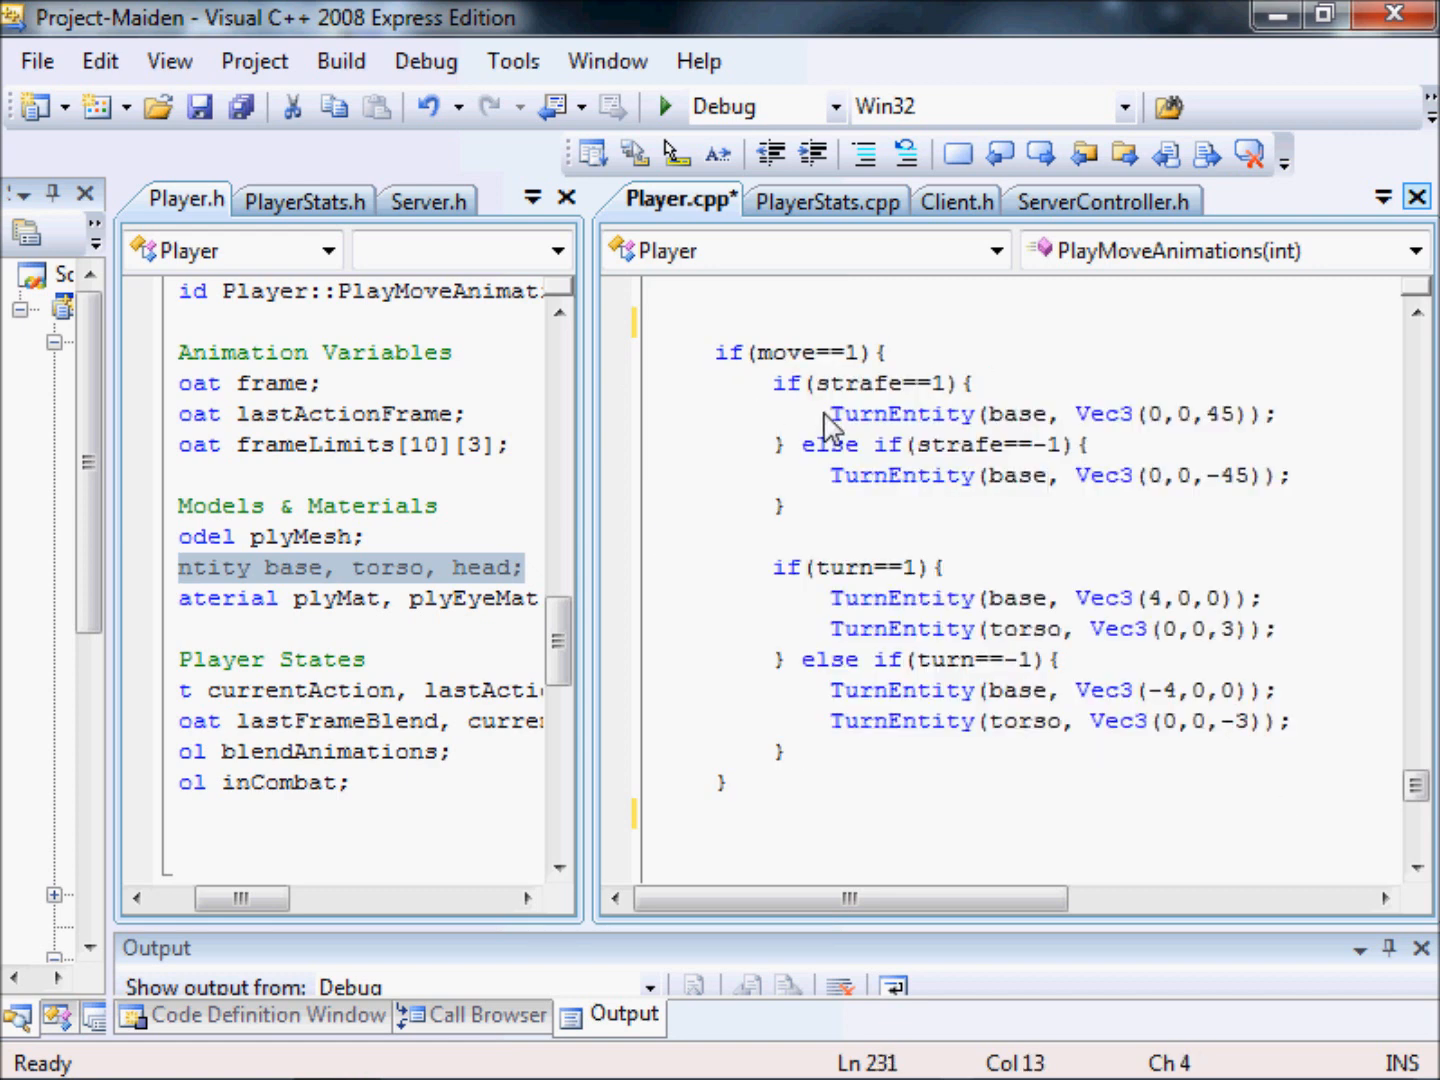
drag(825, 412, 1374, 424)
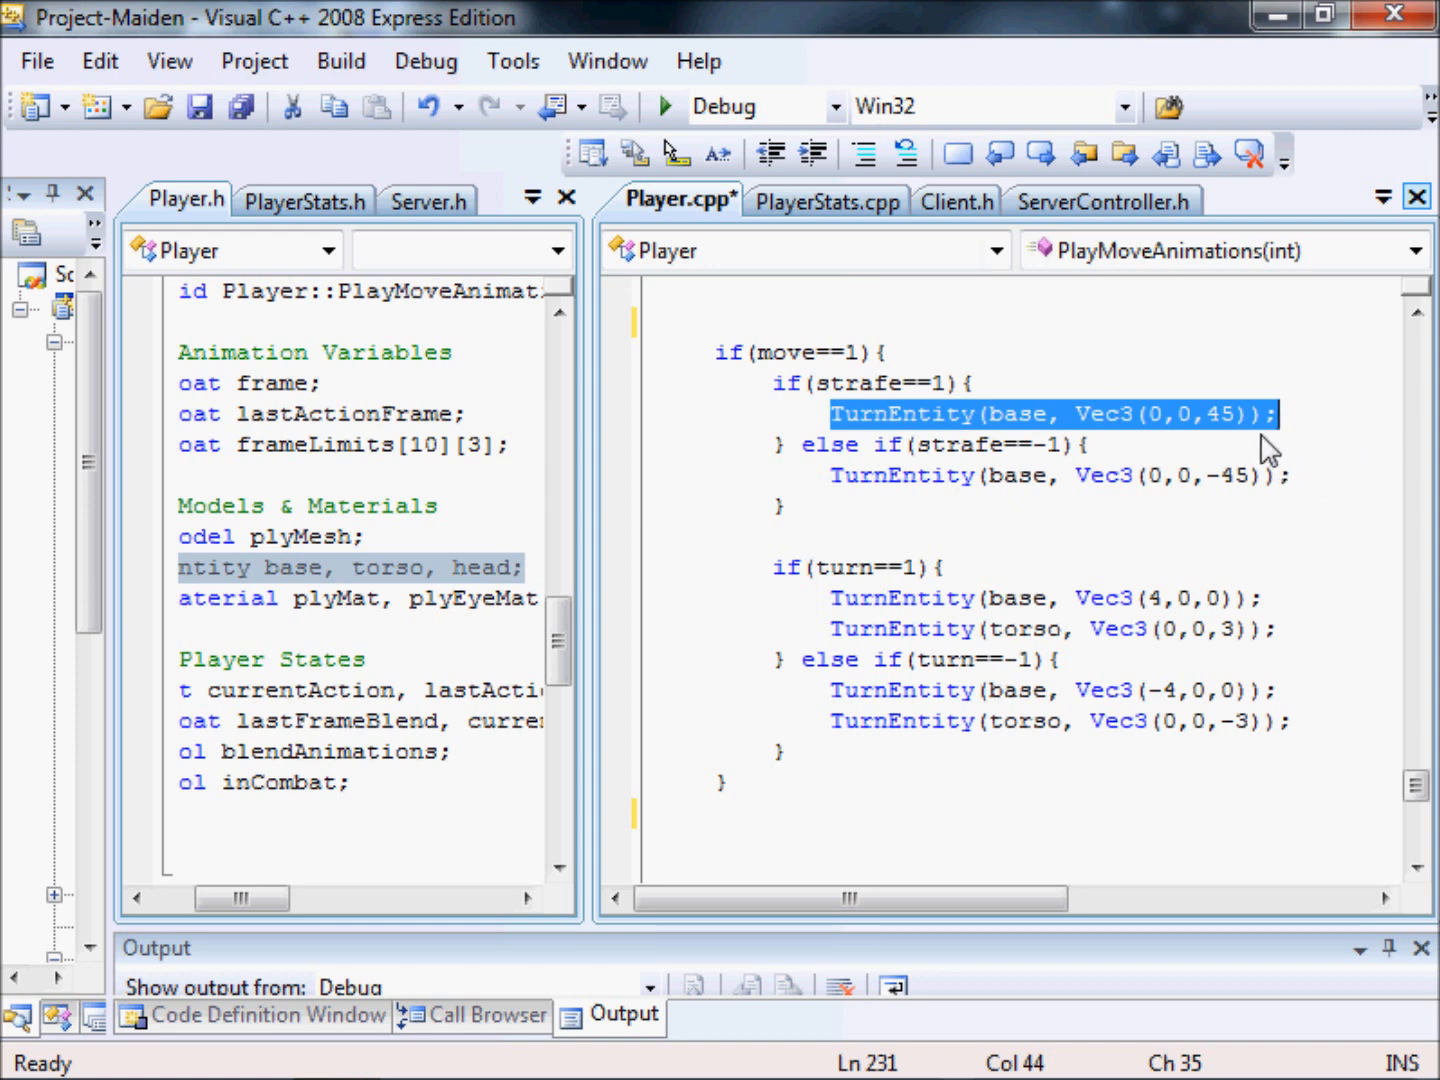
drag(1236, 415, 1207, 420)
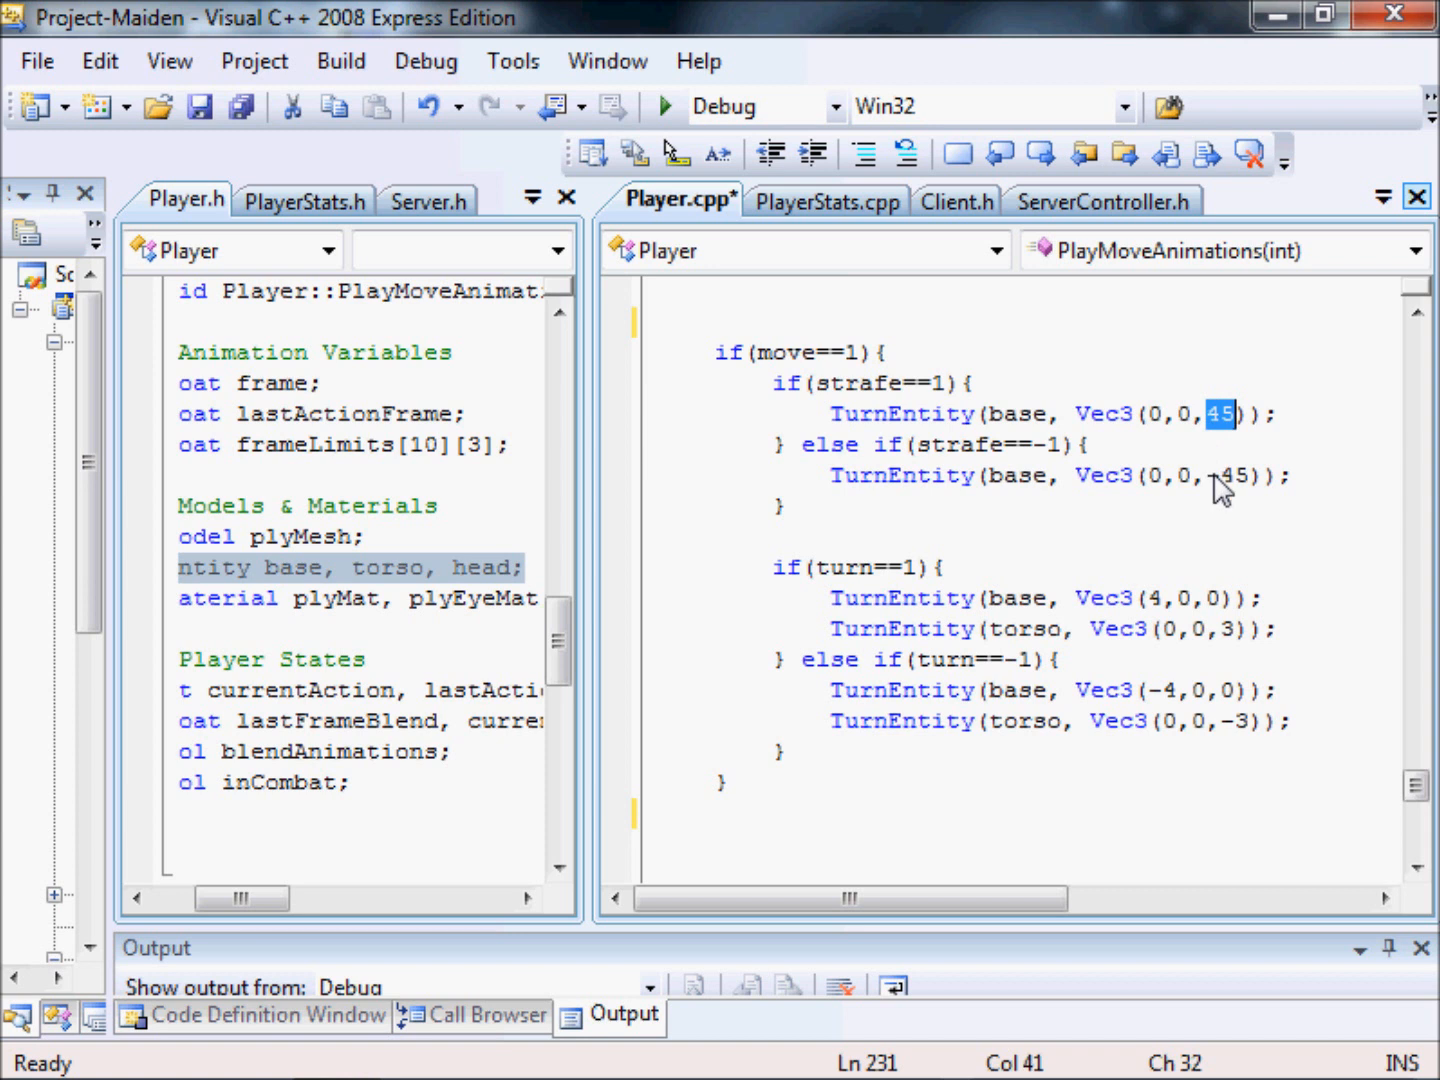
drag(1236, 416, 1213, 426)
click(1206, 424)
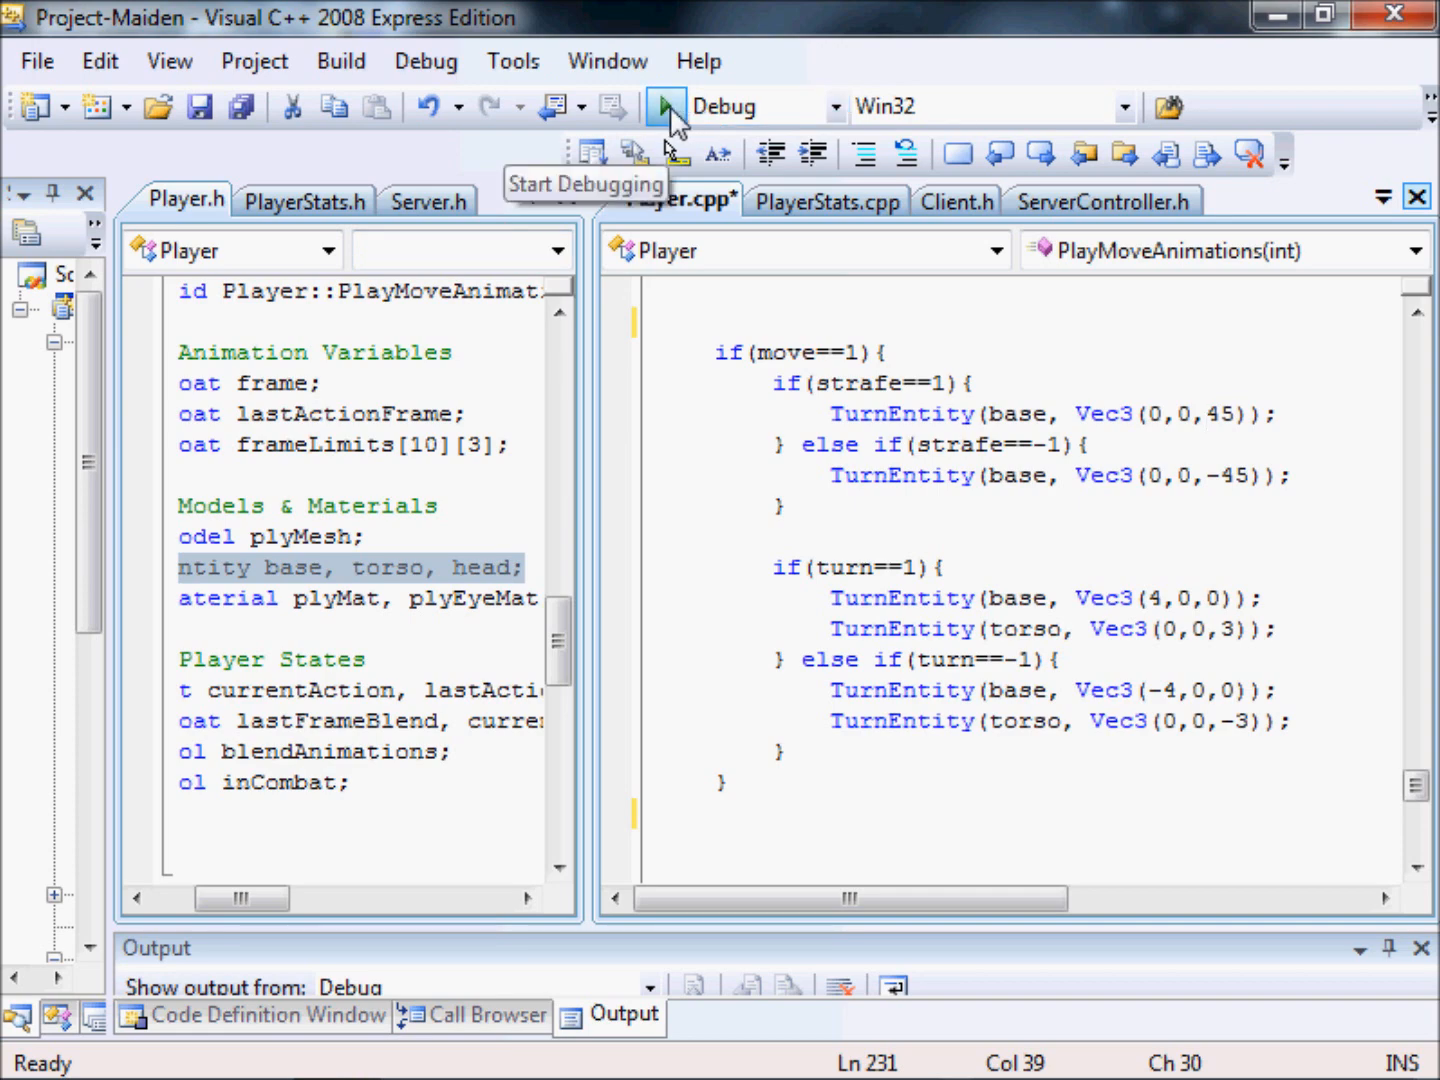
Run the Debug build of Project-Maiden and start a new LAN game with the default settings.
click(668, 106)
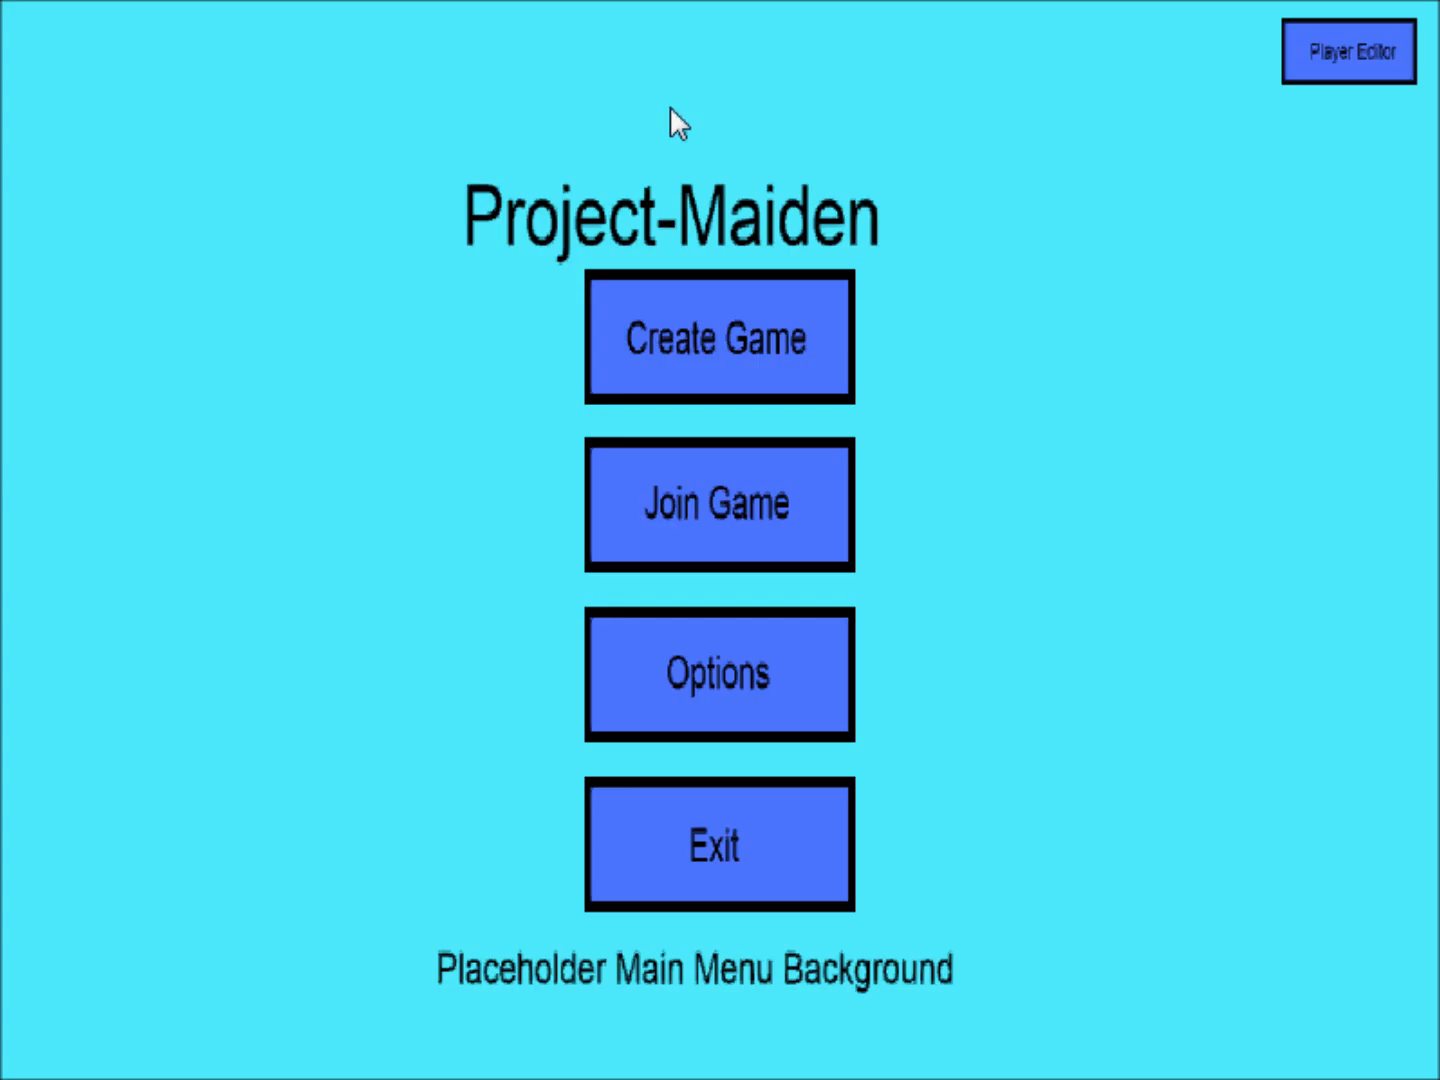
click(684, 344)
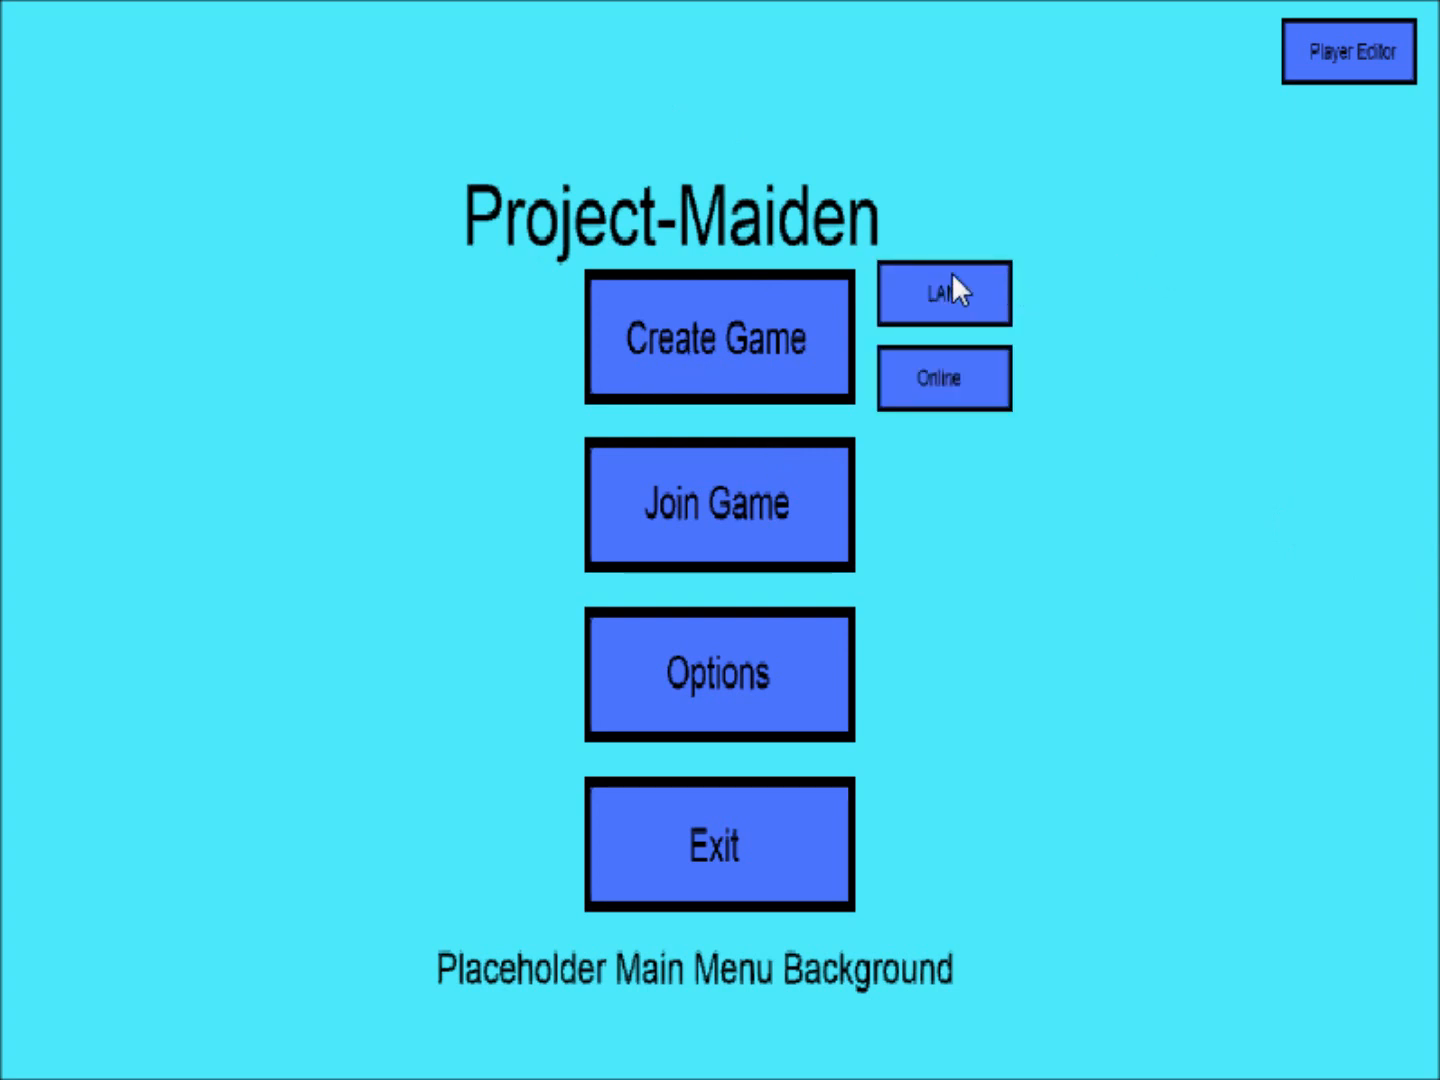
click(951, 285)
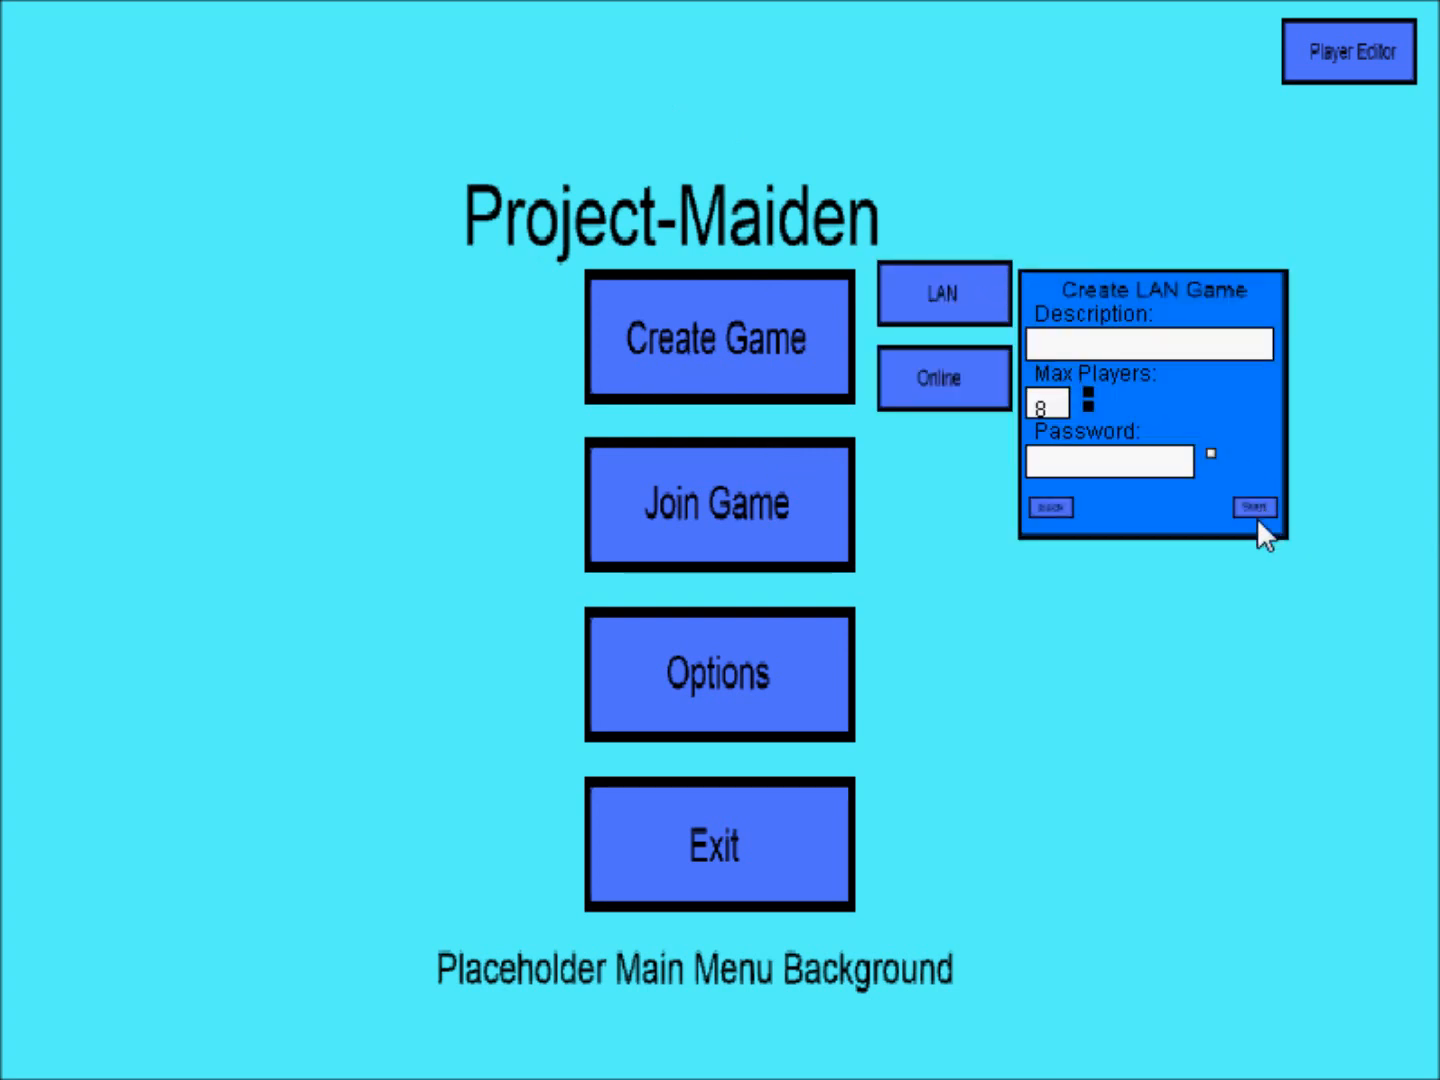
click(1255, 506)
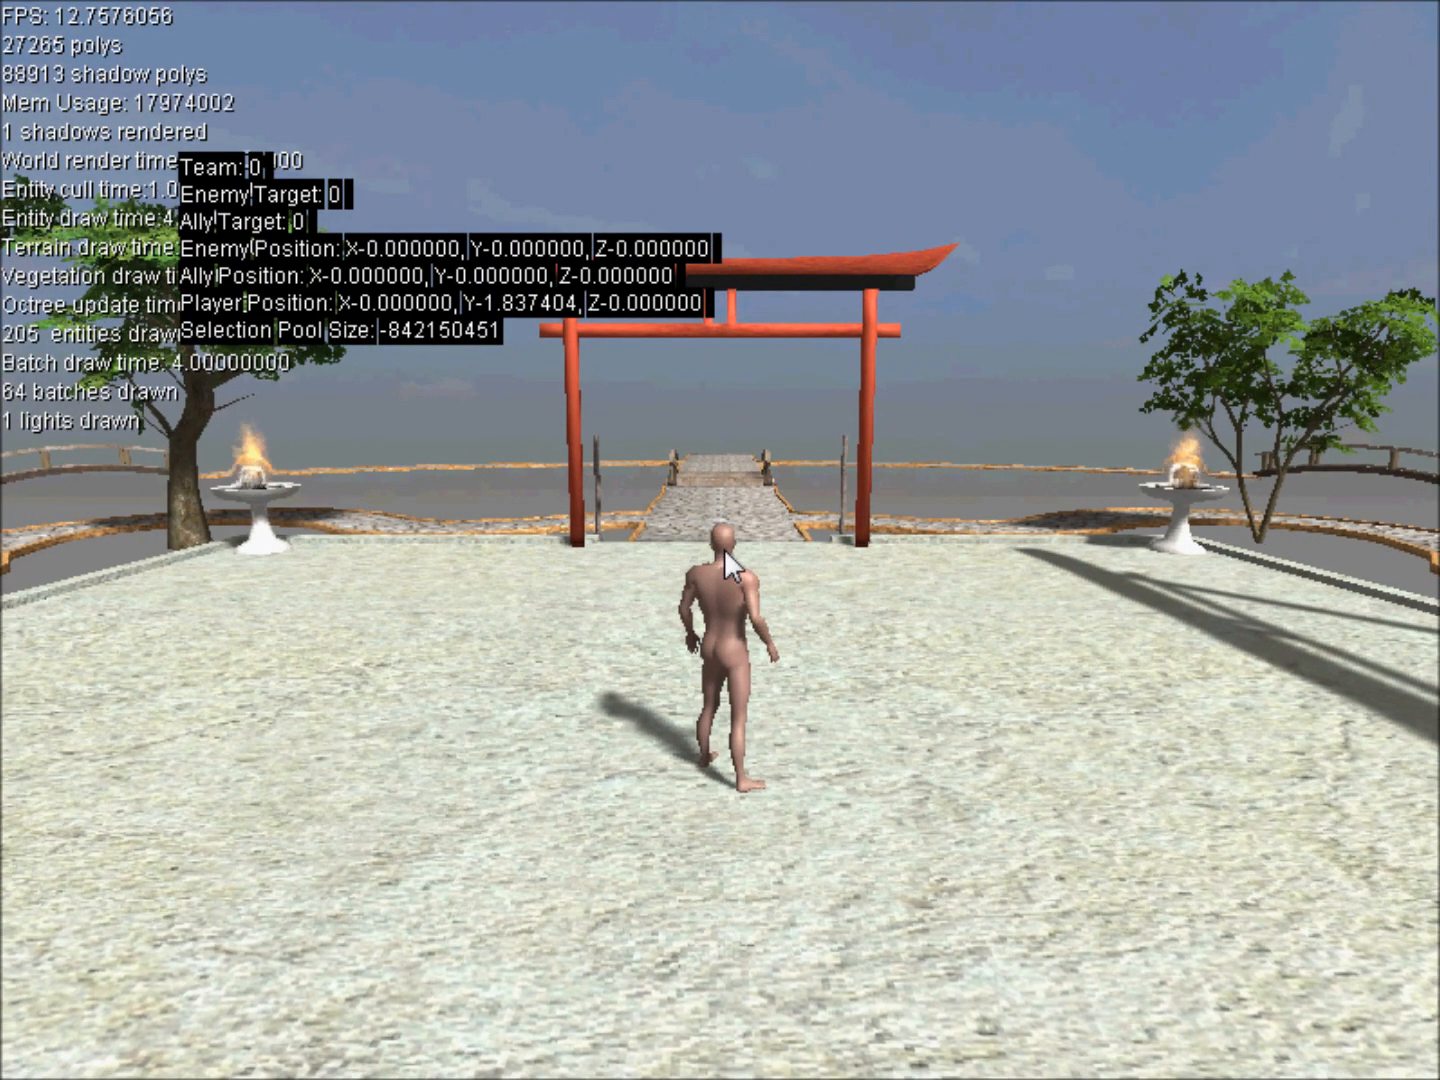
Bring the camera closer to the character and test its forward, backward and sideways movement.
scroll(770, 498, up, 4)
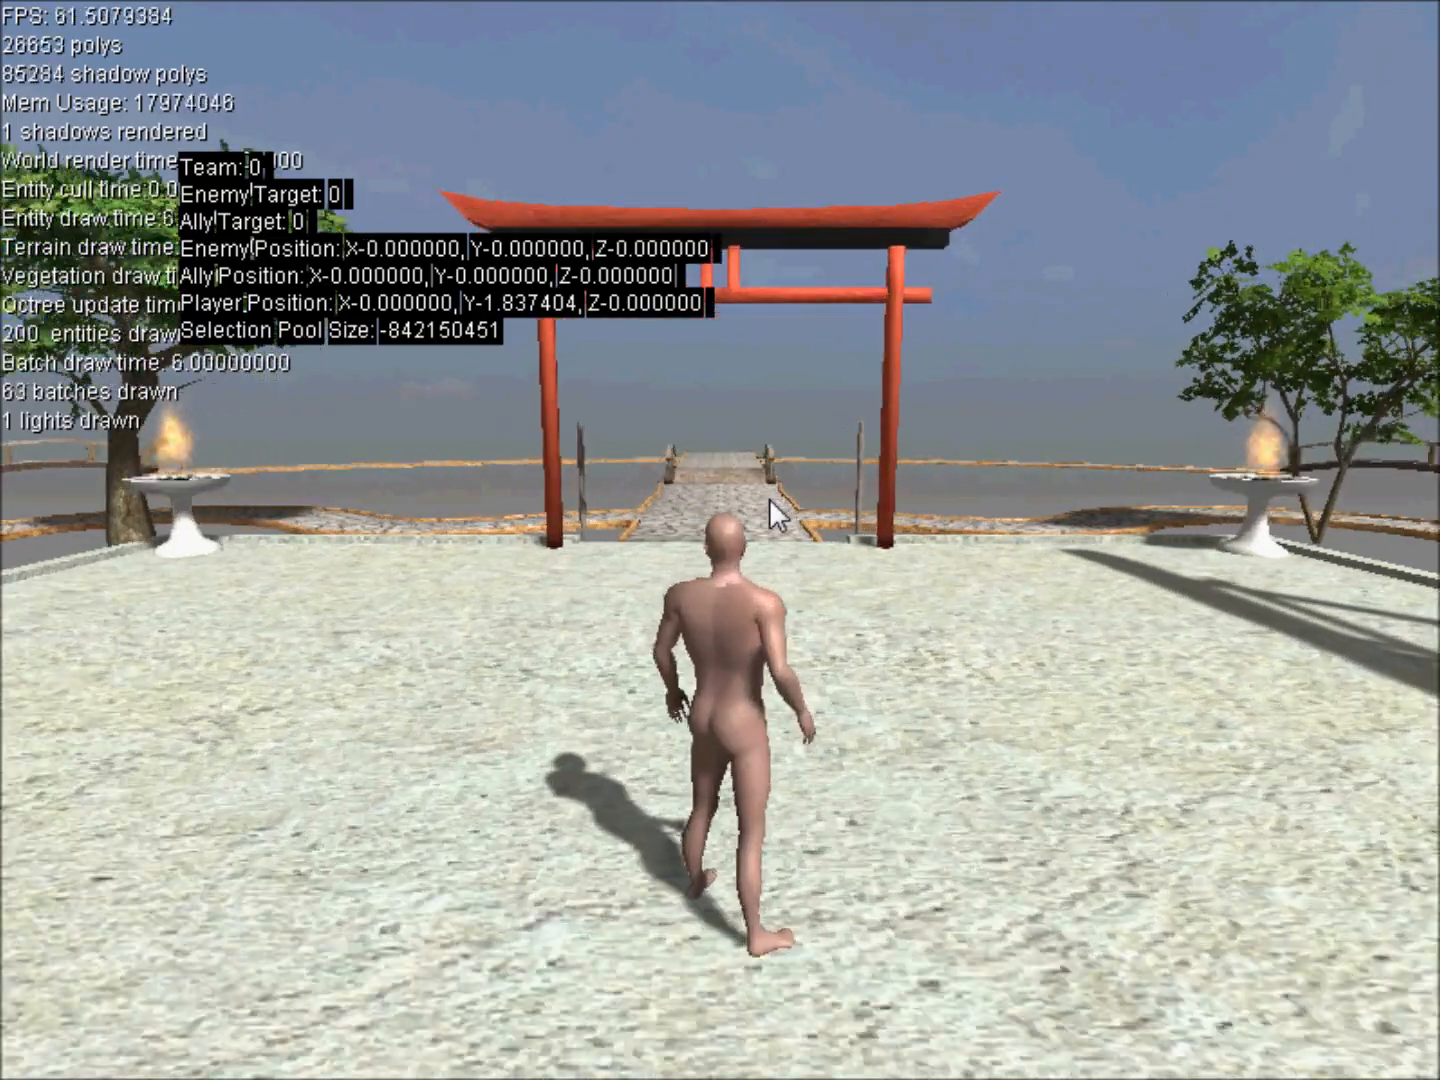
key(w)
key(s)
key(a)
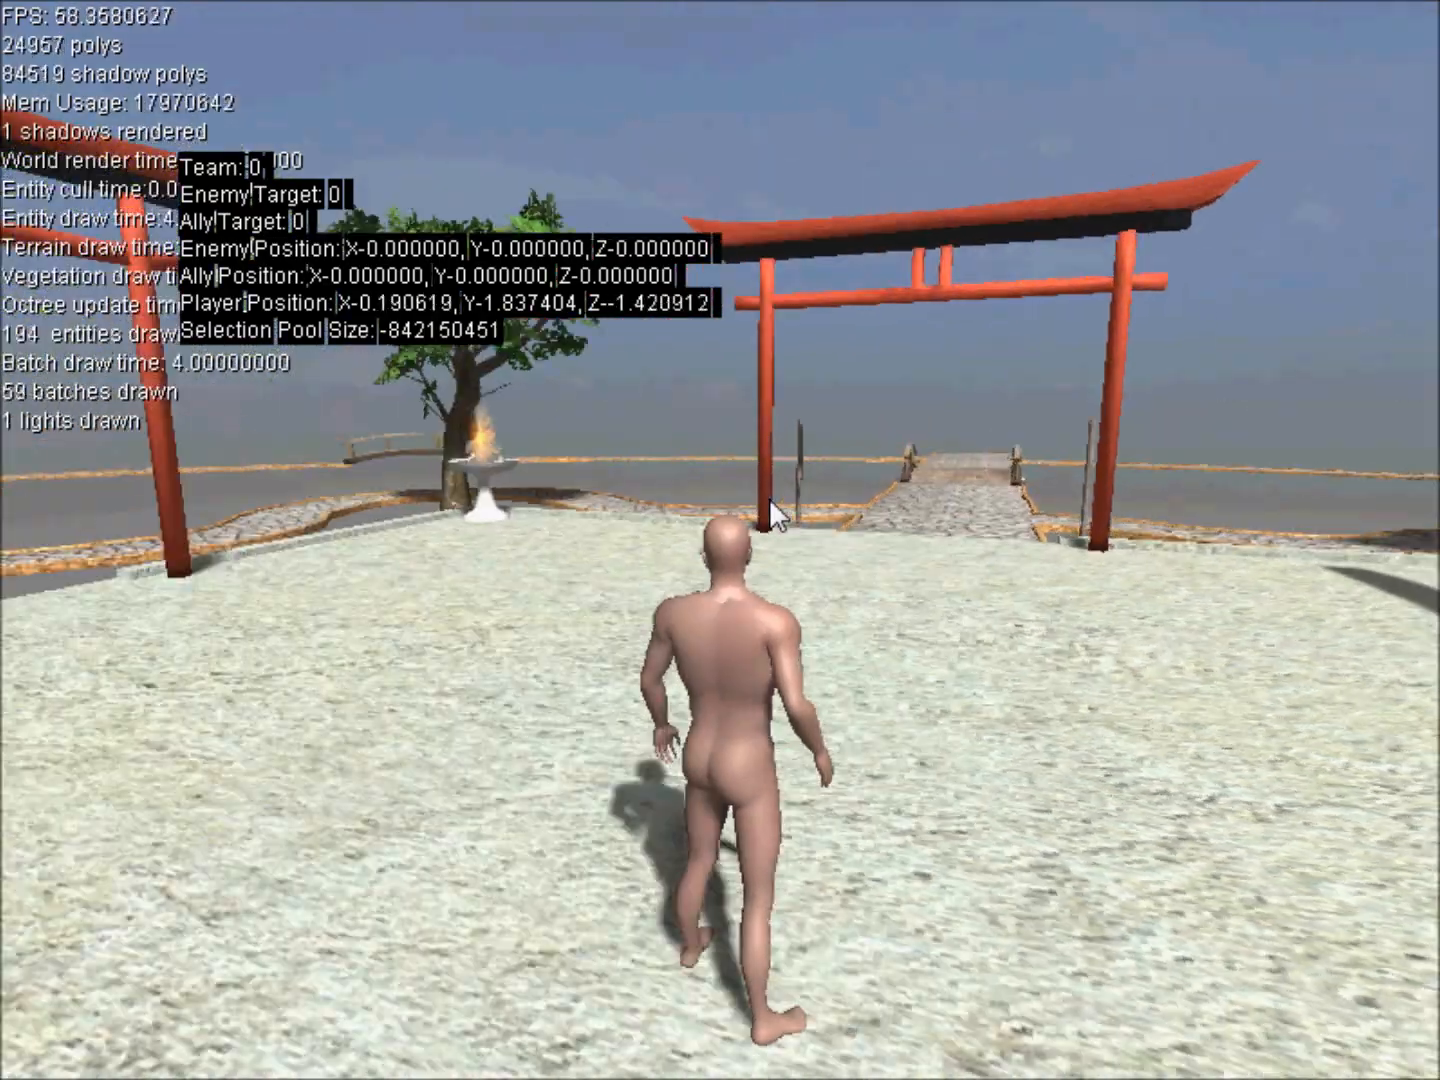
key(d)
key(w)
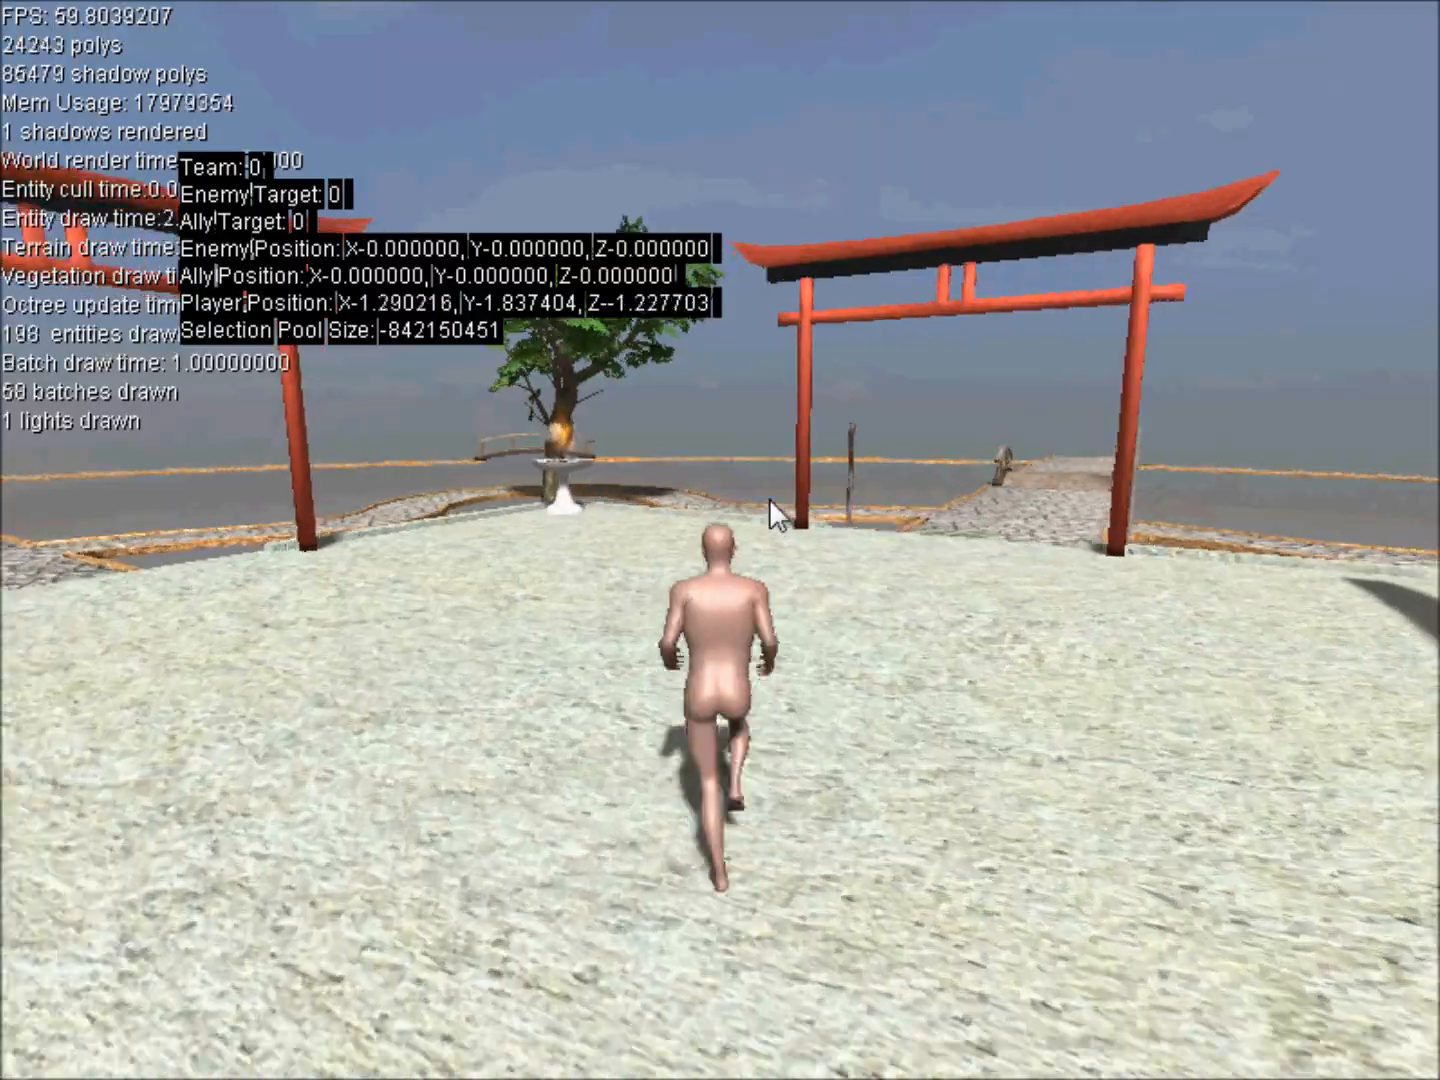
Test the character's leftward strafing while it moves around the courtyard.
key(a)
key(a)
key(a)
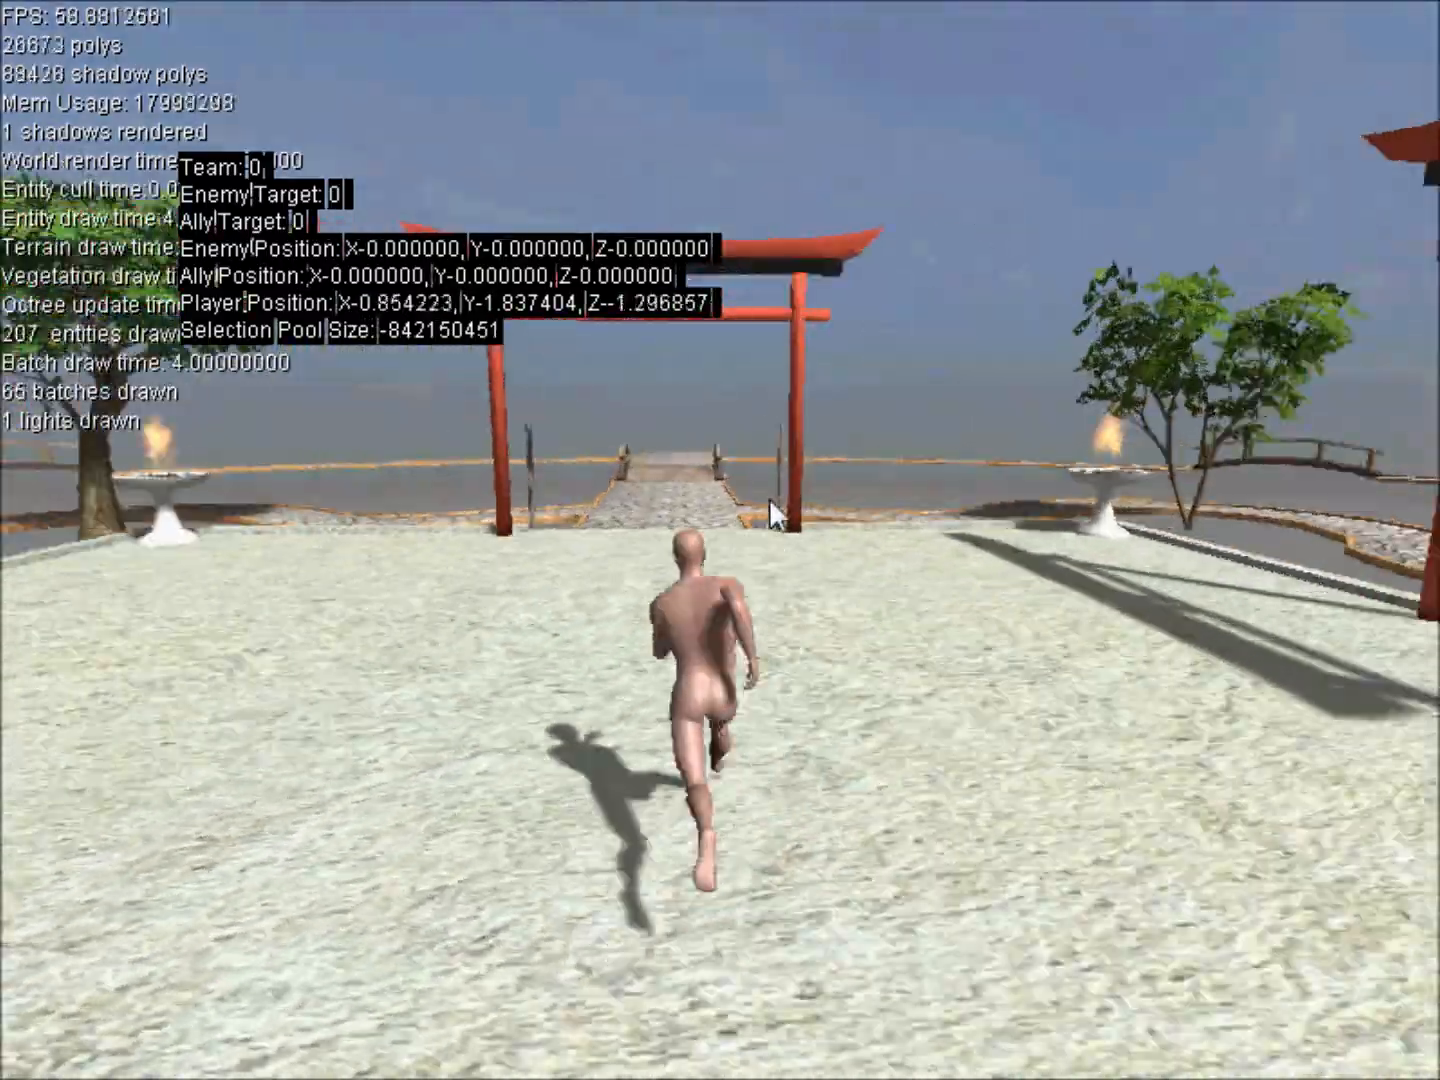
key(a)
key(a)
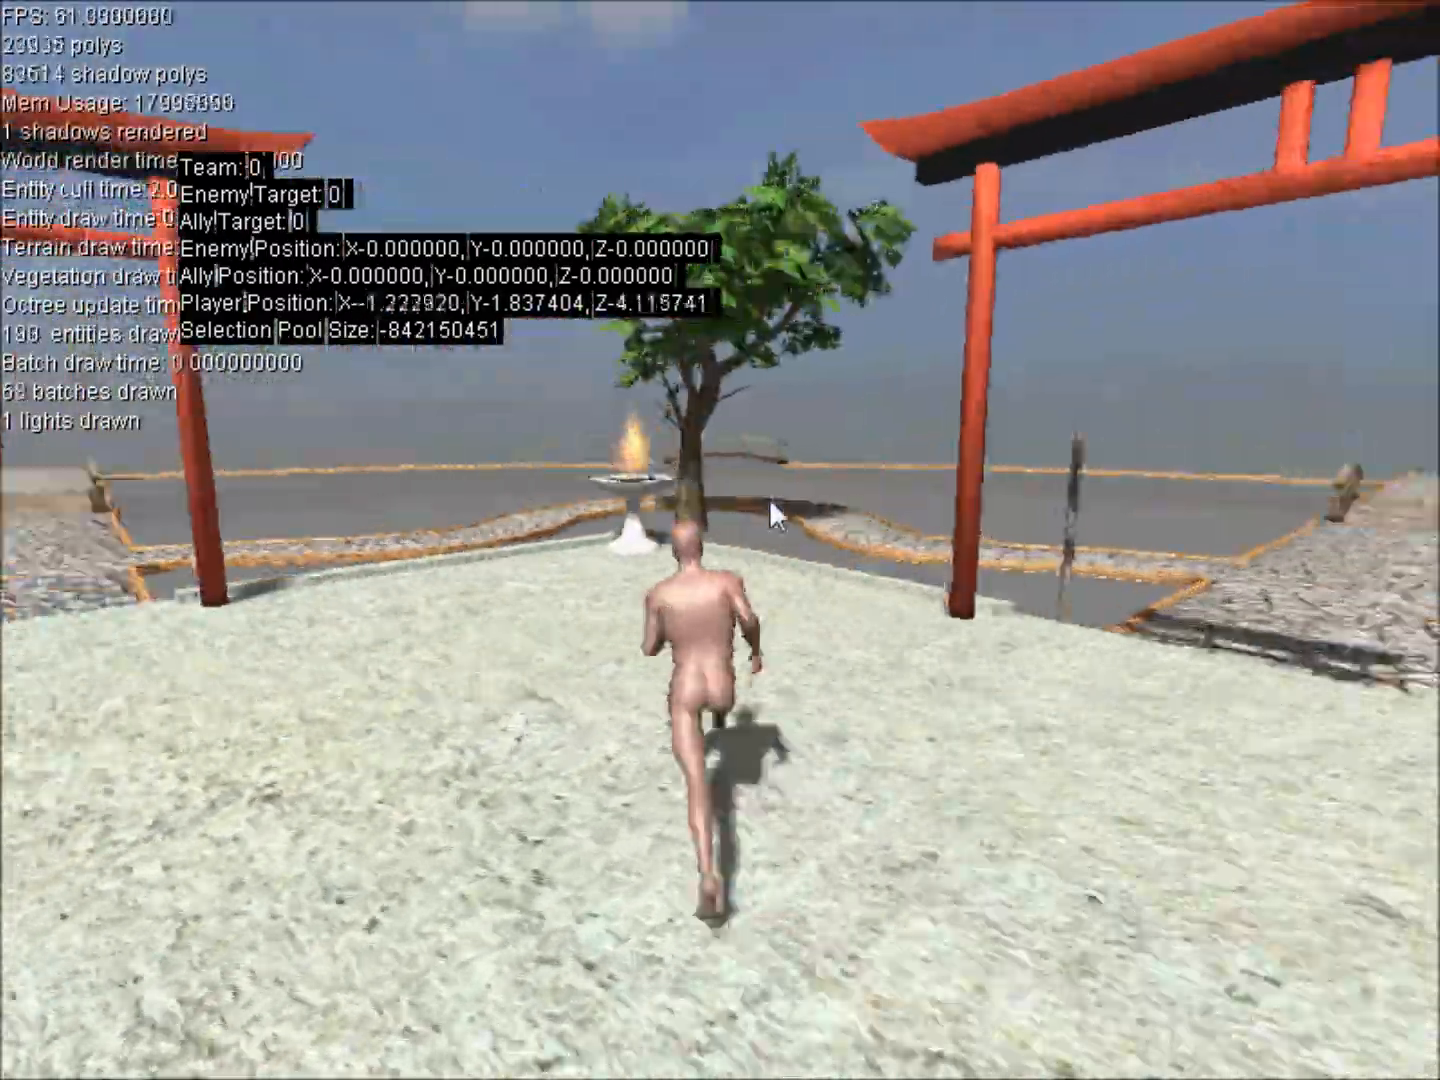
key(a)
key(a)
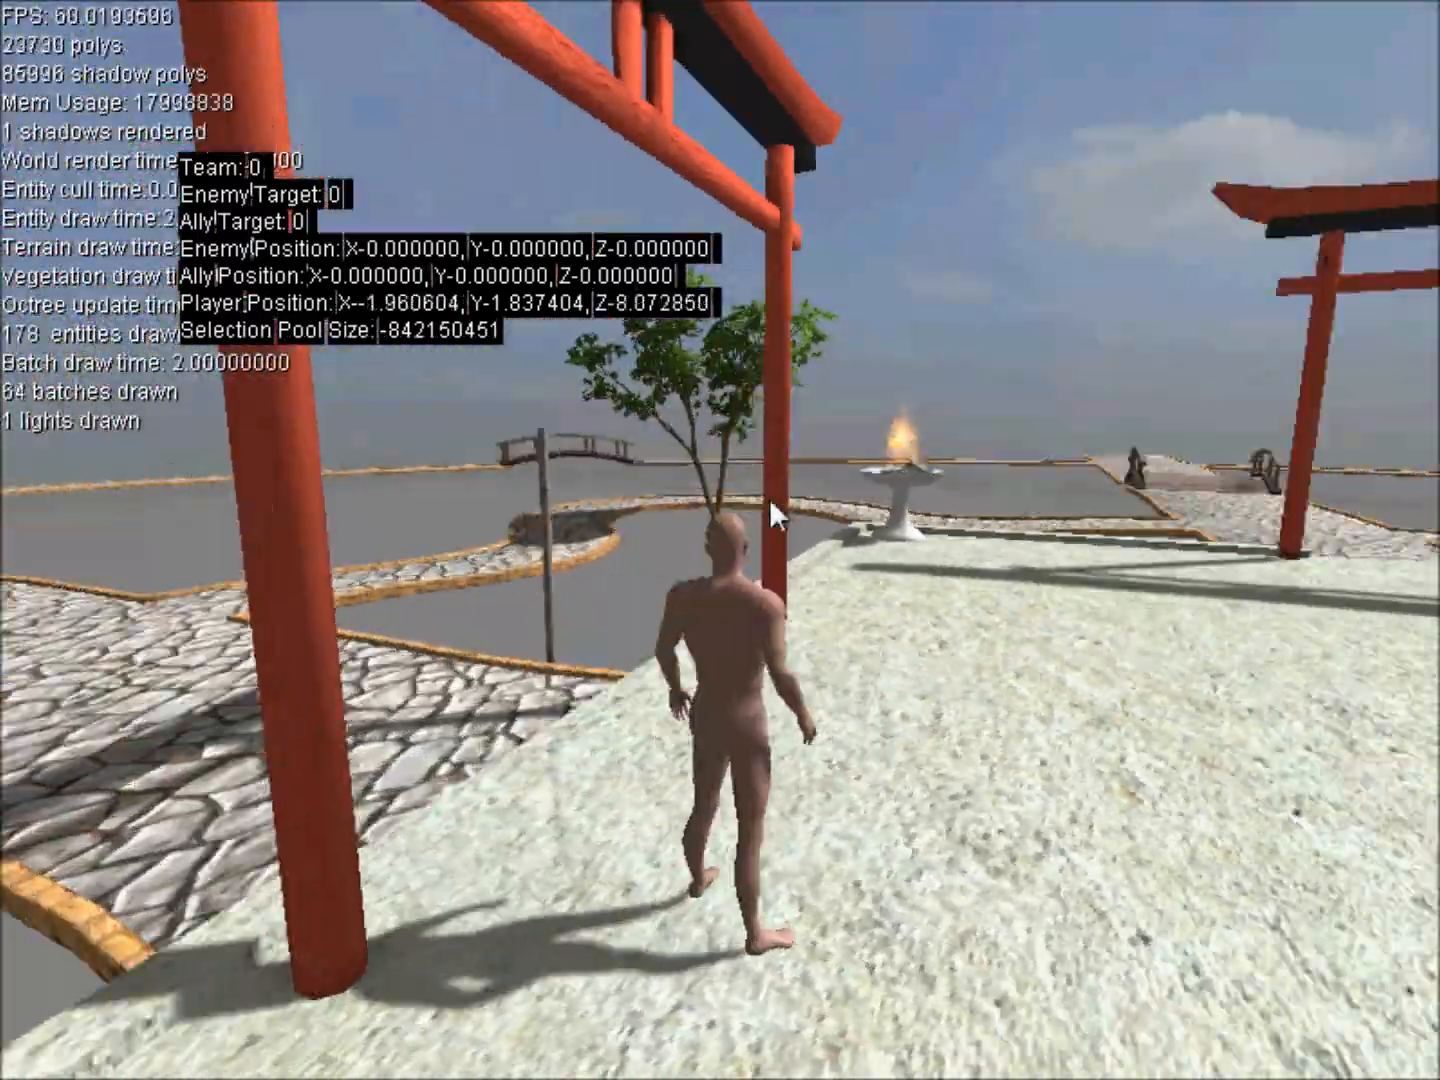
Run the character forward around the courtyard while turning to examine how the base and torso bones rotate.
key(w)
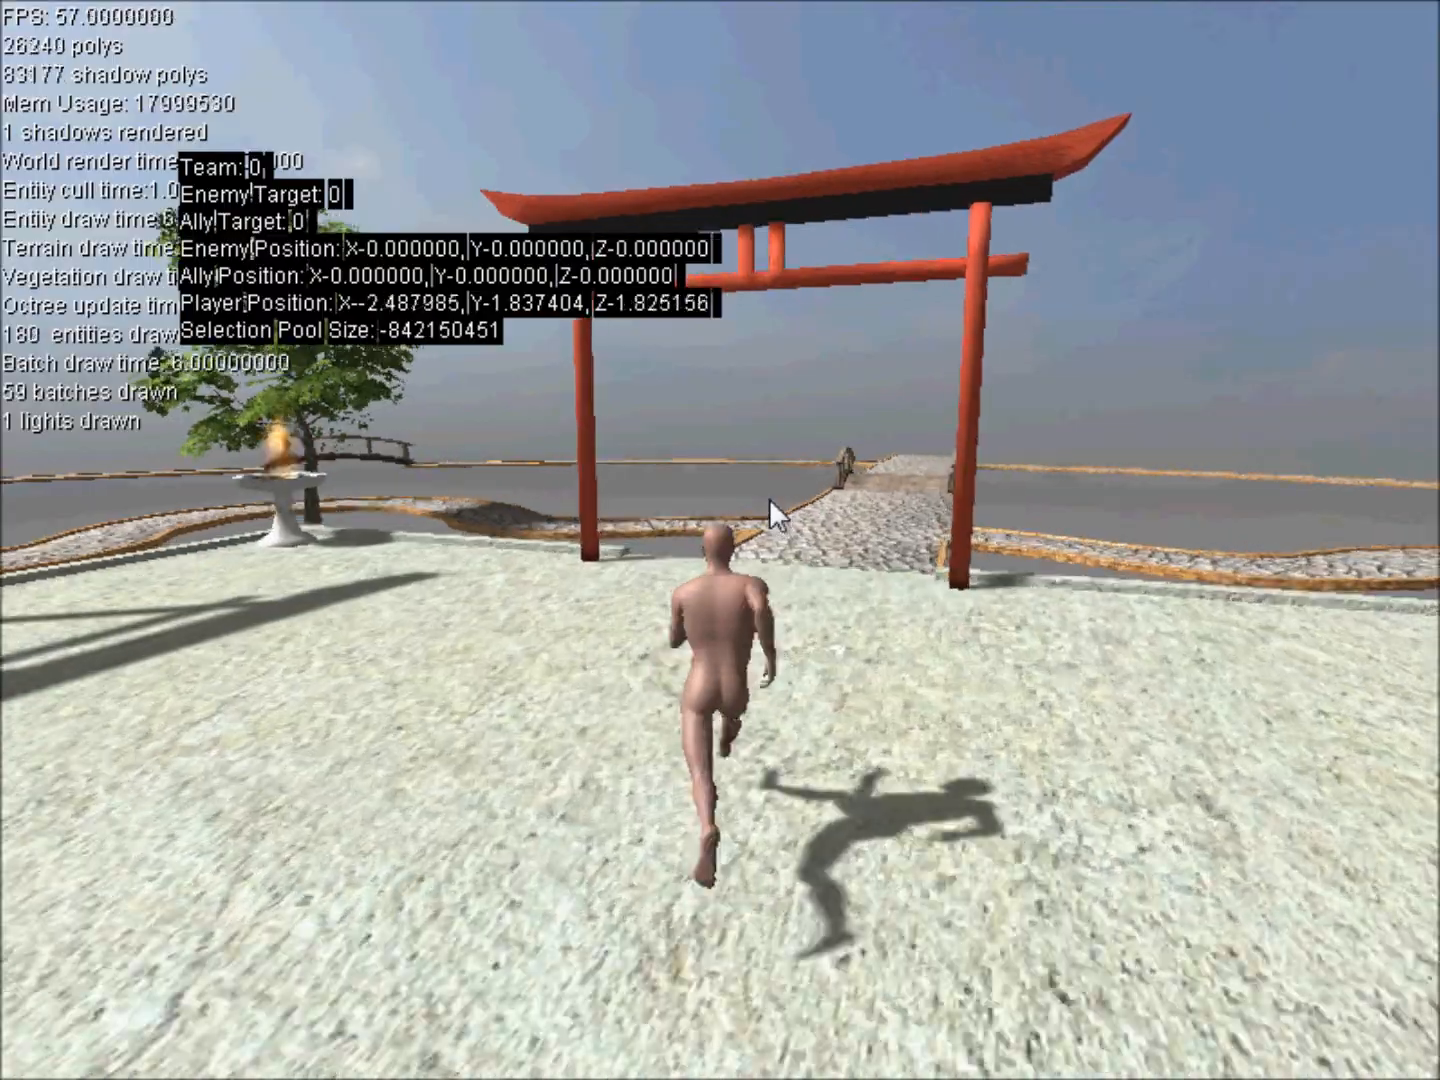
key(w)
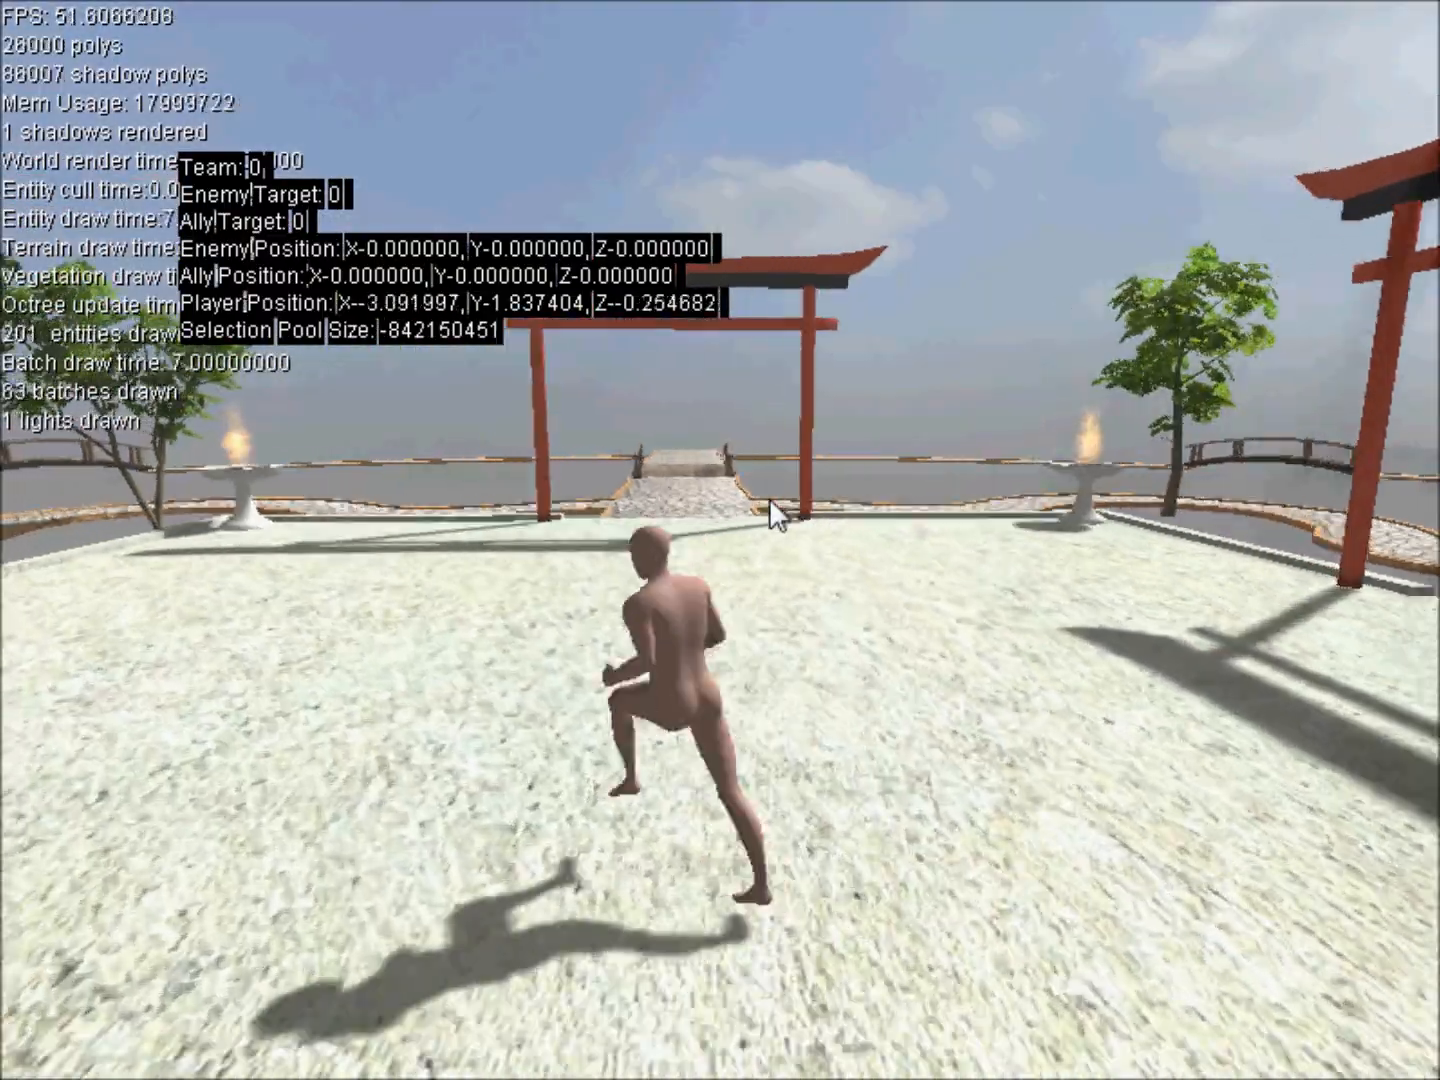
key(w)
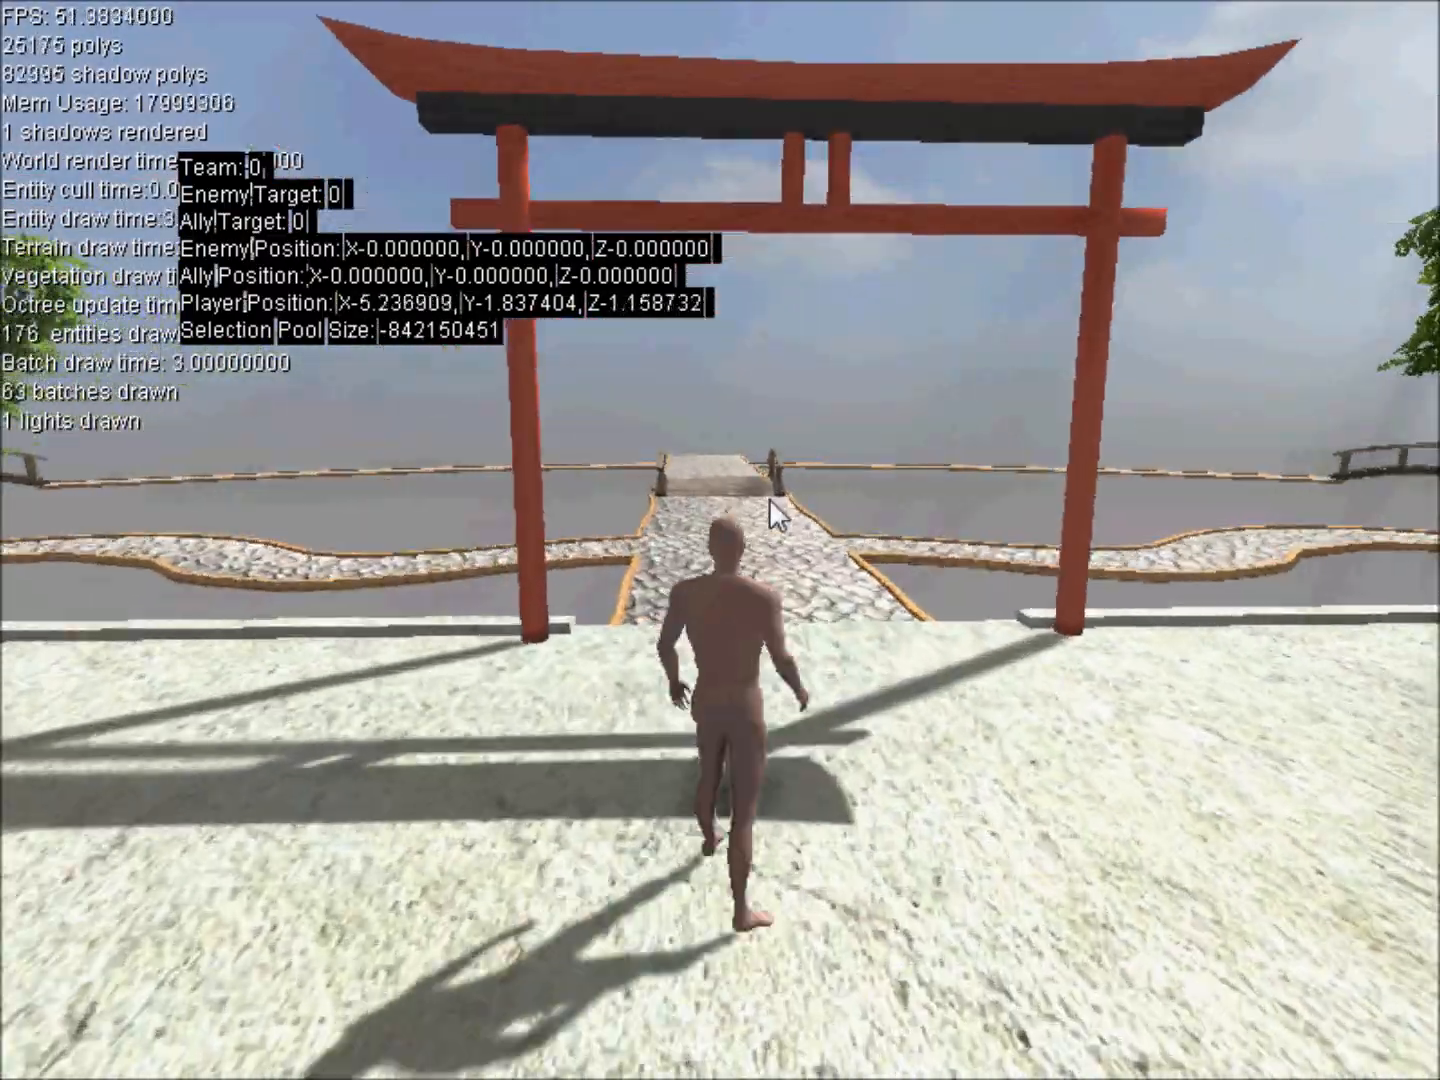
key(w)
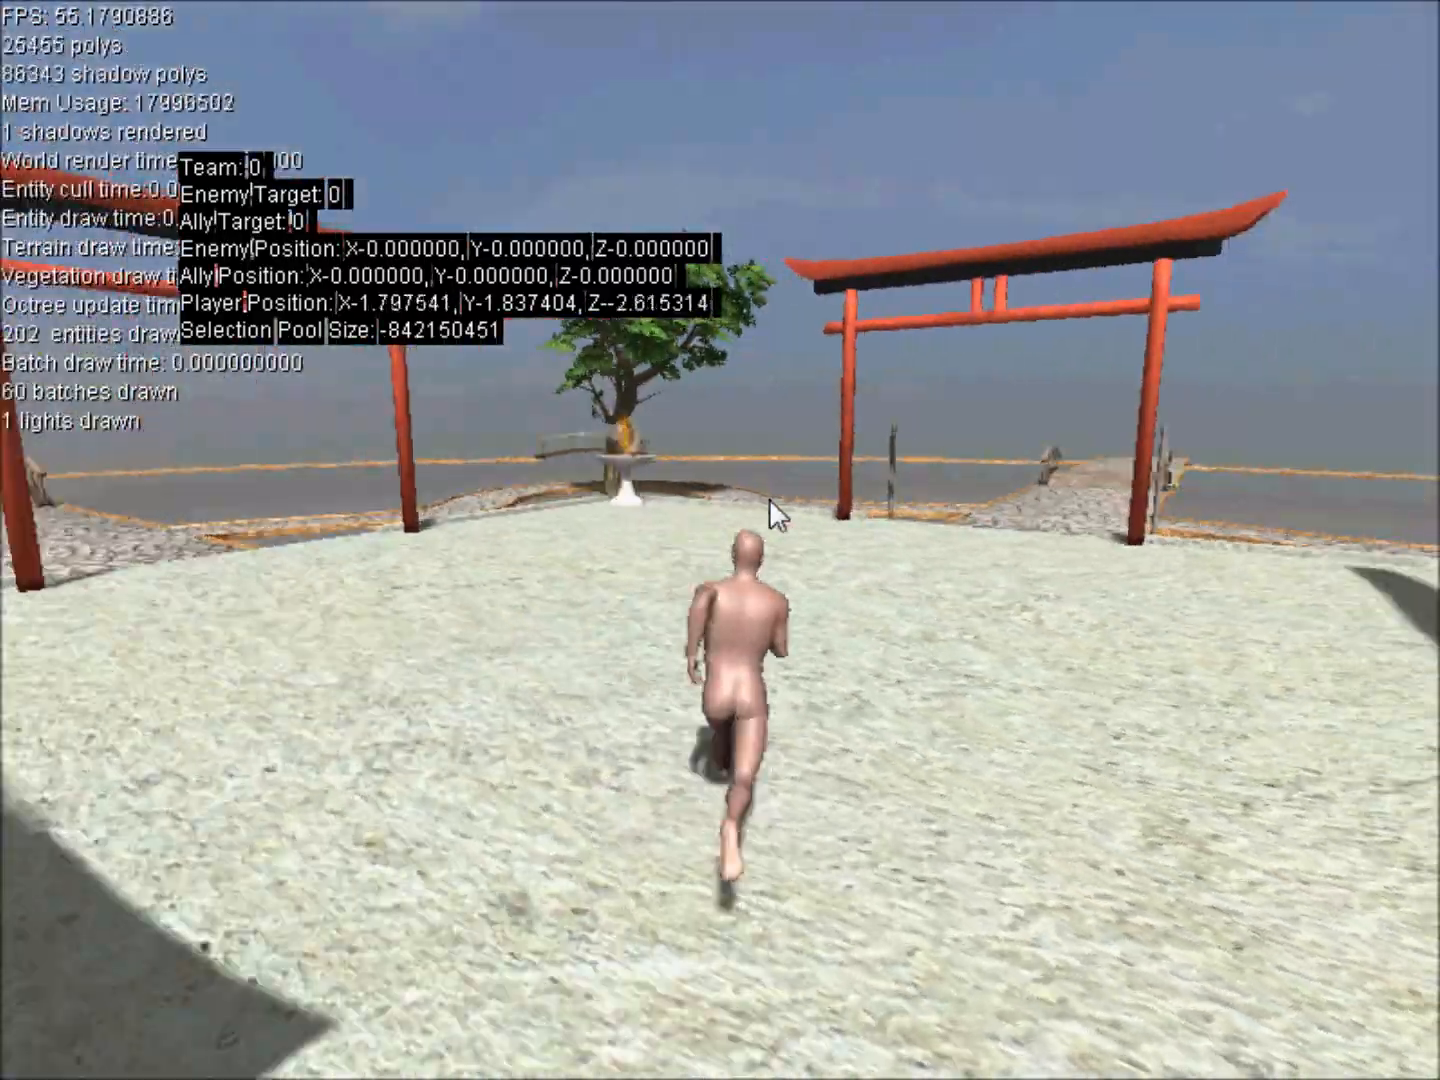
key(w)
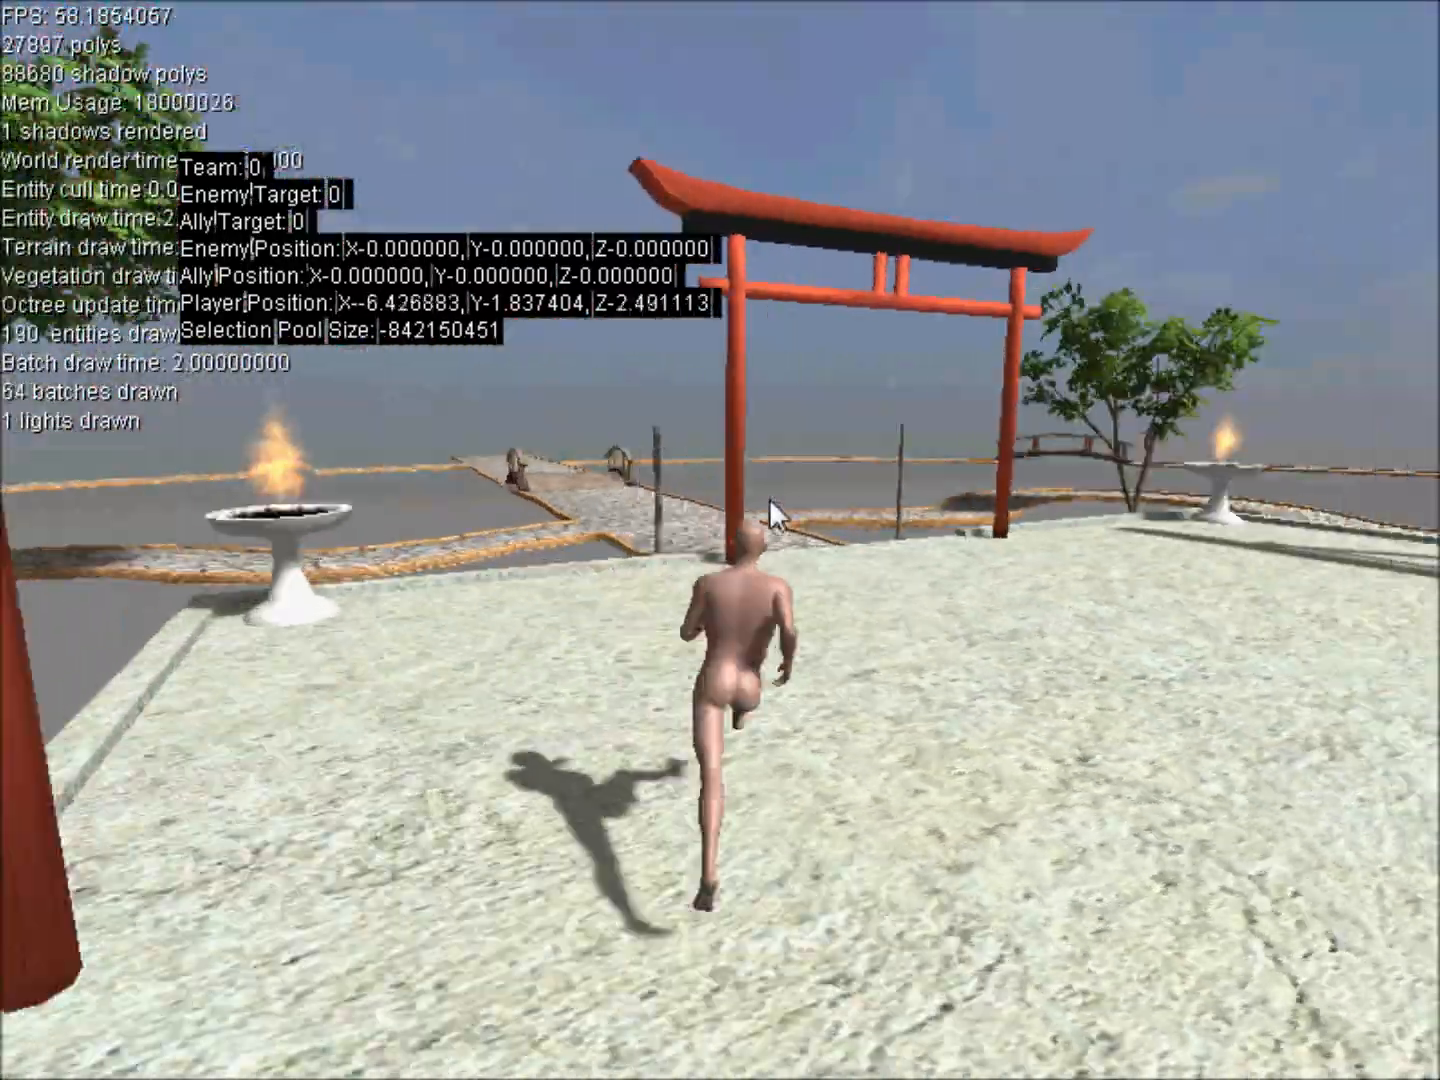
key(w)
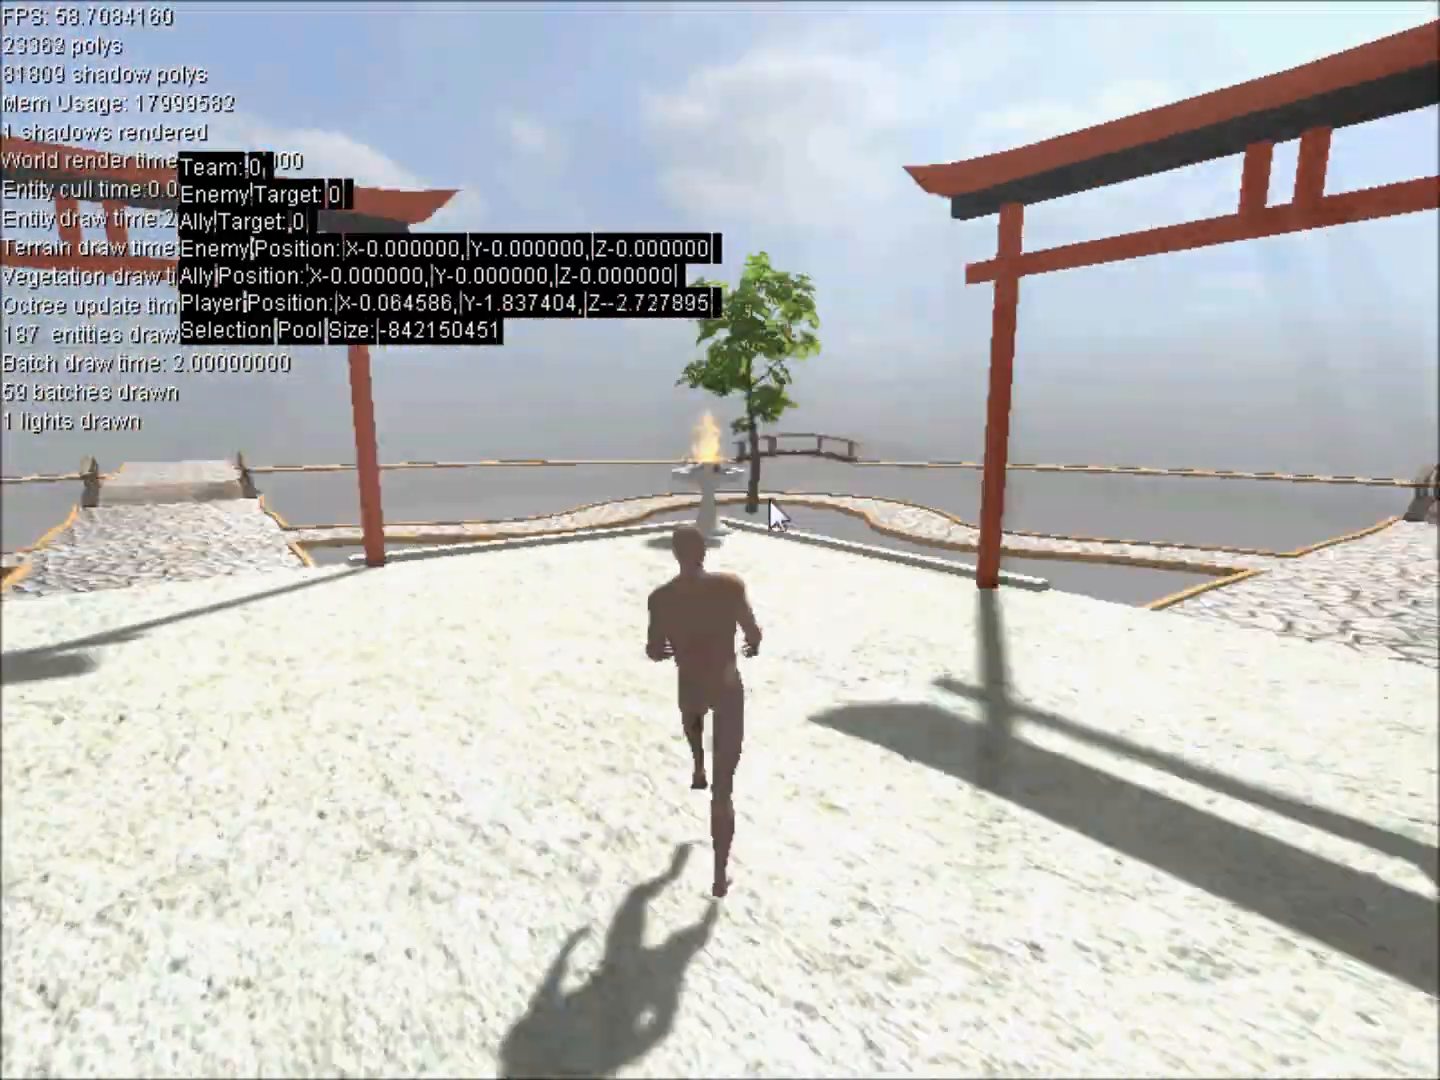
key(w)
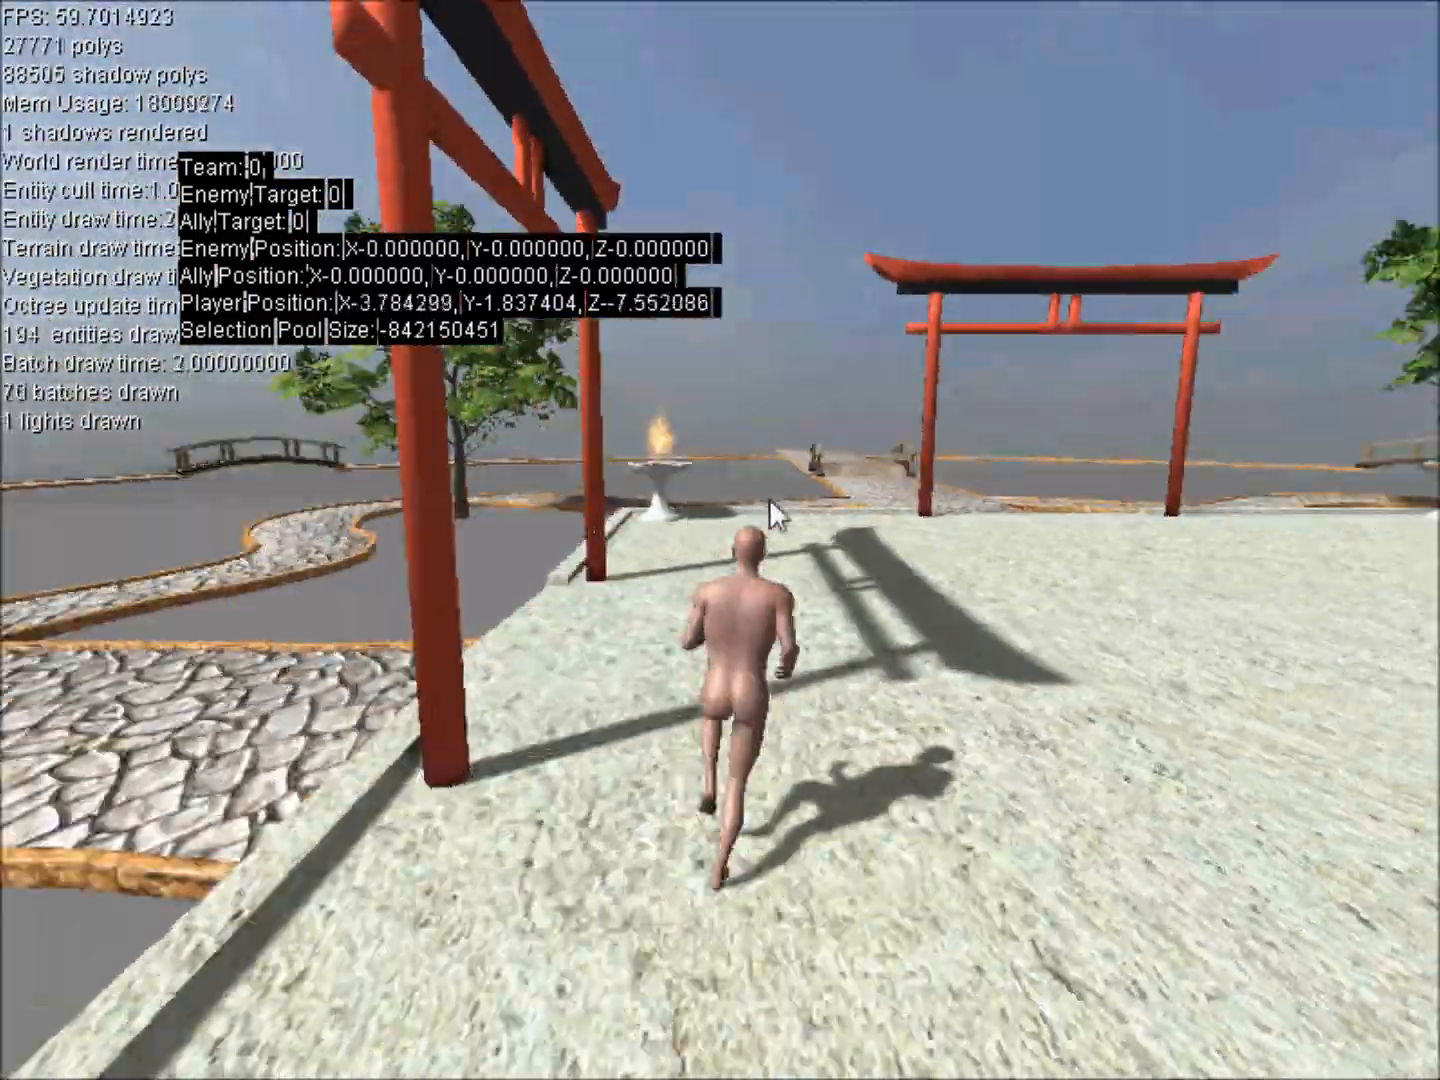
key(w)
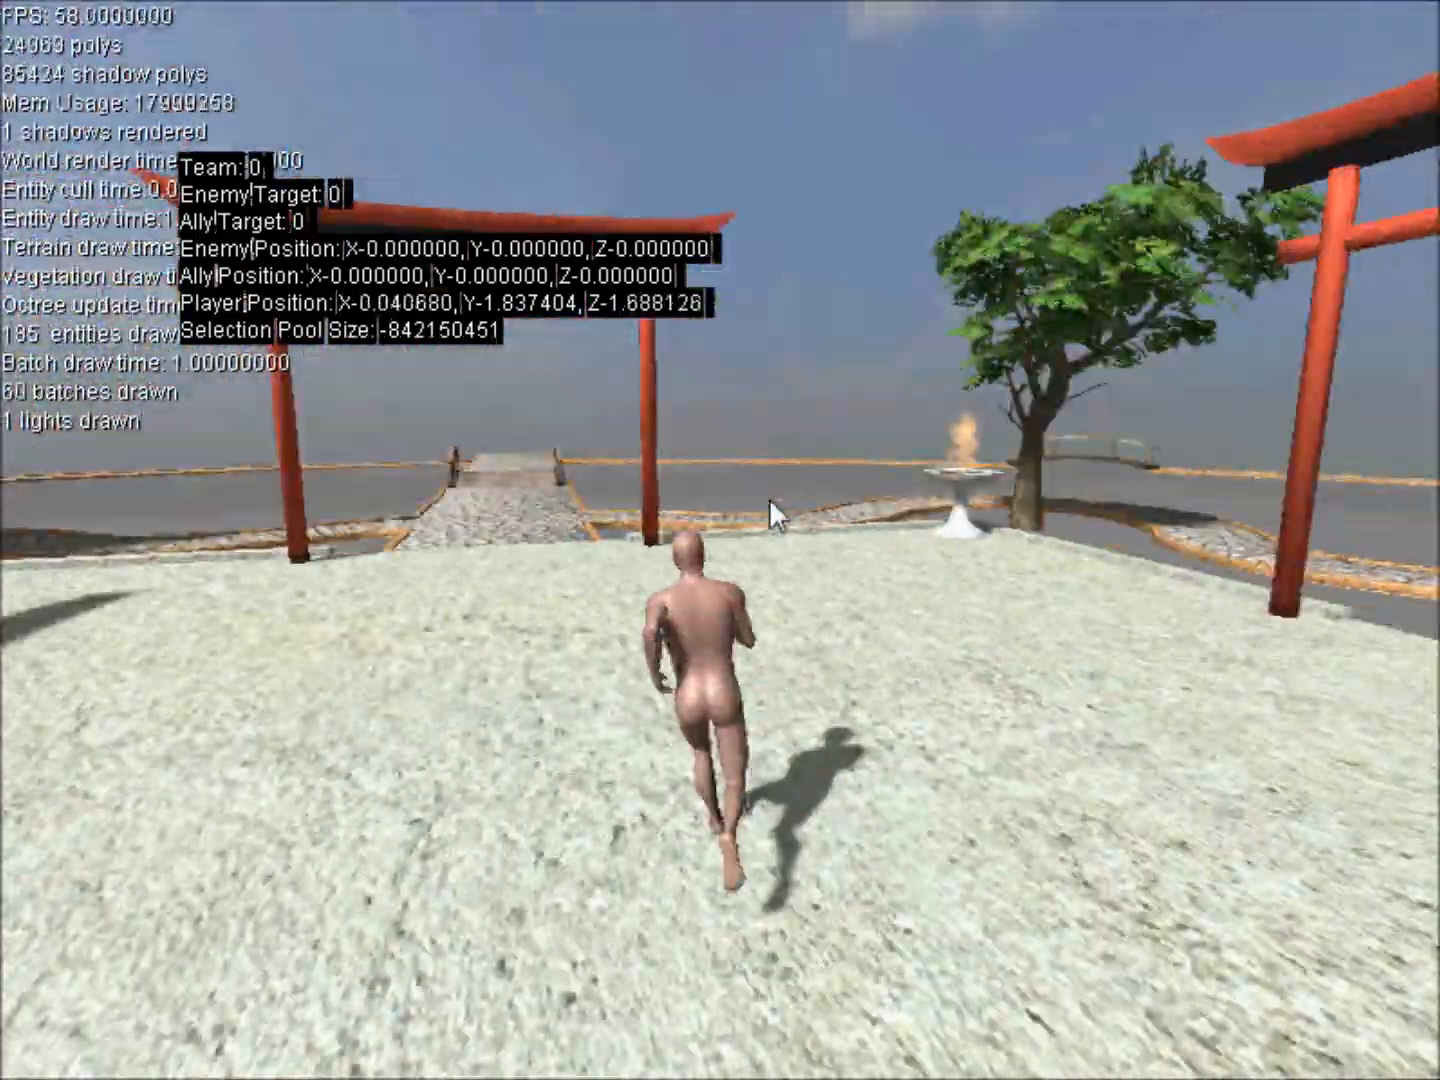
key(w)
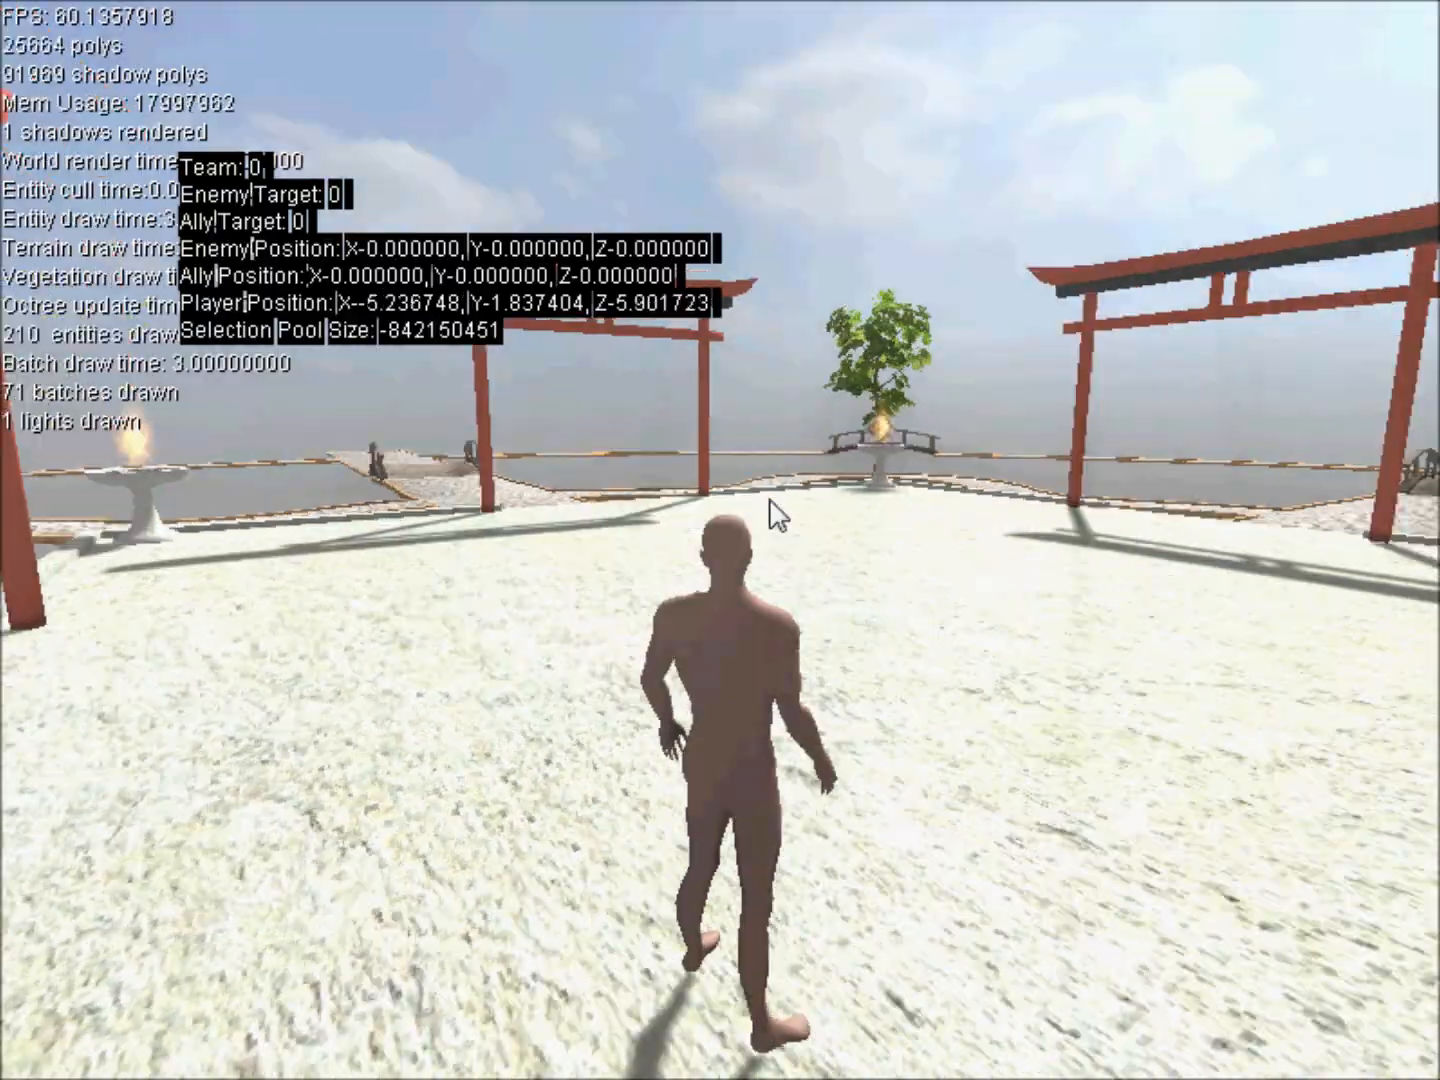
key(w)
key(w)
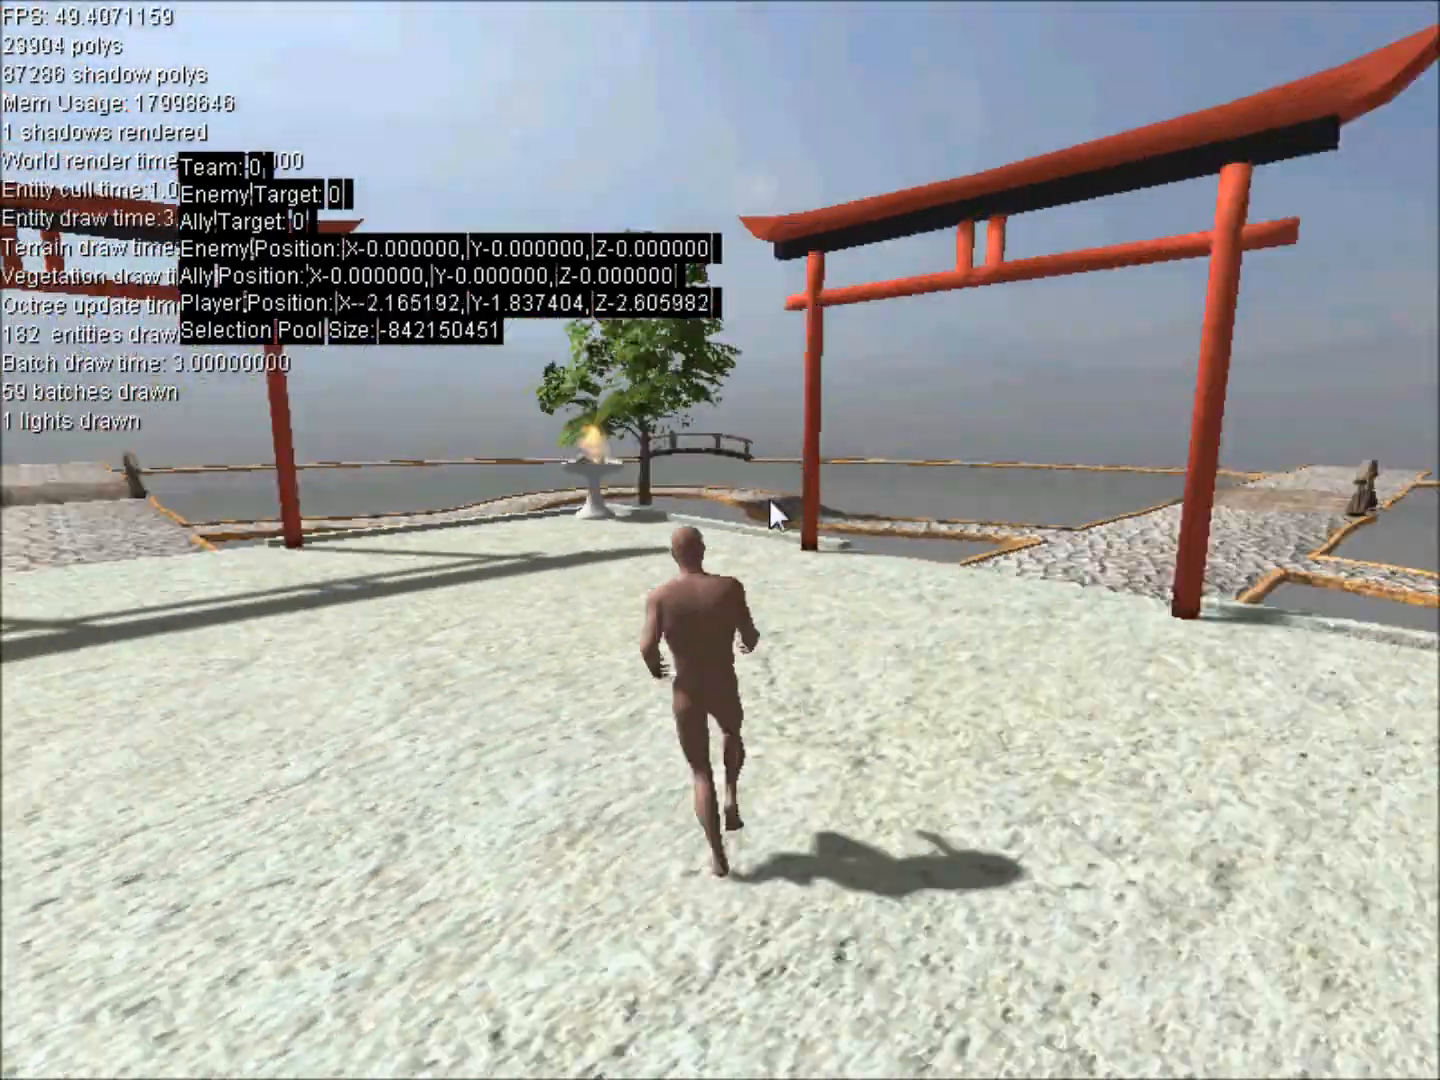
key(w)
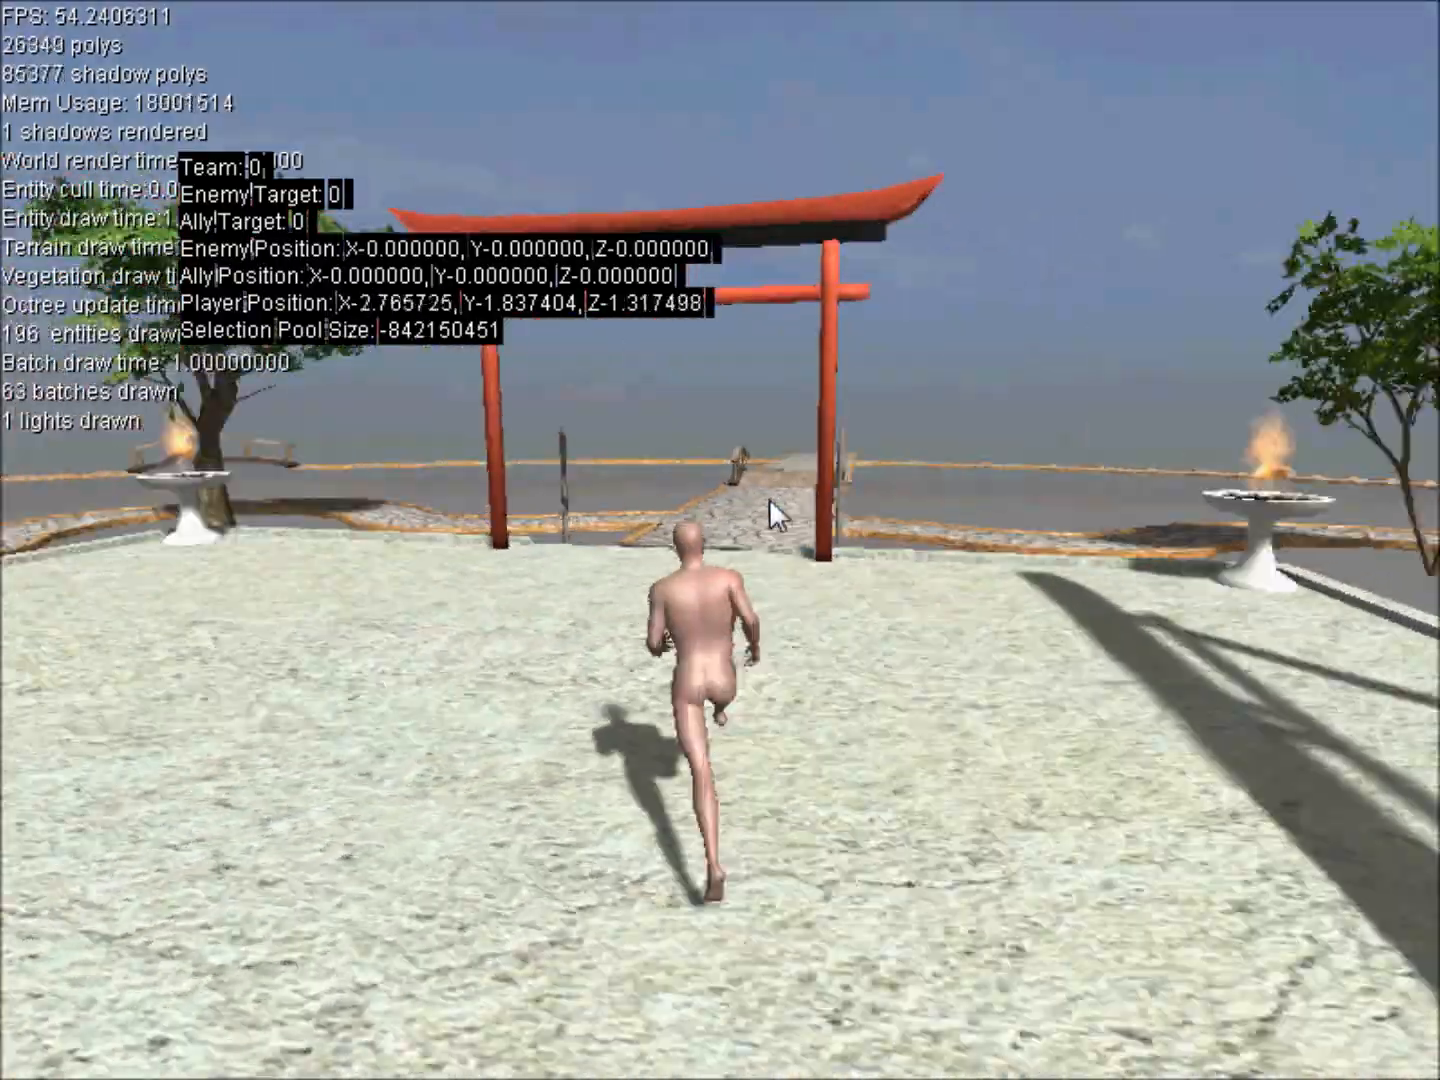
key(w)
key(w)
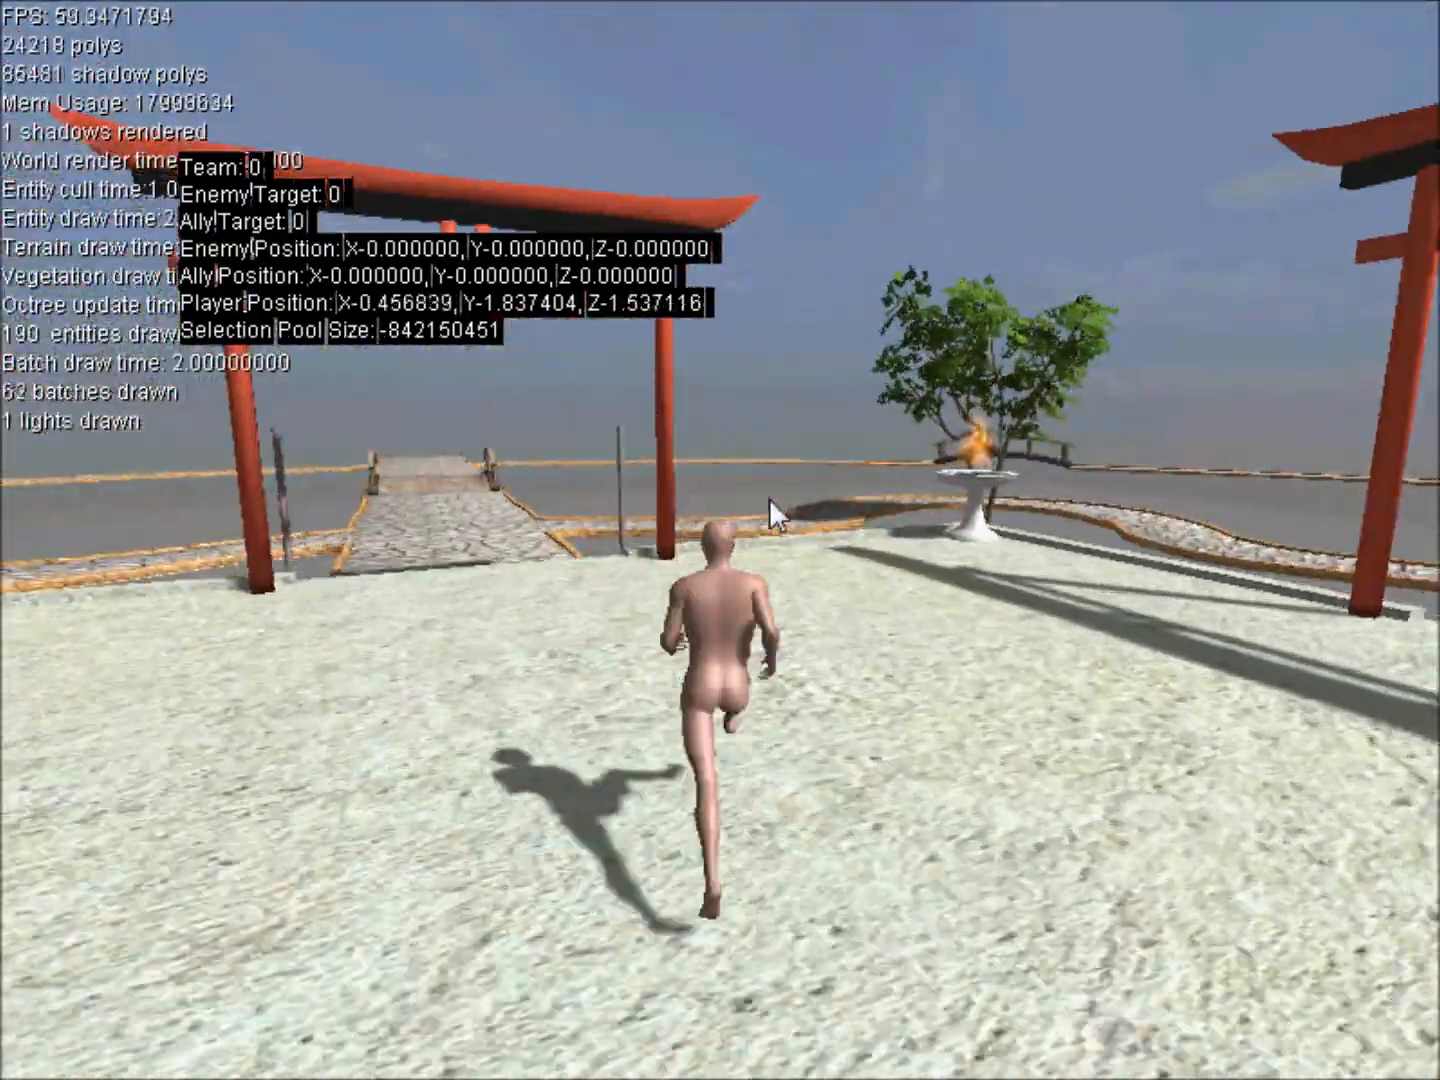
key(w)
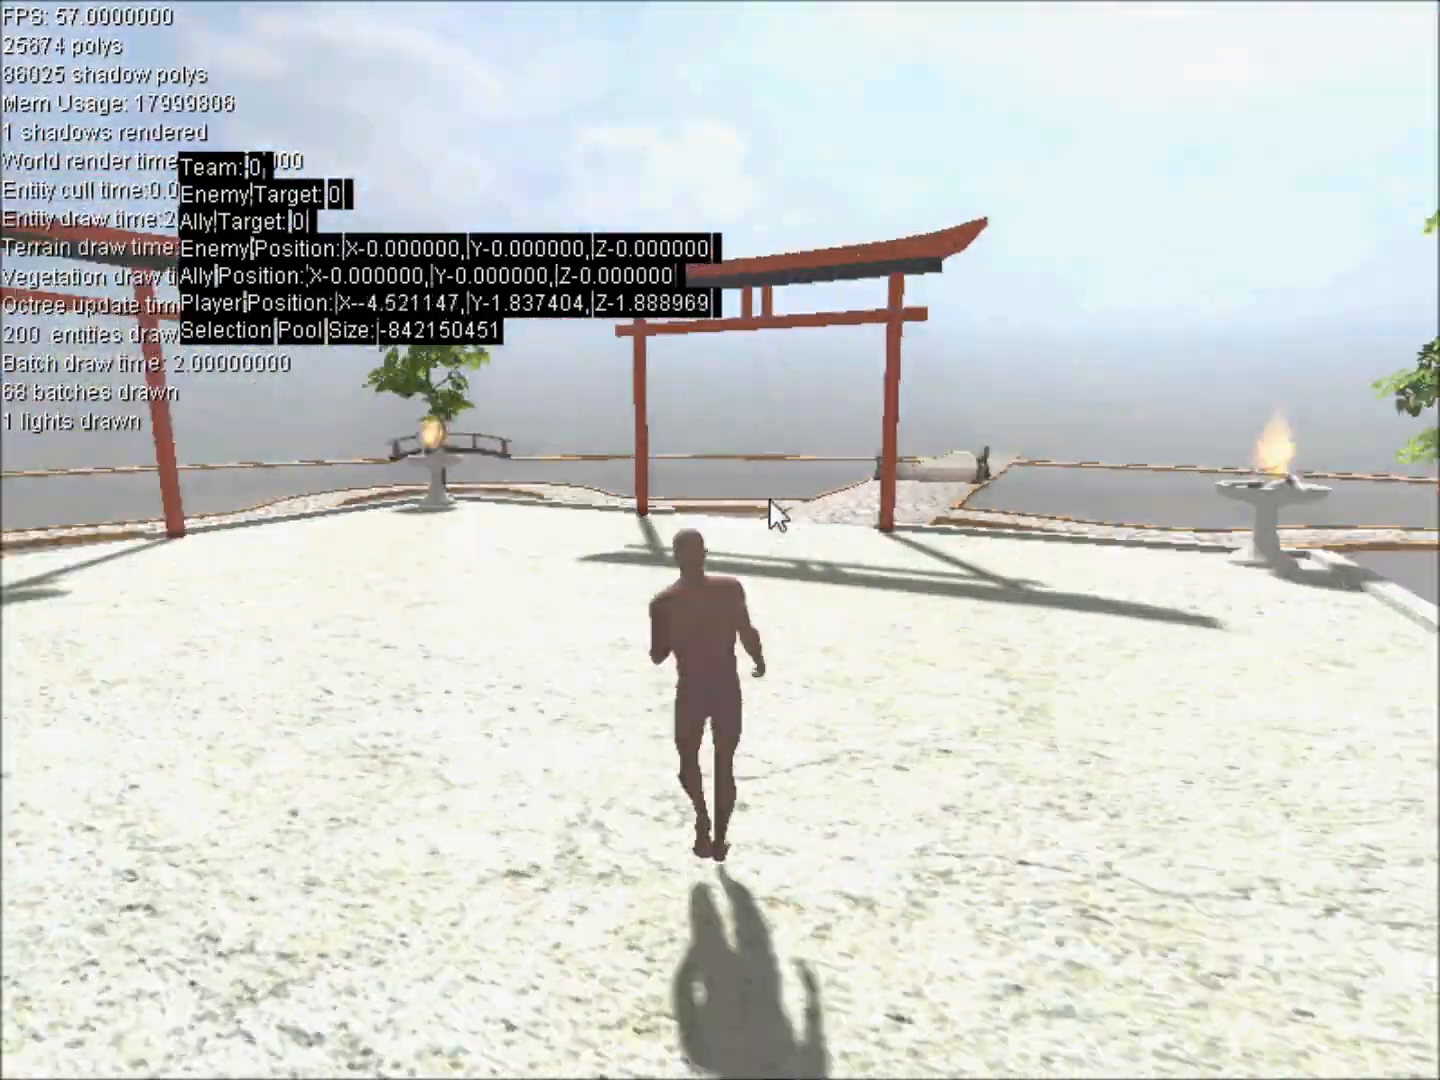
key(w)
key(w)
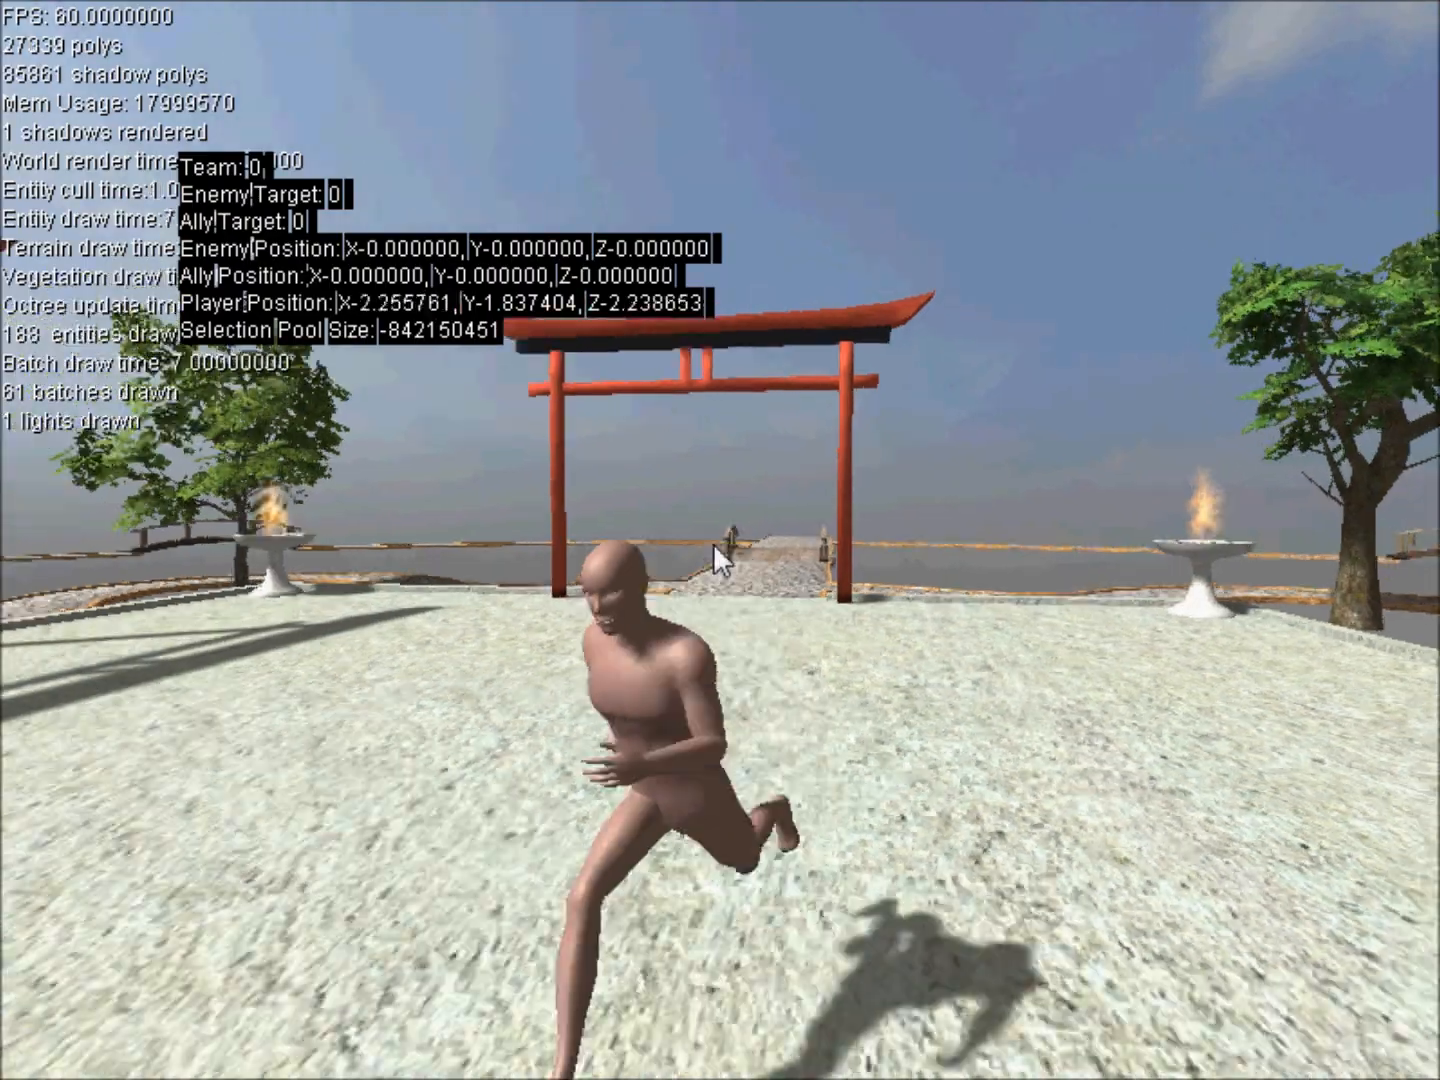
Move the character forward across the courtyard once more to check its turning and its return to standing.
key(w)
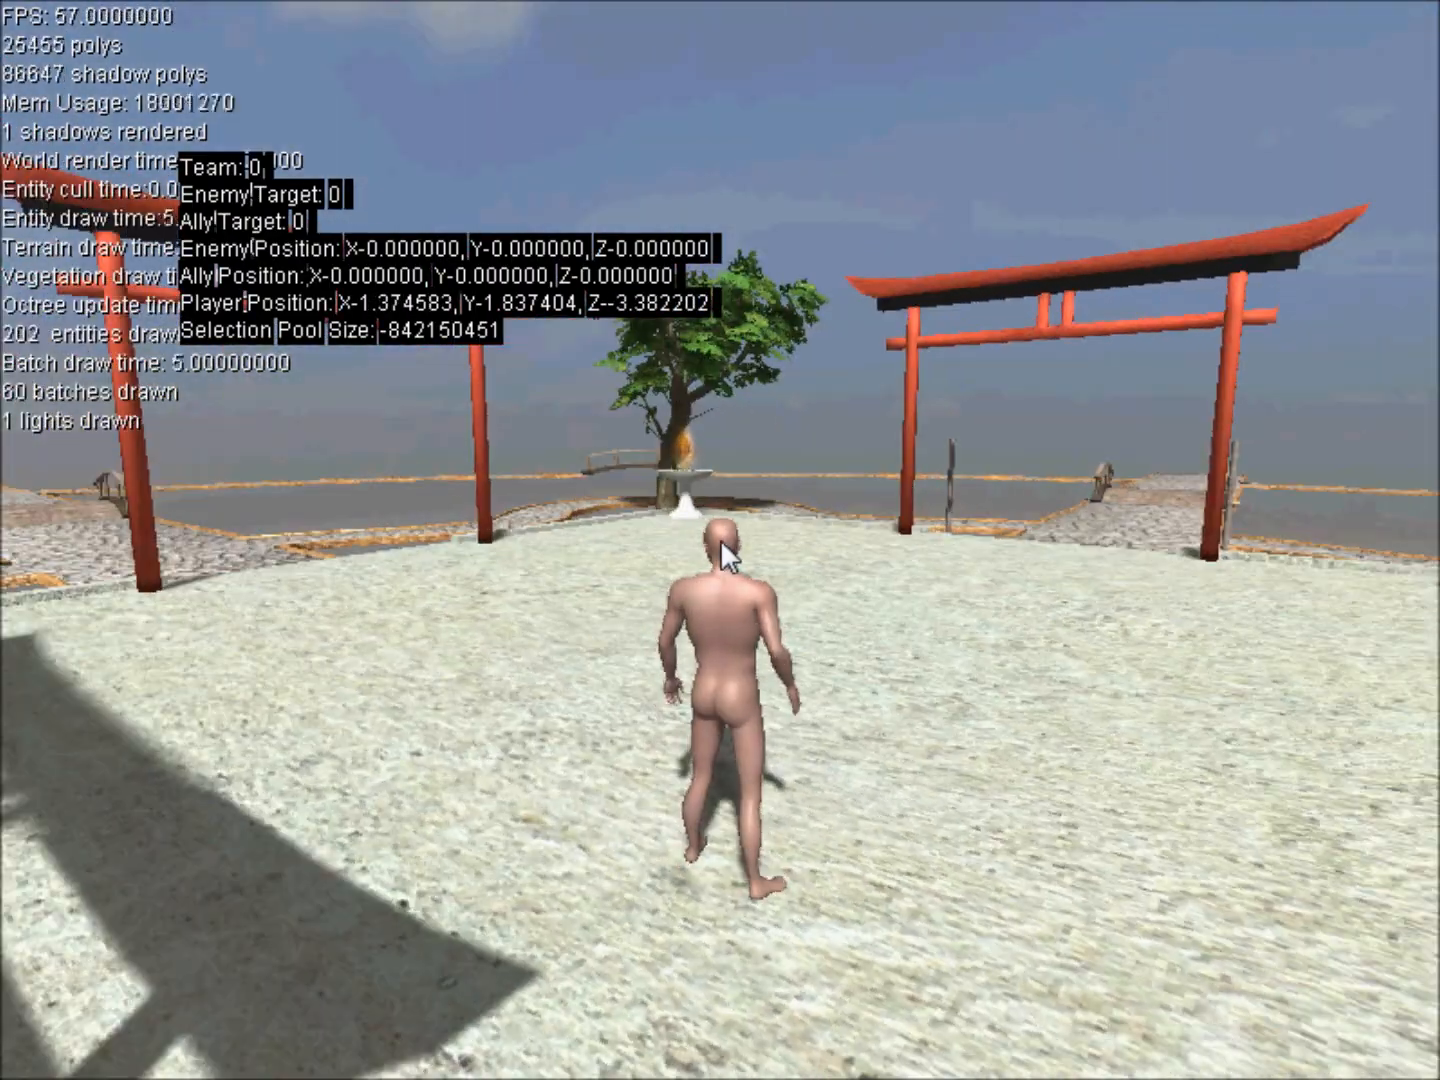
key(w)
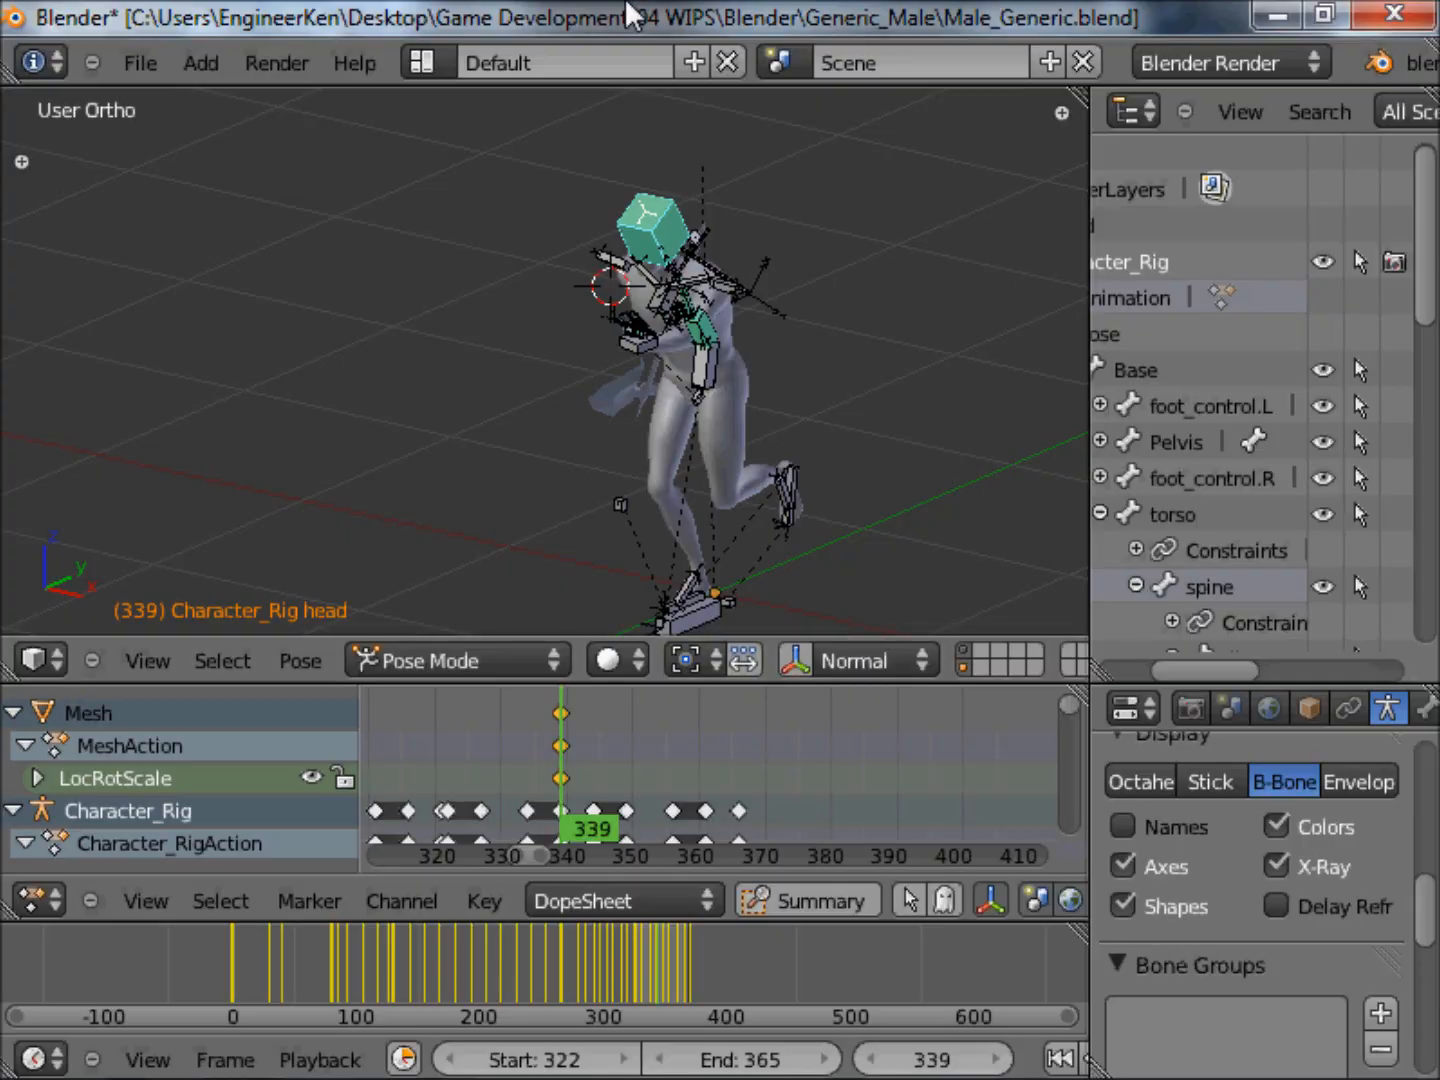
In Blender, delete the bladed weapon mesh held in the character's right hand.
middle_drag(692, 515, 894, 295)
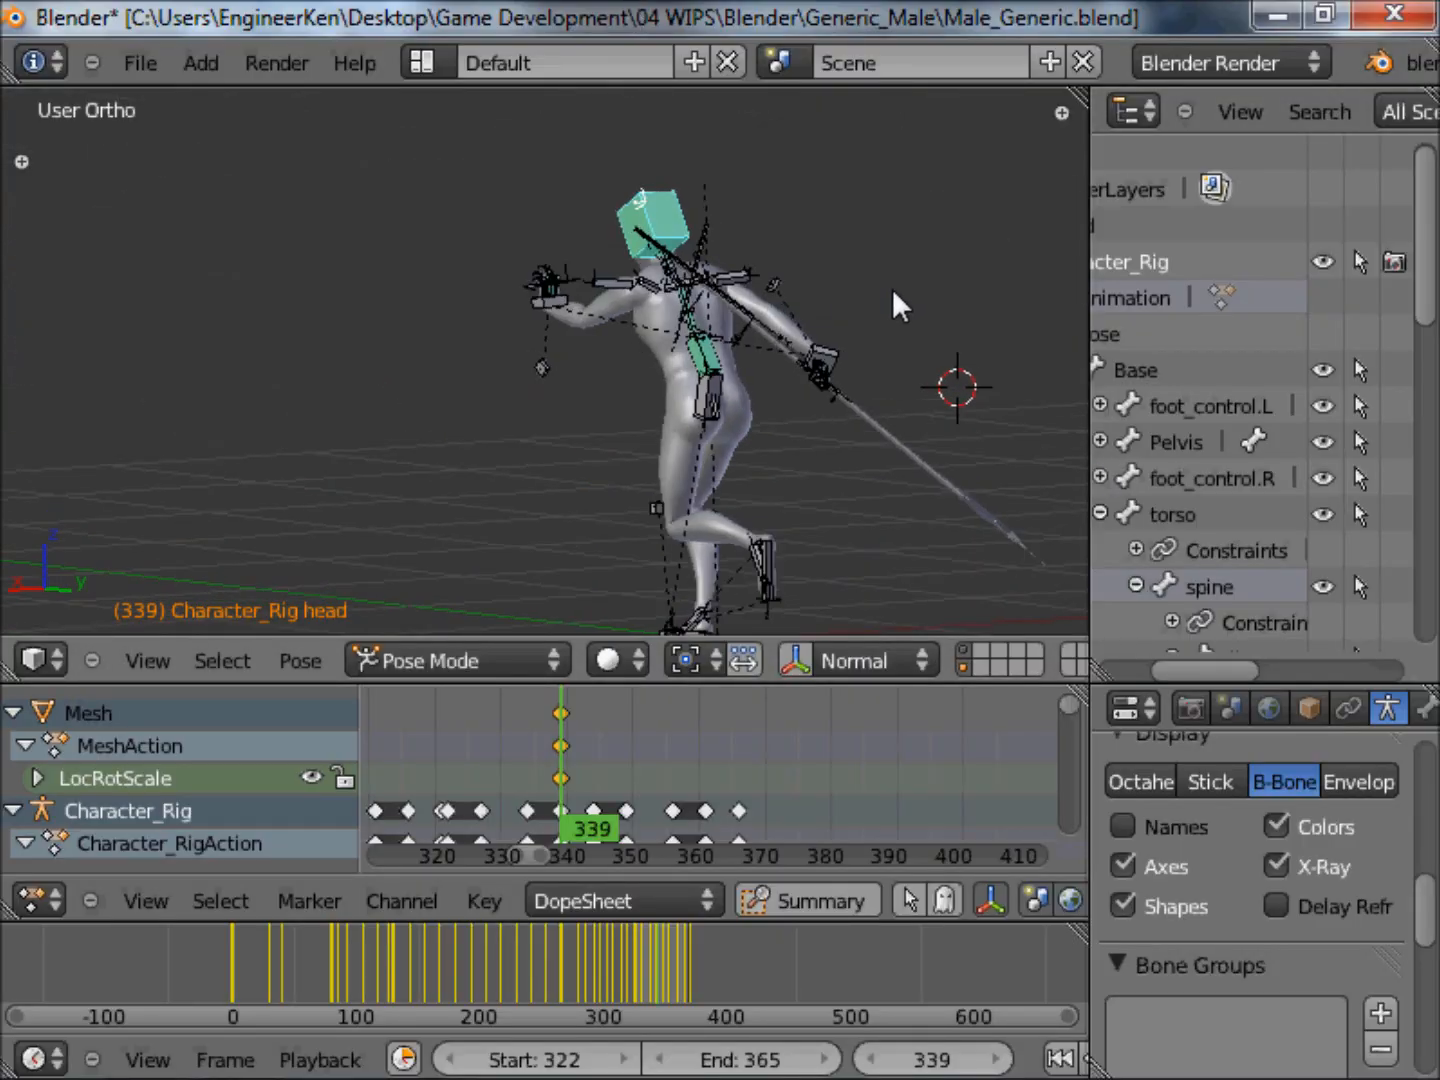
scroll(838, 320, up, 4)
scroll(633, 247, down, 4)
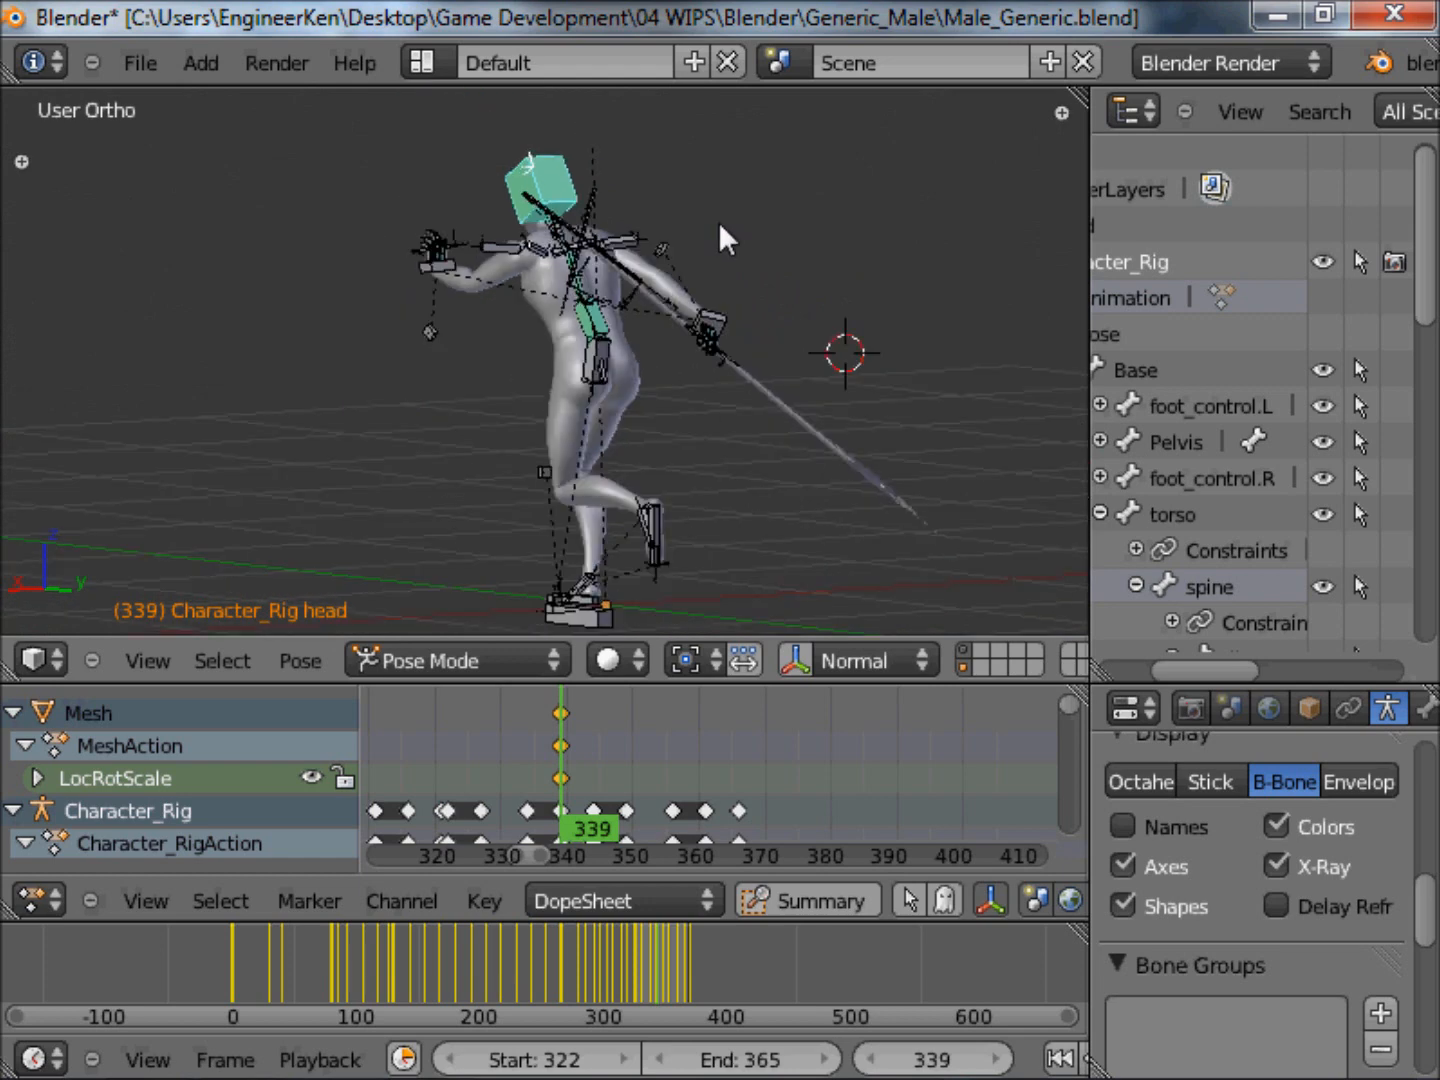
middle_drag(708, 257, 533, 347)
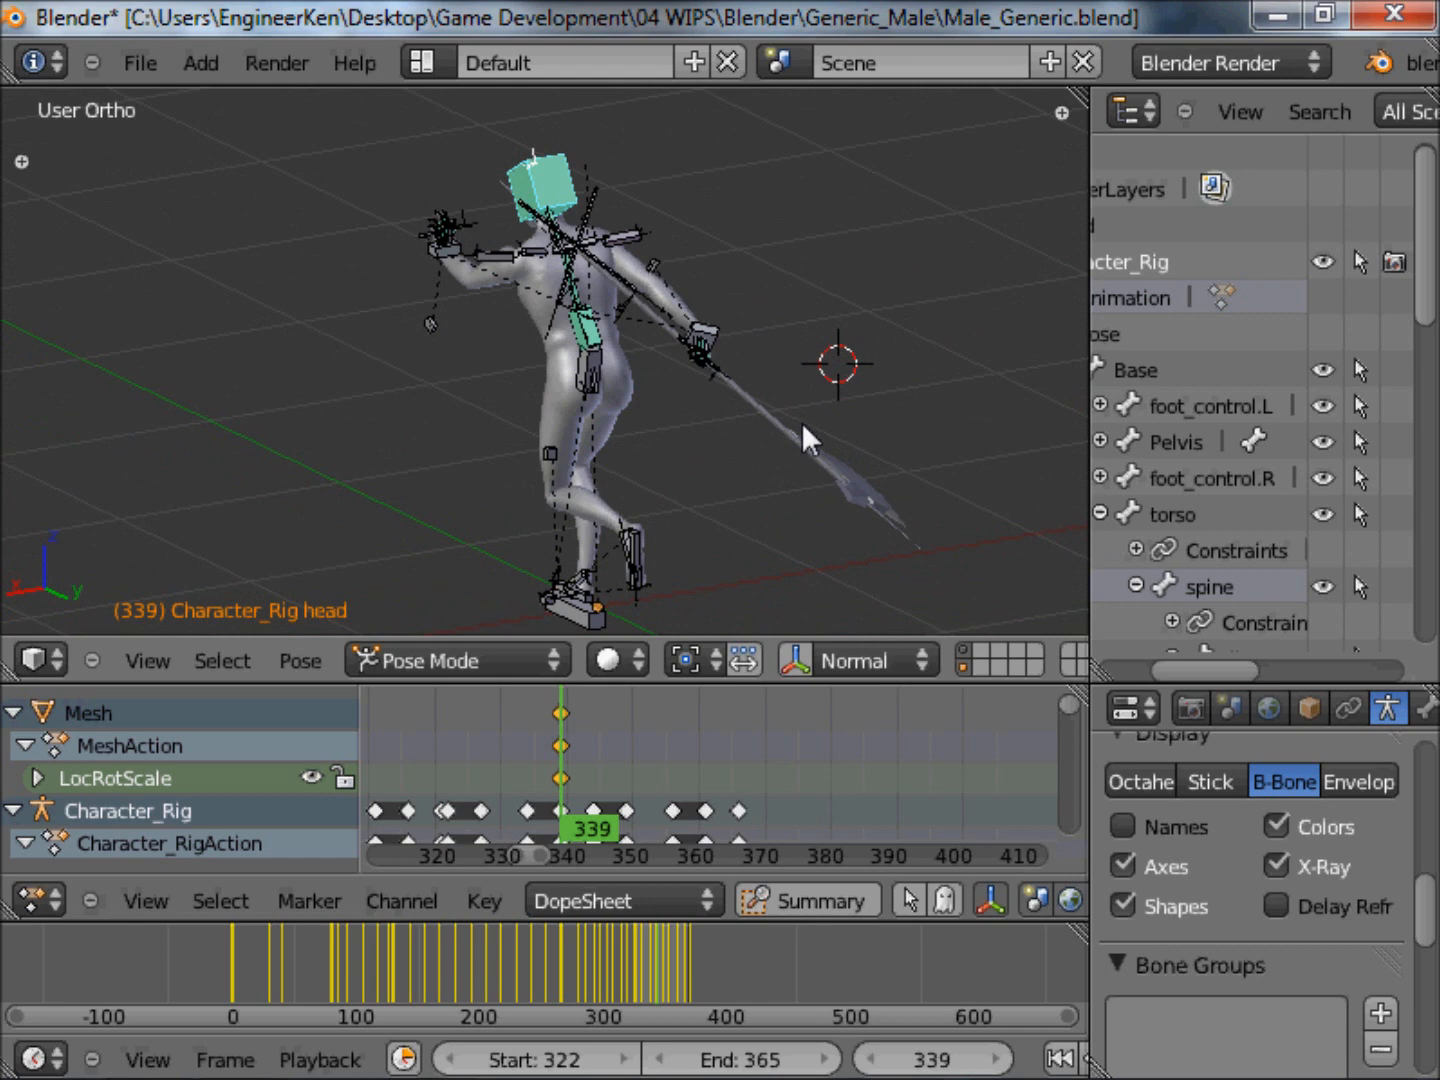
right_click(805, 439)
middle_drag(805, 450, 723, 386)
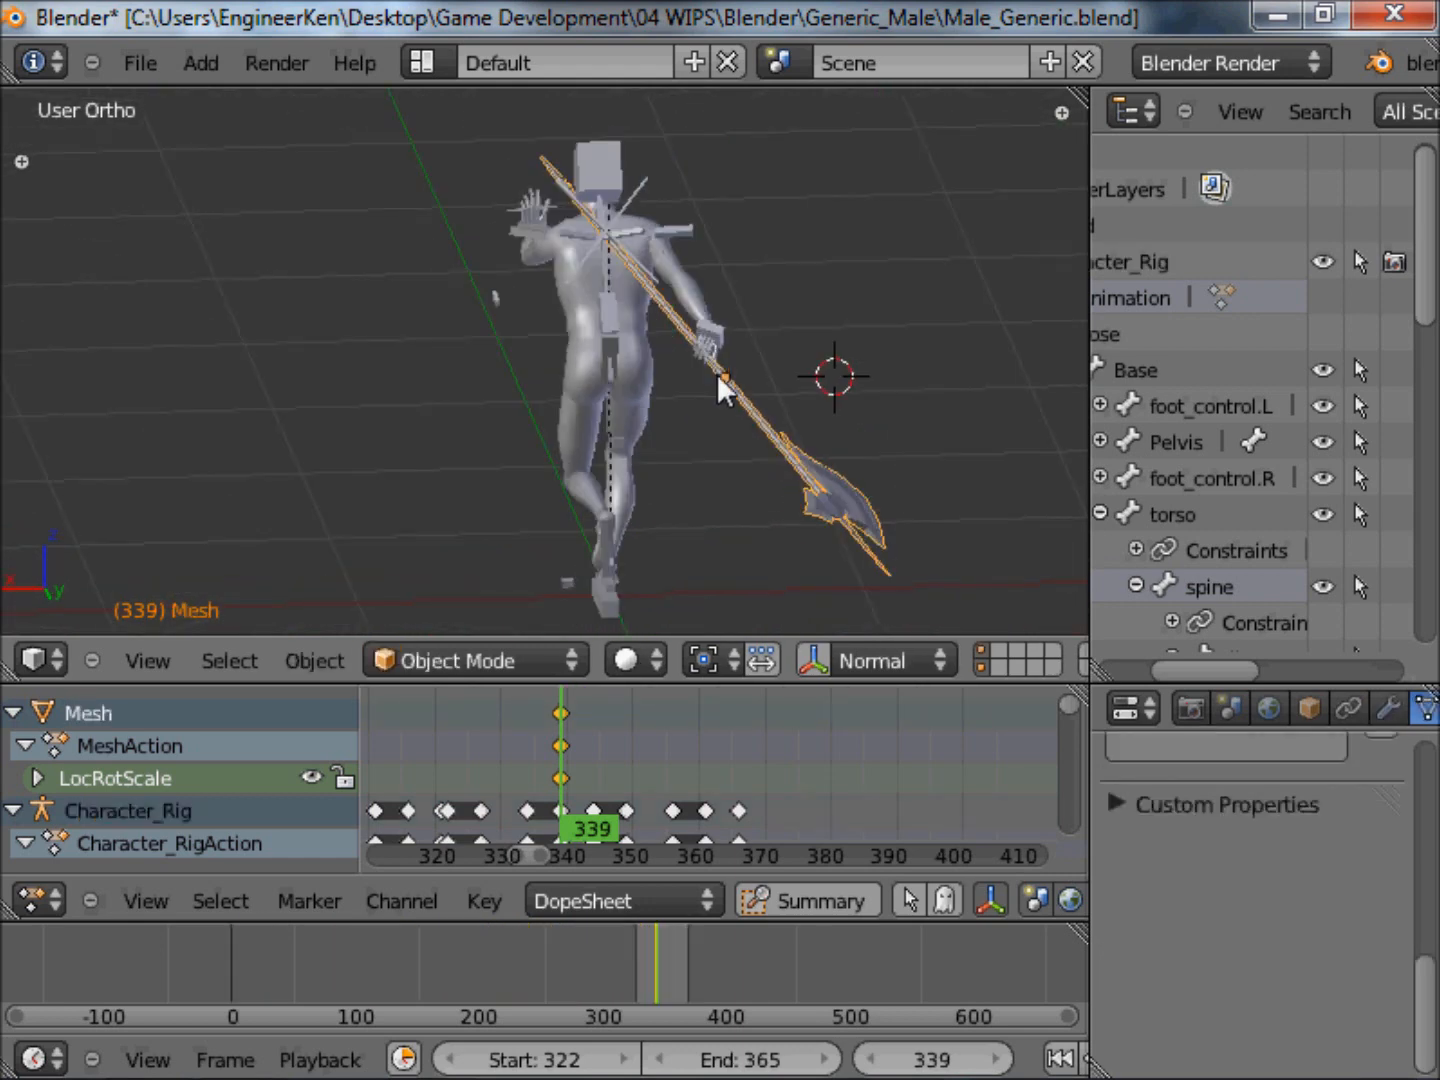
scroll(758, 383, up, 5)
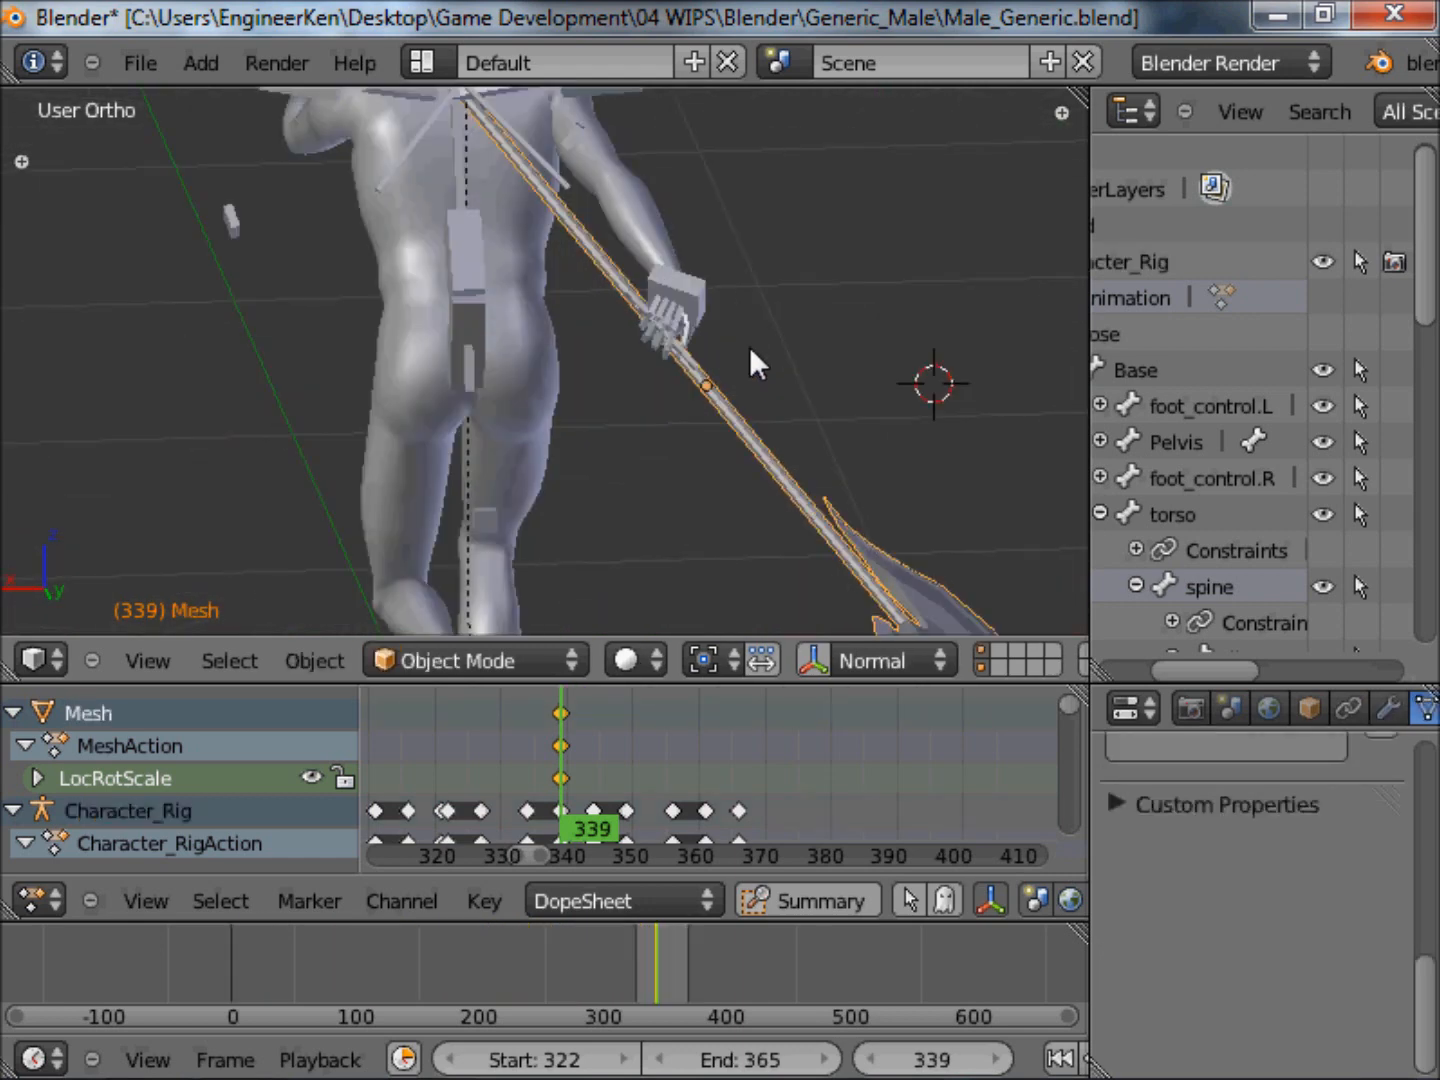
key(Delete)
scroll(751, 347, down, 3)
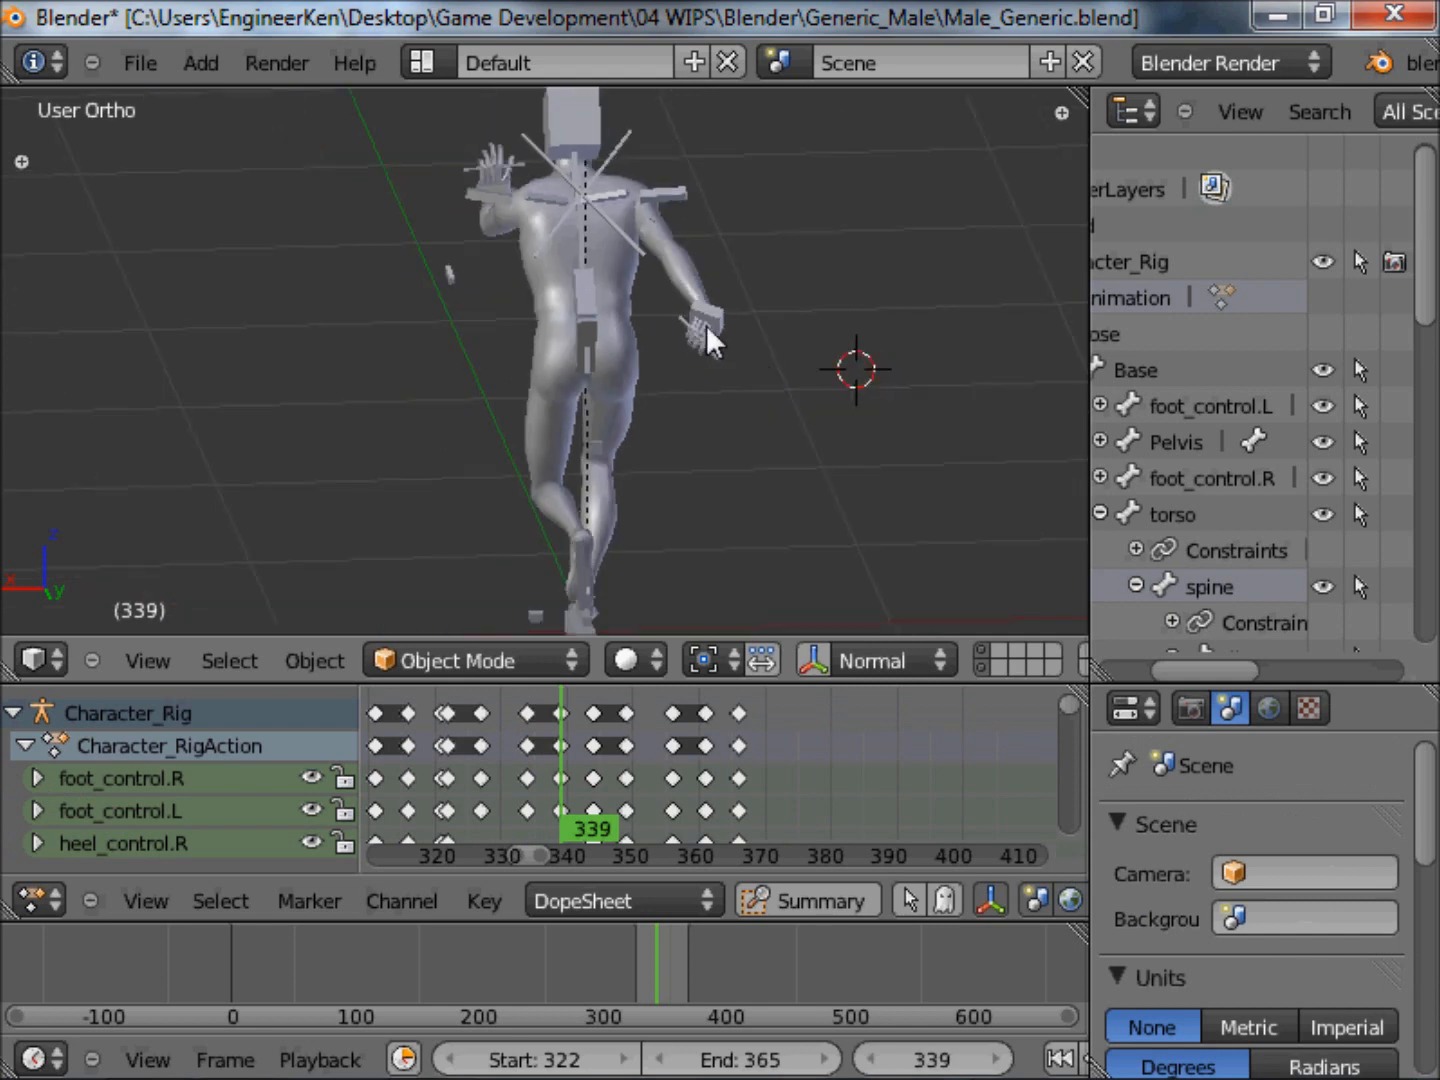
Select the weapon bone in the rig's right hand and show its bone properties.
scroll(658, 301, up, 4)
middle_drag(817, 356, 787, 398)
right_click(787, 413)
scroll(824, 378, up, 4)
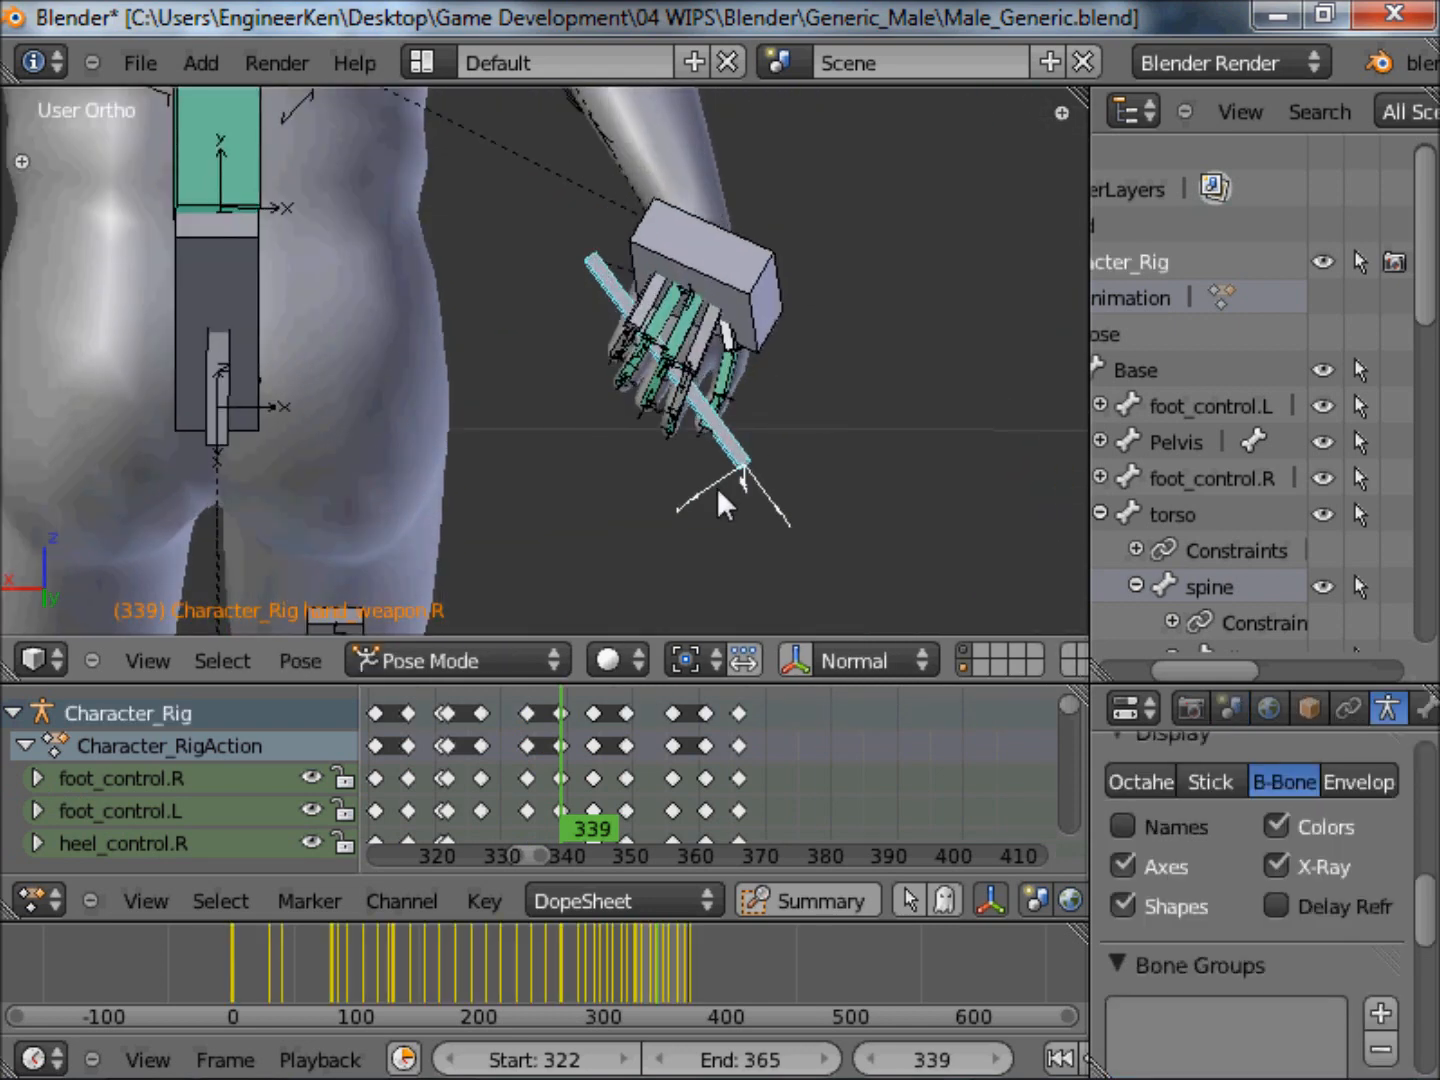
scroll(760, 495, up, 2)
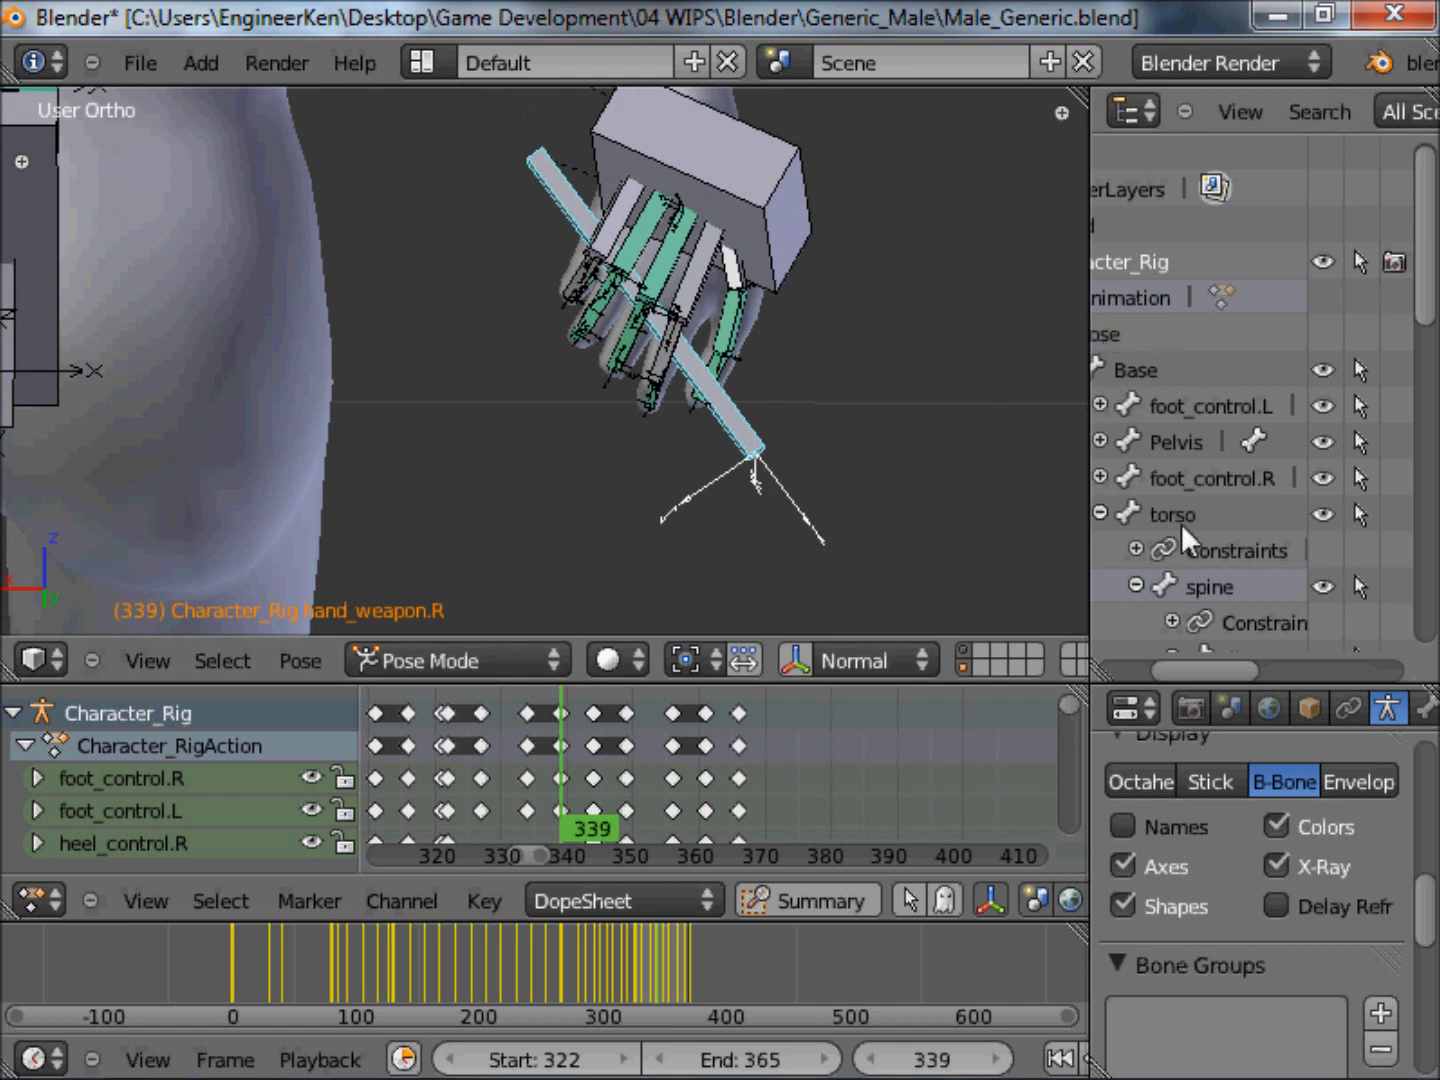
click(1422, 707)
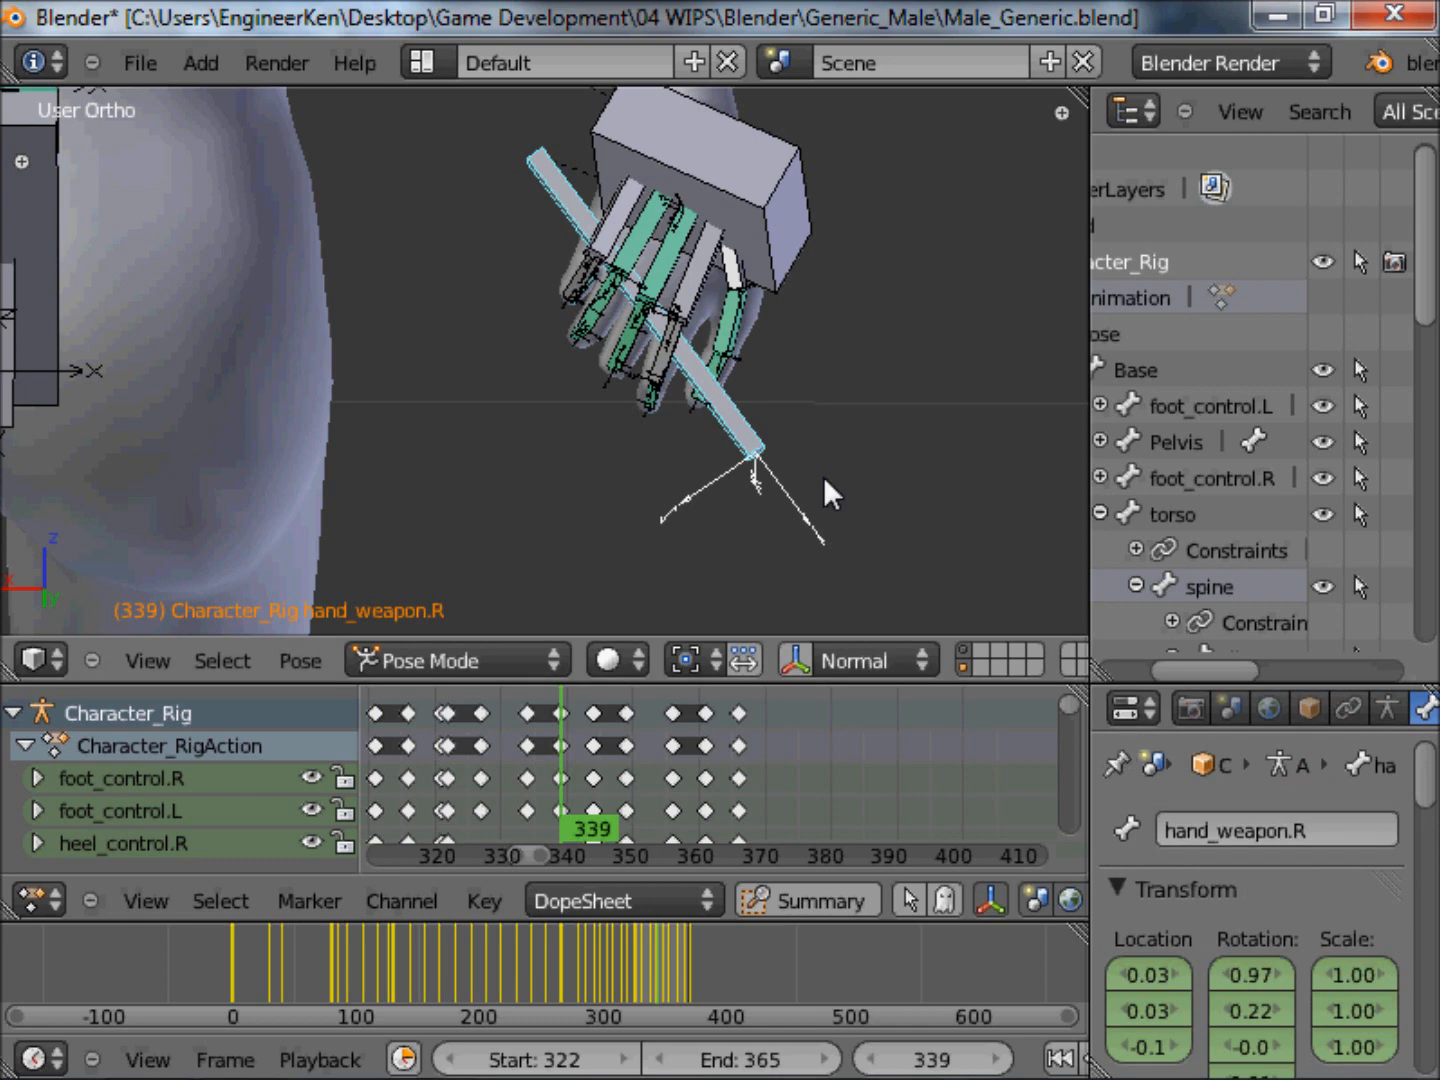
Select the hand_weapon.L bone in the raised left hand and examine it together with the bones on the back.
scroll(858, 375, down, 5)
middle_drag(744, 325, 370, 311)
scroll(757, 390, up, 5)
right_click(699, 340)
right_click(695, 340)
scroll(697, 386, down, 6)
middle_drag(935, 364, 895, 505)
scroll(820, 446, up, 3)
scroll(820, 446, up, 2)
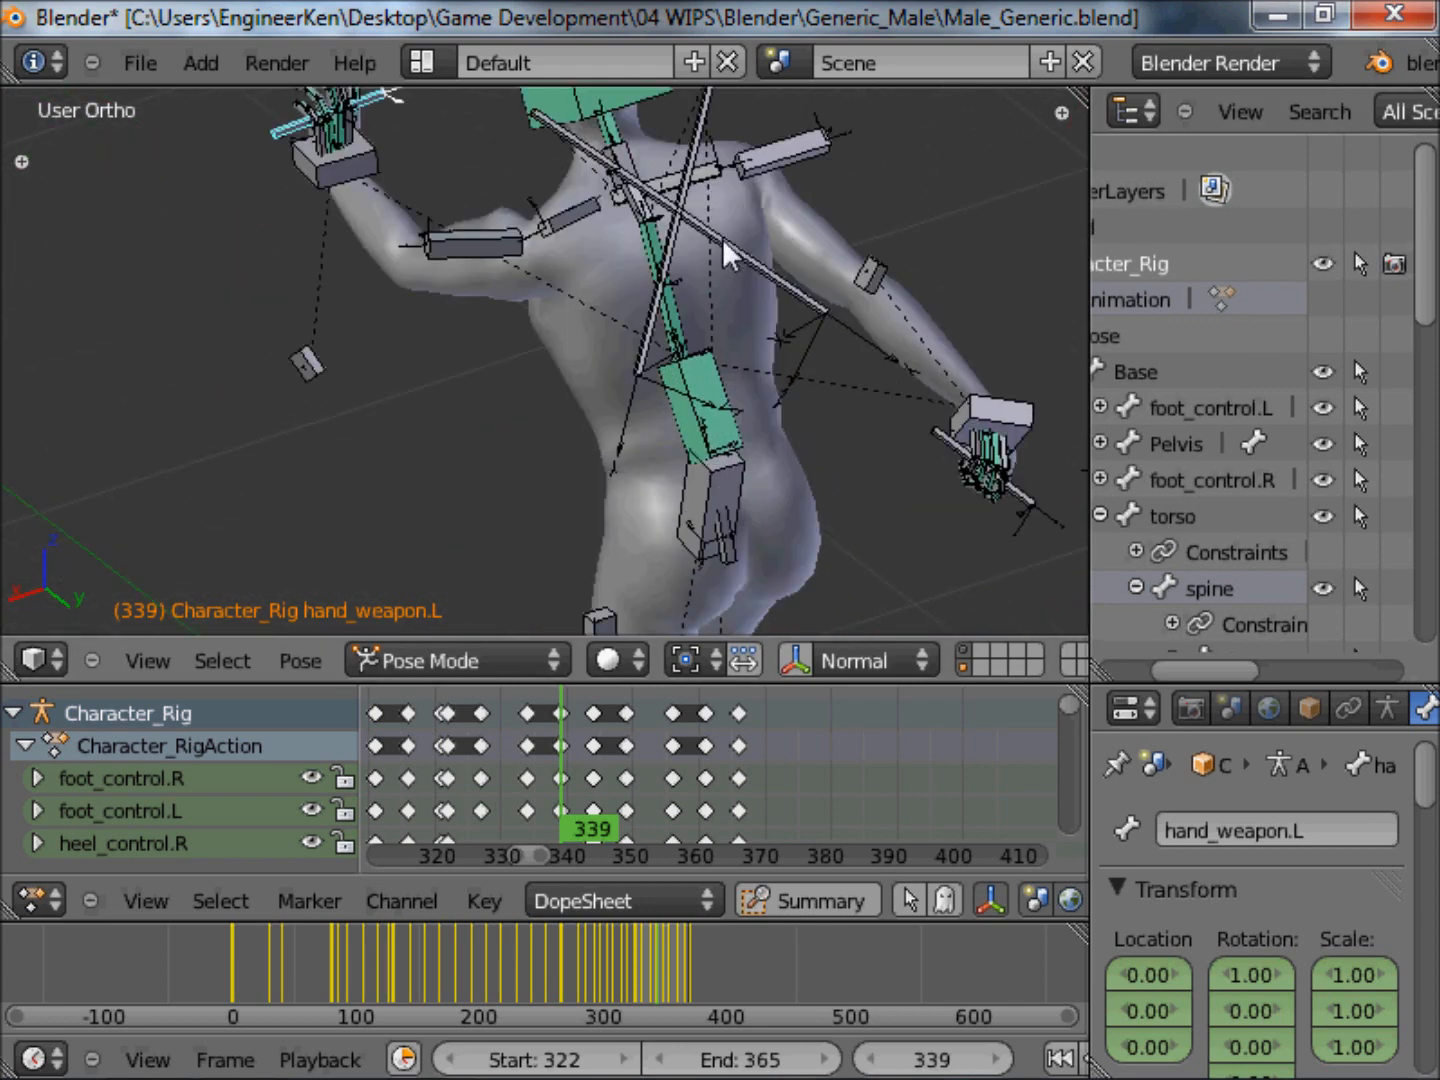
Examine the two crossed holster bones on the character's back, leaving Holster.R selected.
right_click(724, 239)
right_click(692, 149)
middle_drag(765, 313, 845, 237)
right_click(900, 315)
middle_drag(900, 317, 900, 405)
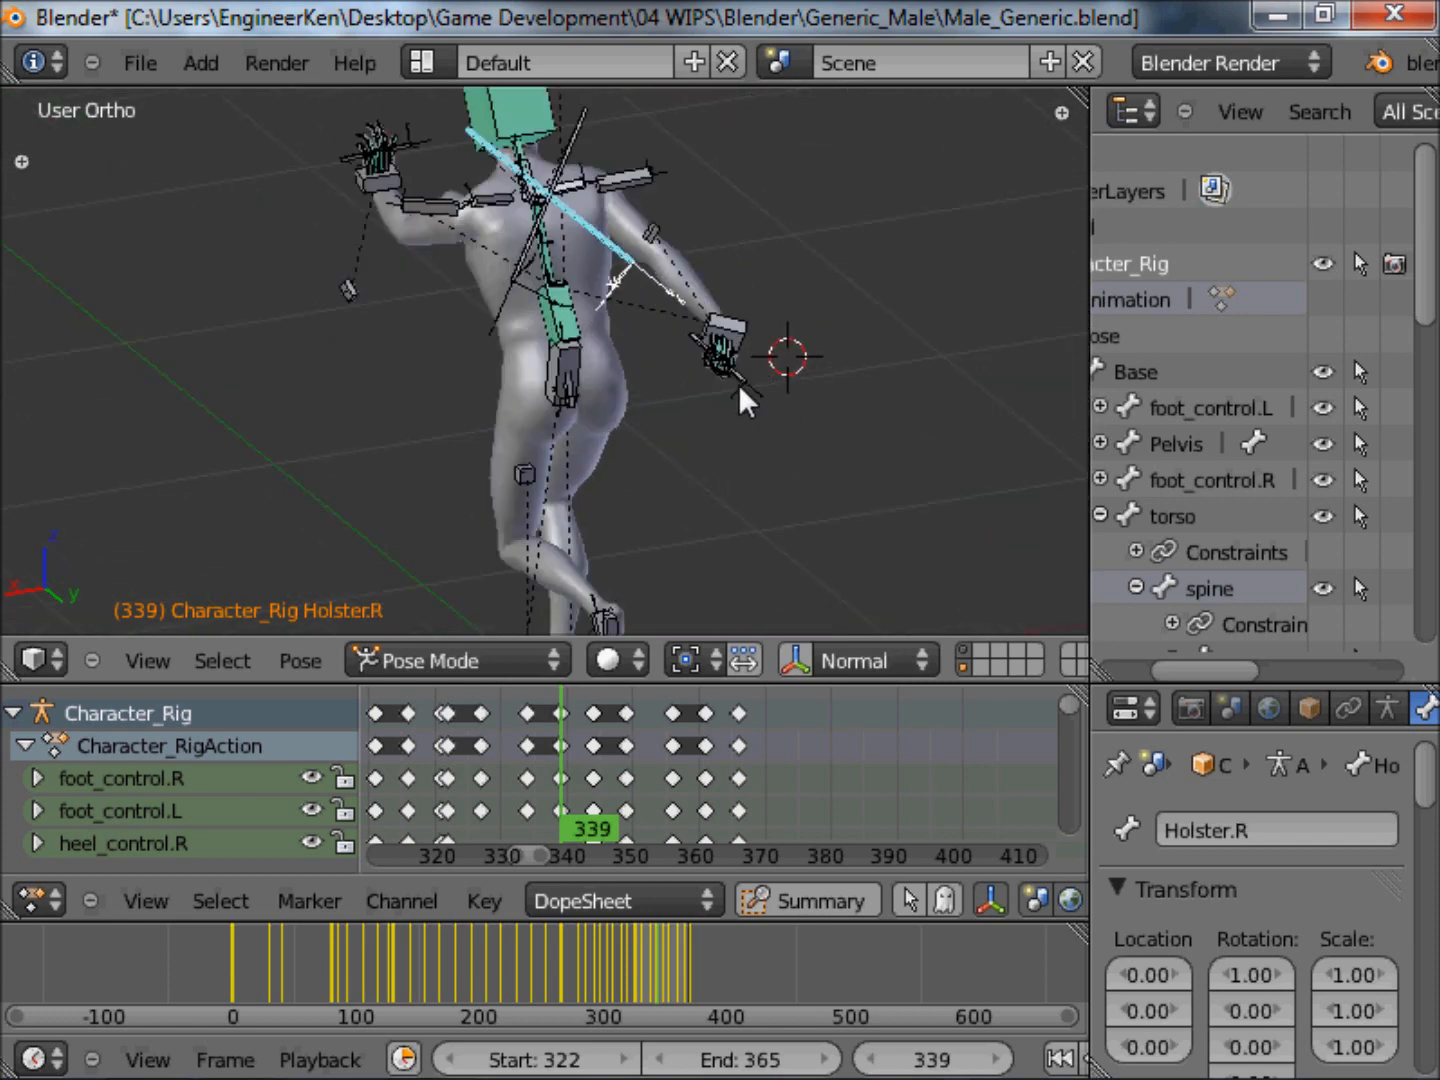
Select the Base bone beneath the character's feet to identify it in the rig.
scroll(759, 390, down, 3)
scroll(691, 306, up, 3)
middle_drag(800, 435, 815, 375)
scroll(814, 375, down, 2)
scroll(694, 540, up, 5)
right_click(631, 482)
scroll(717, 515, down, 5)
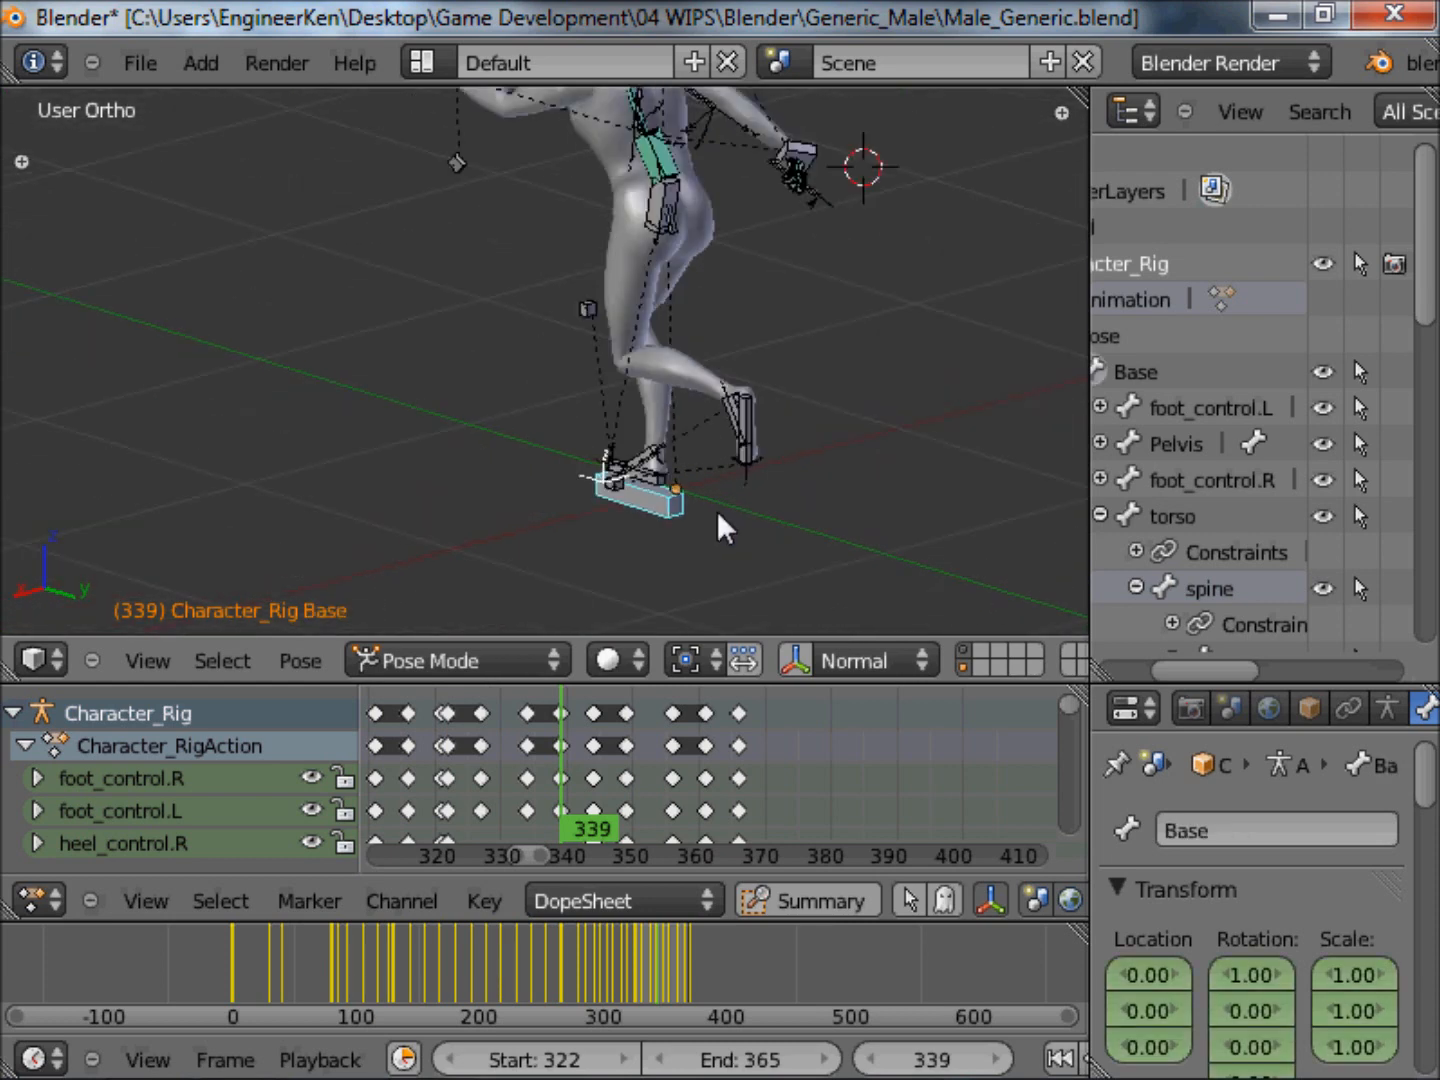
Reselect the hand_weapon.R bone and examine the rig around the hand, back and front of the character.
scroll(682, 284, up, 3)
scroll(886, 356, up, 6)
right_click(757, 382)
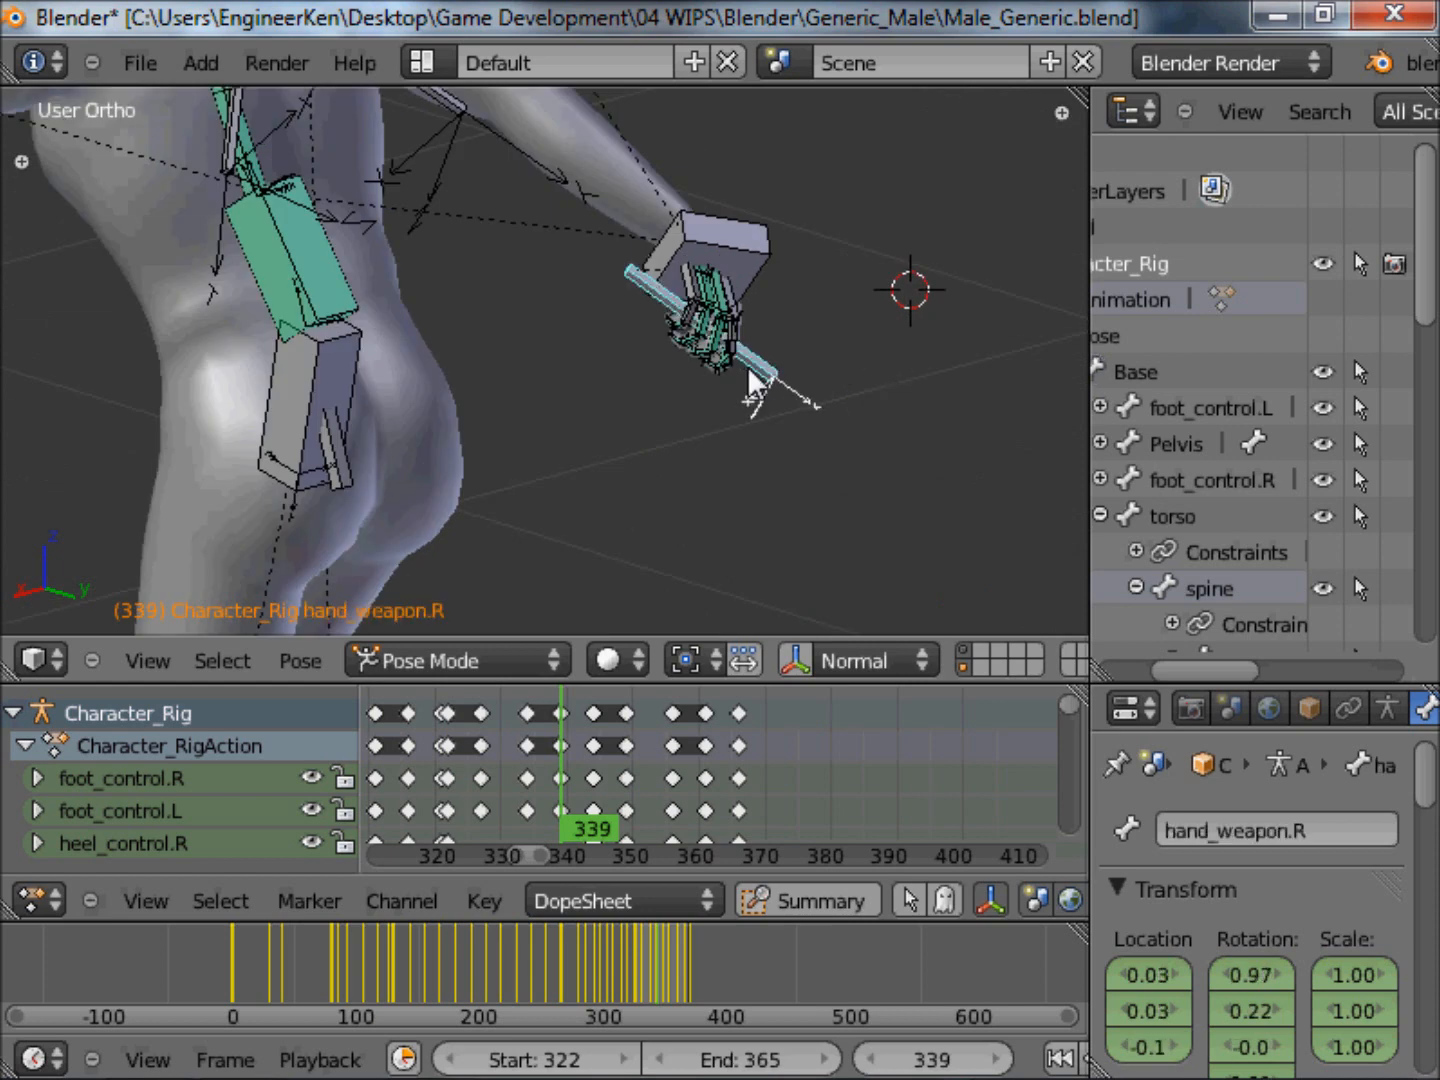
scroll(763, 374, down, 4)
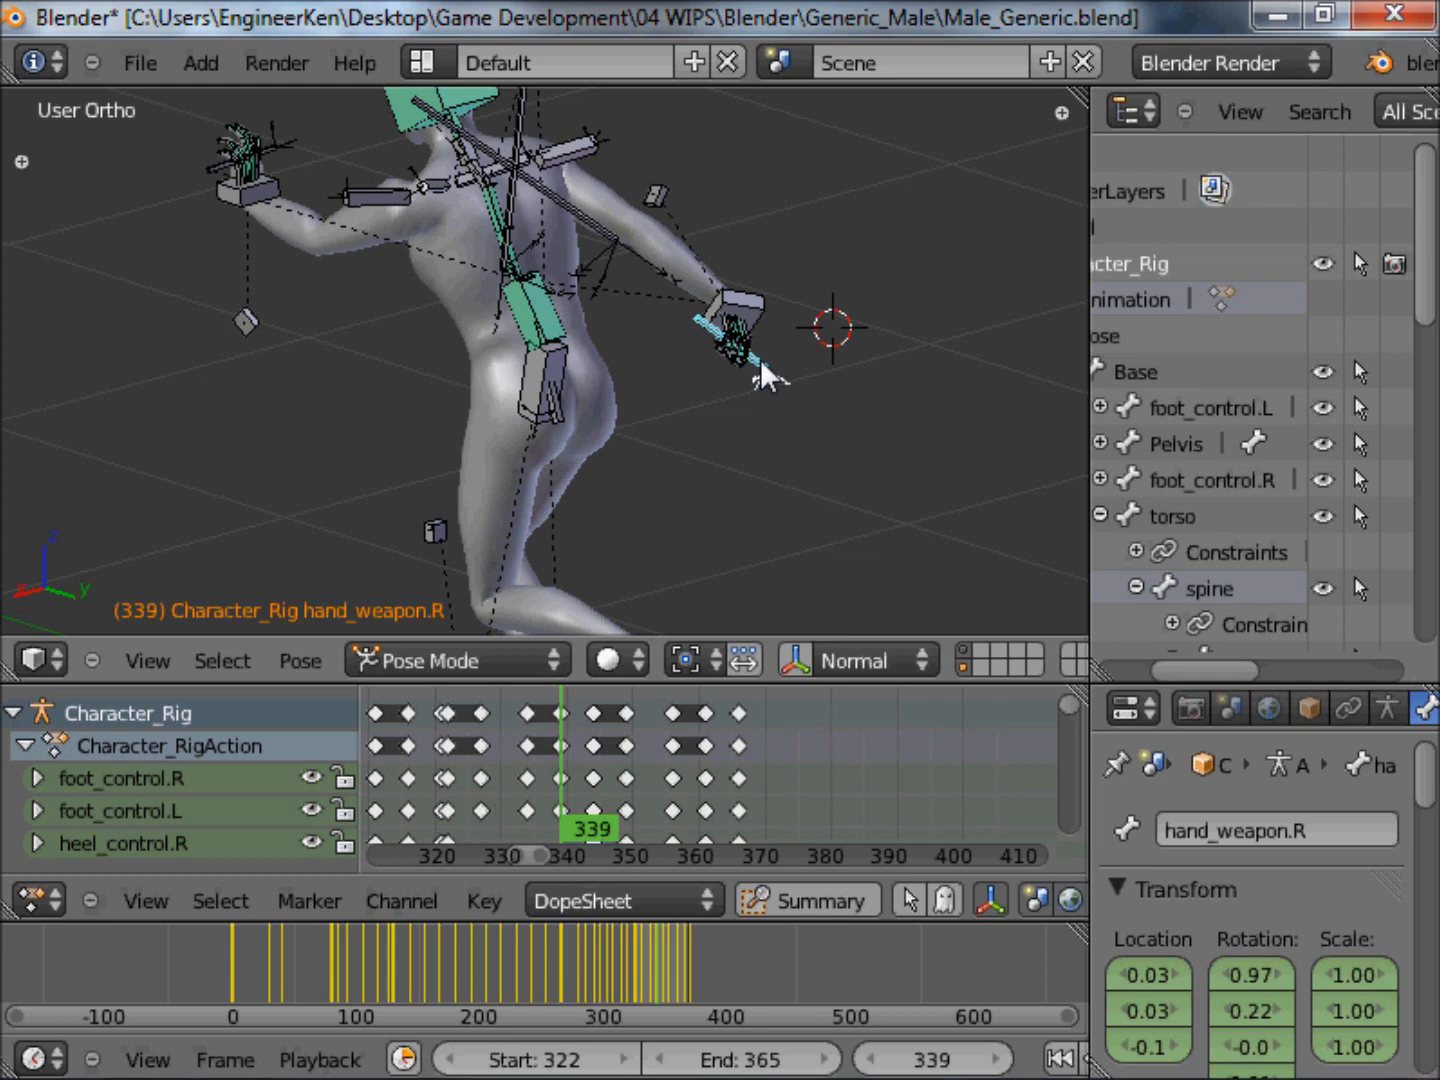
scroll(876, 298, up, 4)
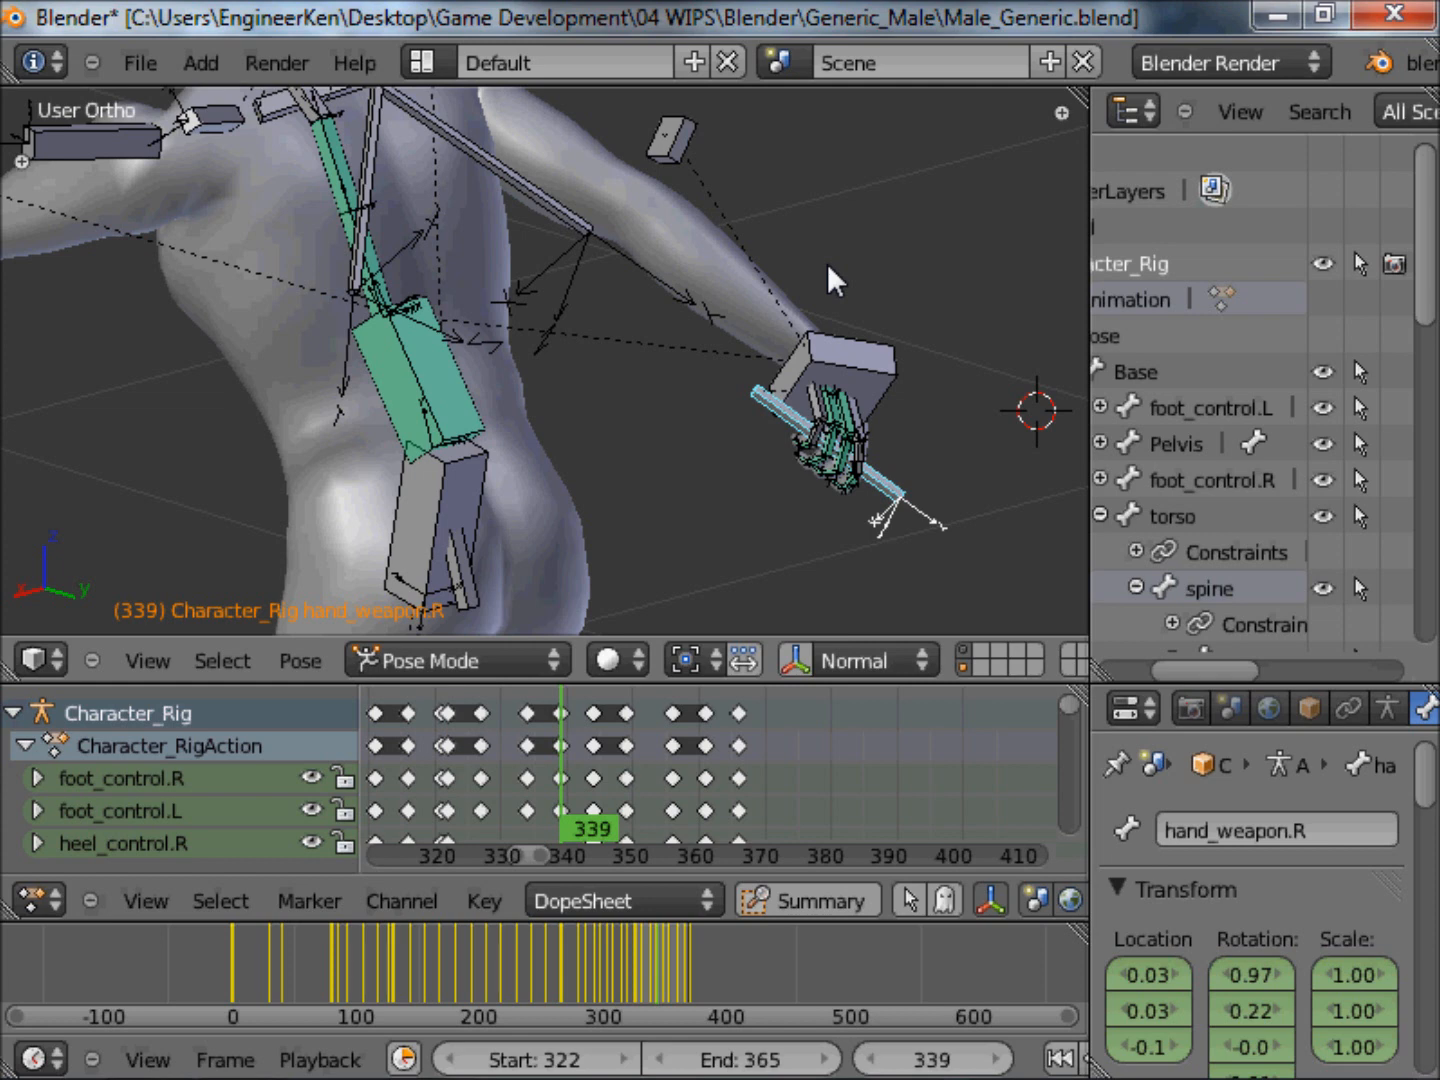
scroll(827, 263, down, 6)
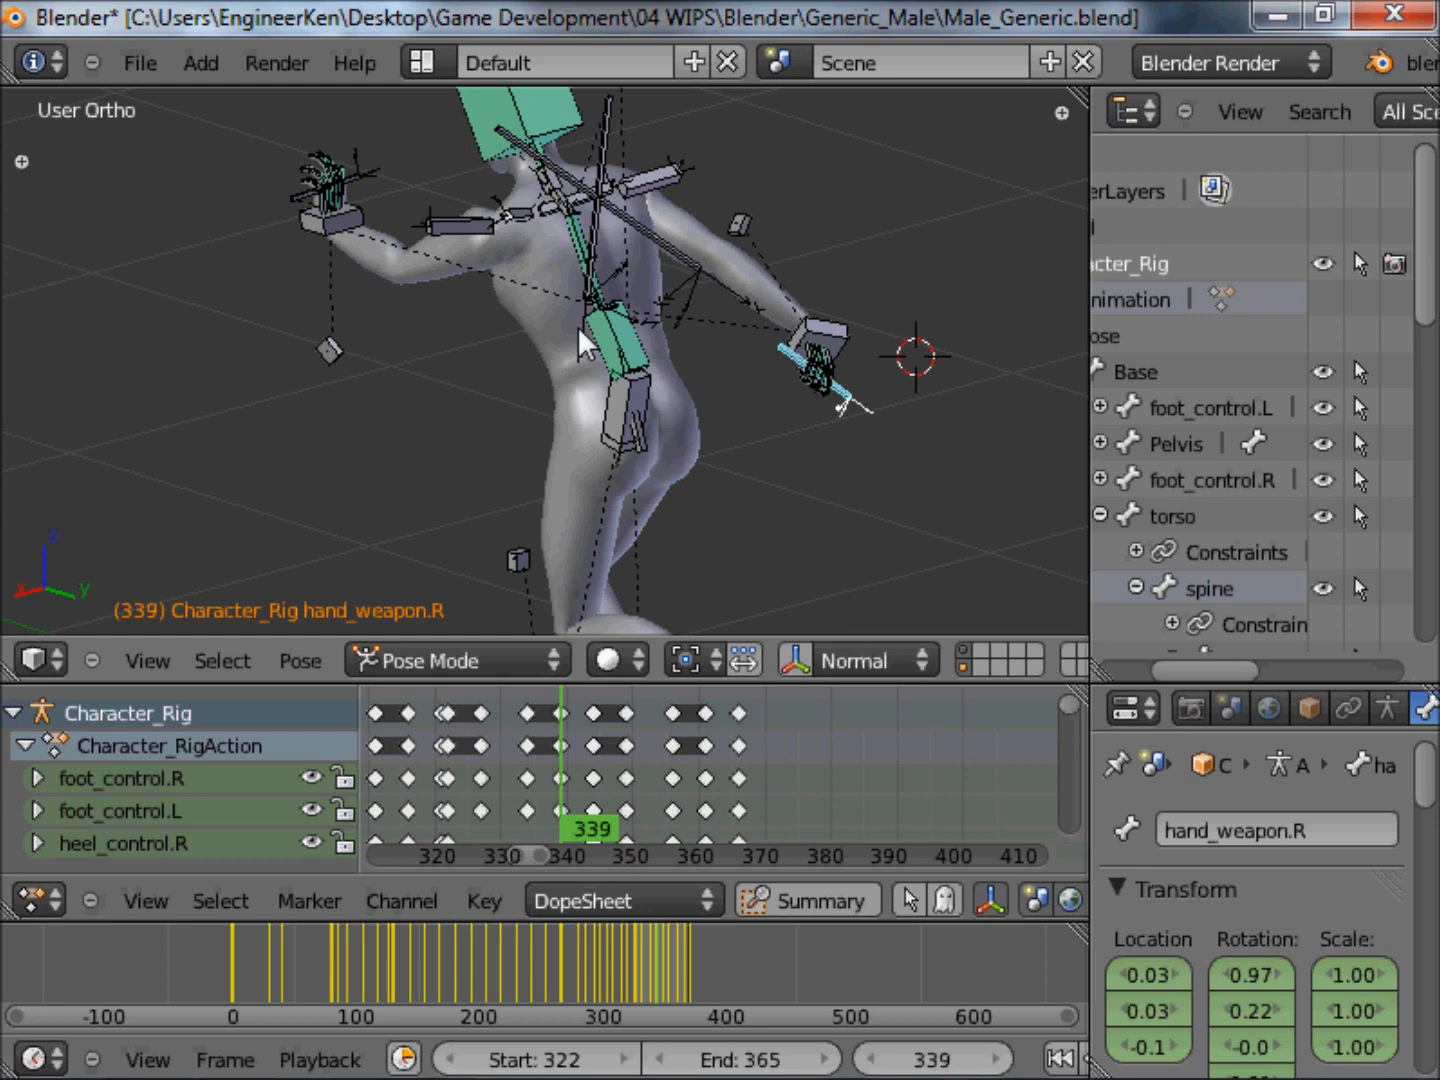
middle_drag(591, 226, 3, 203)
middle_drag(745, 325, 331, 289)
middle_drag(658, 318, 836, 418)
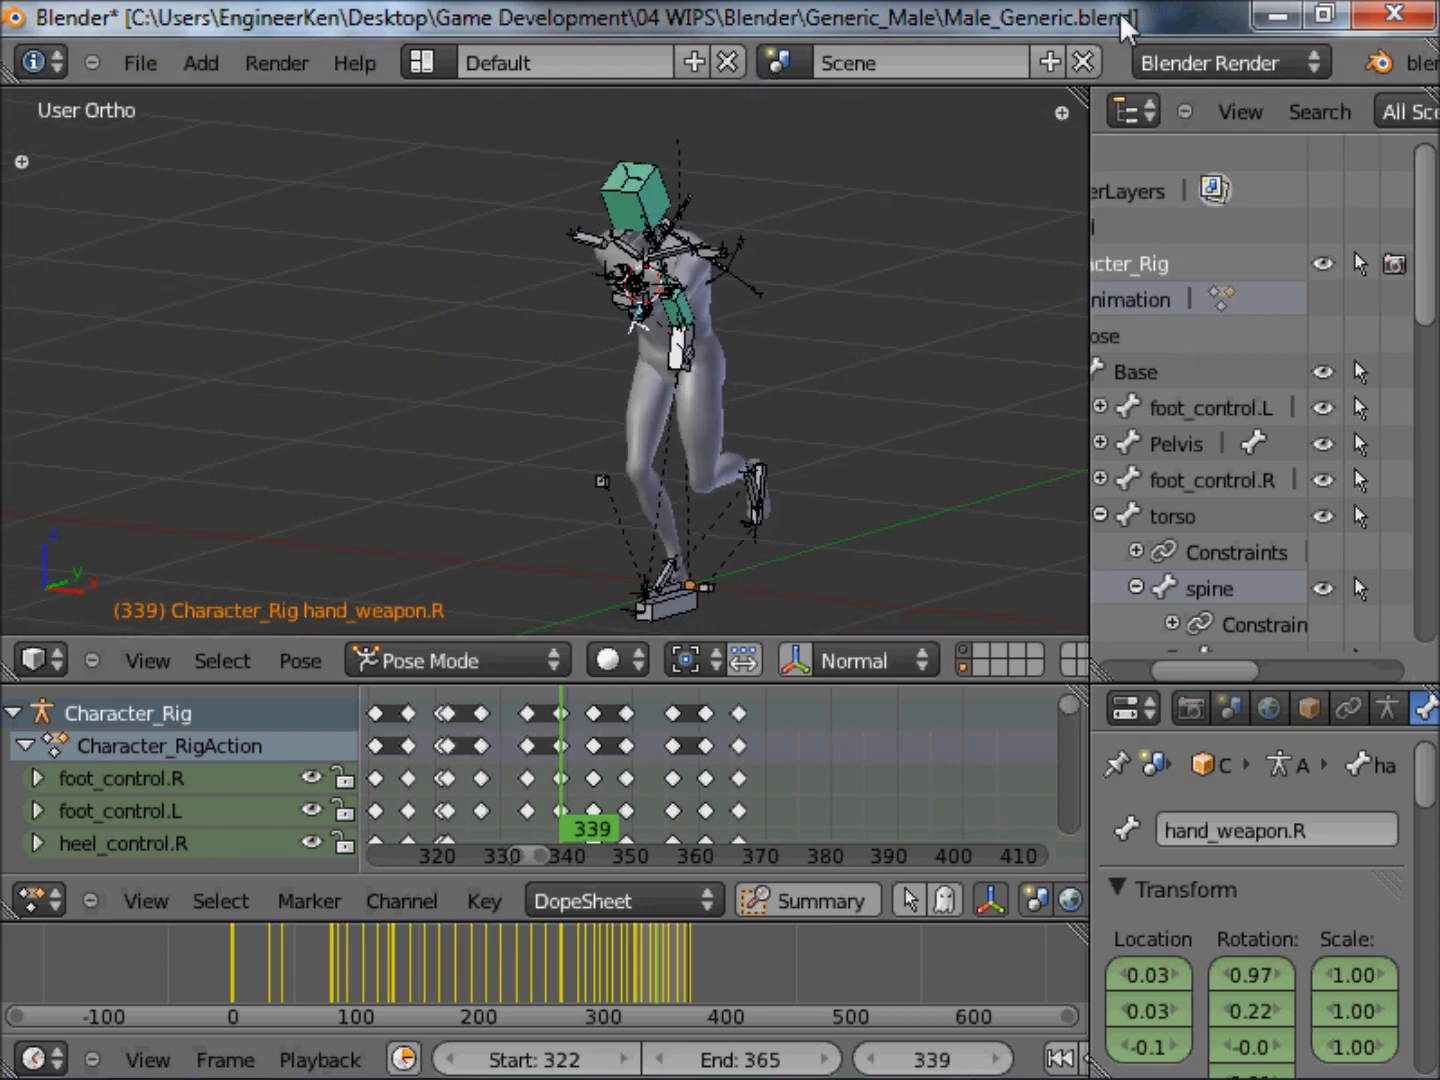
Switch to Visual C++ and bring the start of the TEntity declaration in Player.h into view.
drag(1141, 23, 1296, 200)
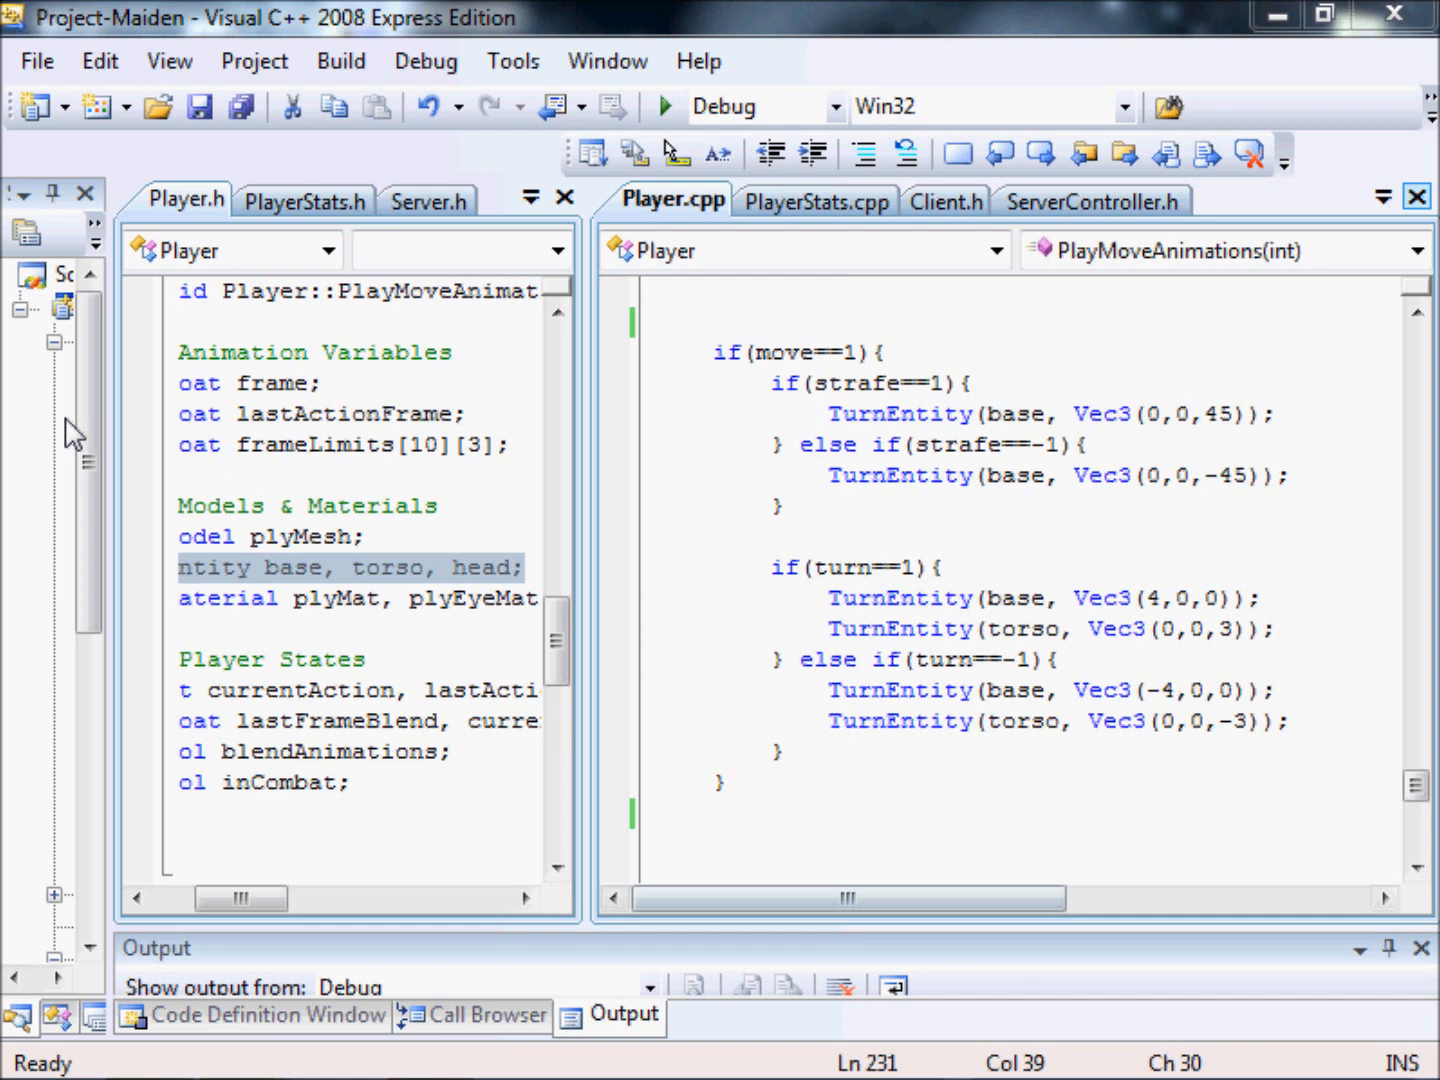
click(297, 568)
drag(258, 894, 191, 905)
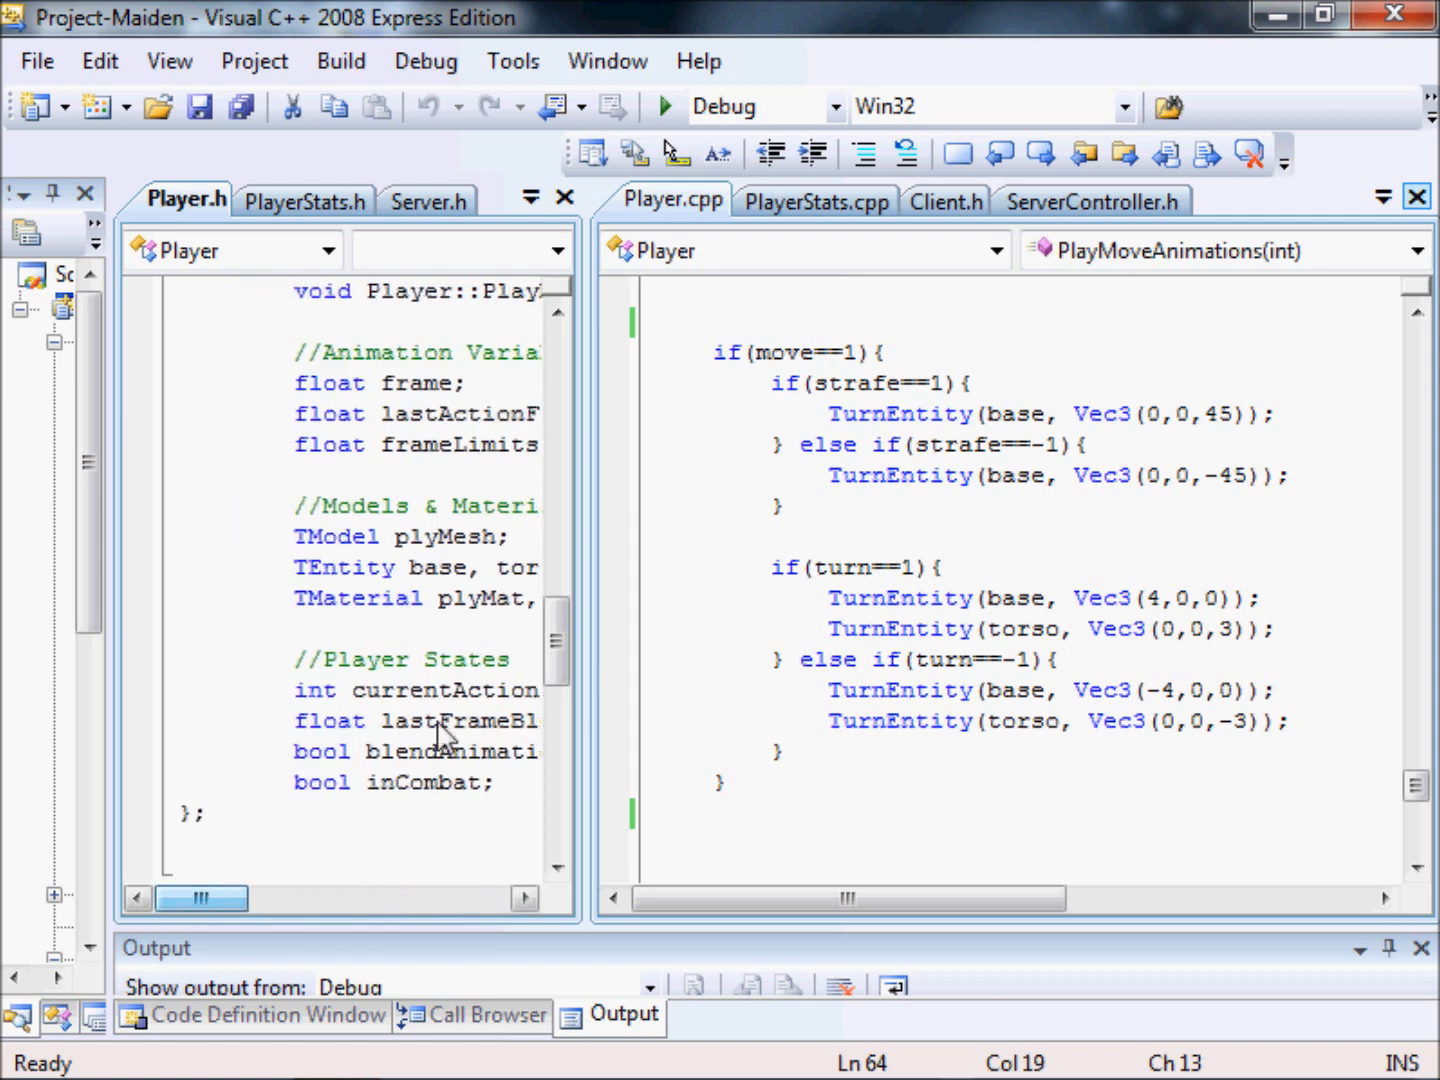
Highlight the if(move==1) block that turns the base and torso bones in Player.cpp, and save all project files.
click(1086, 701)
drag(942, 815, 648, 295)
click(829, 476)
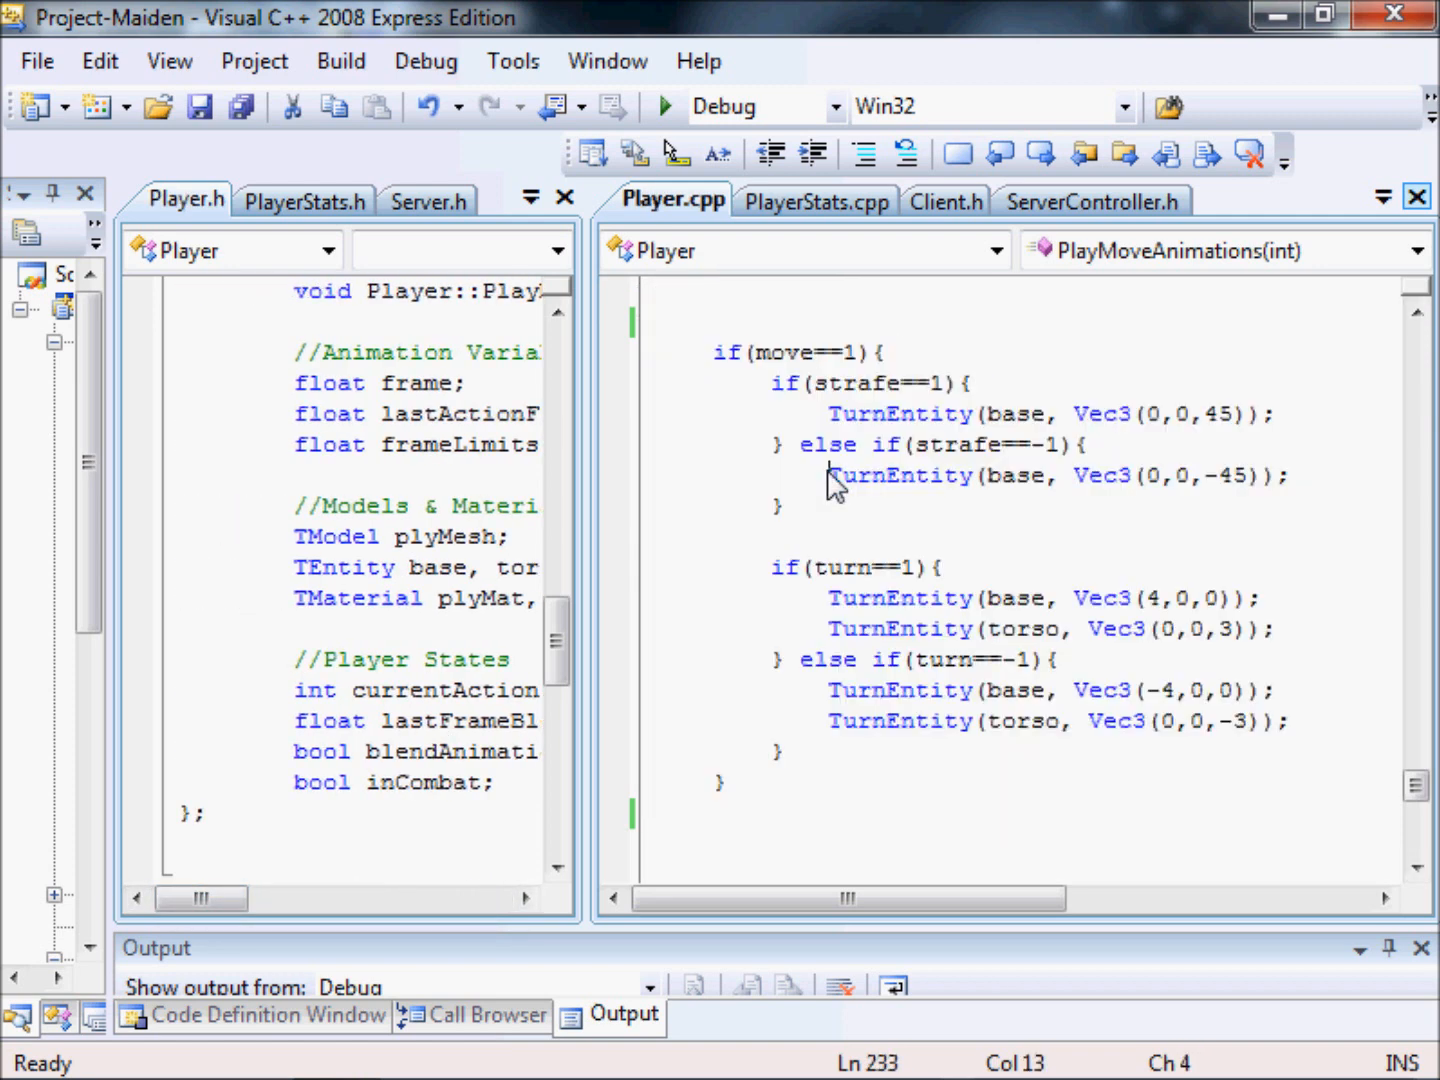
click(240, 106)
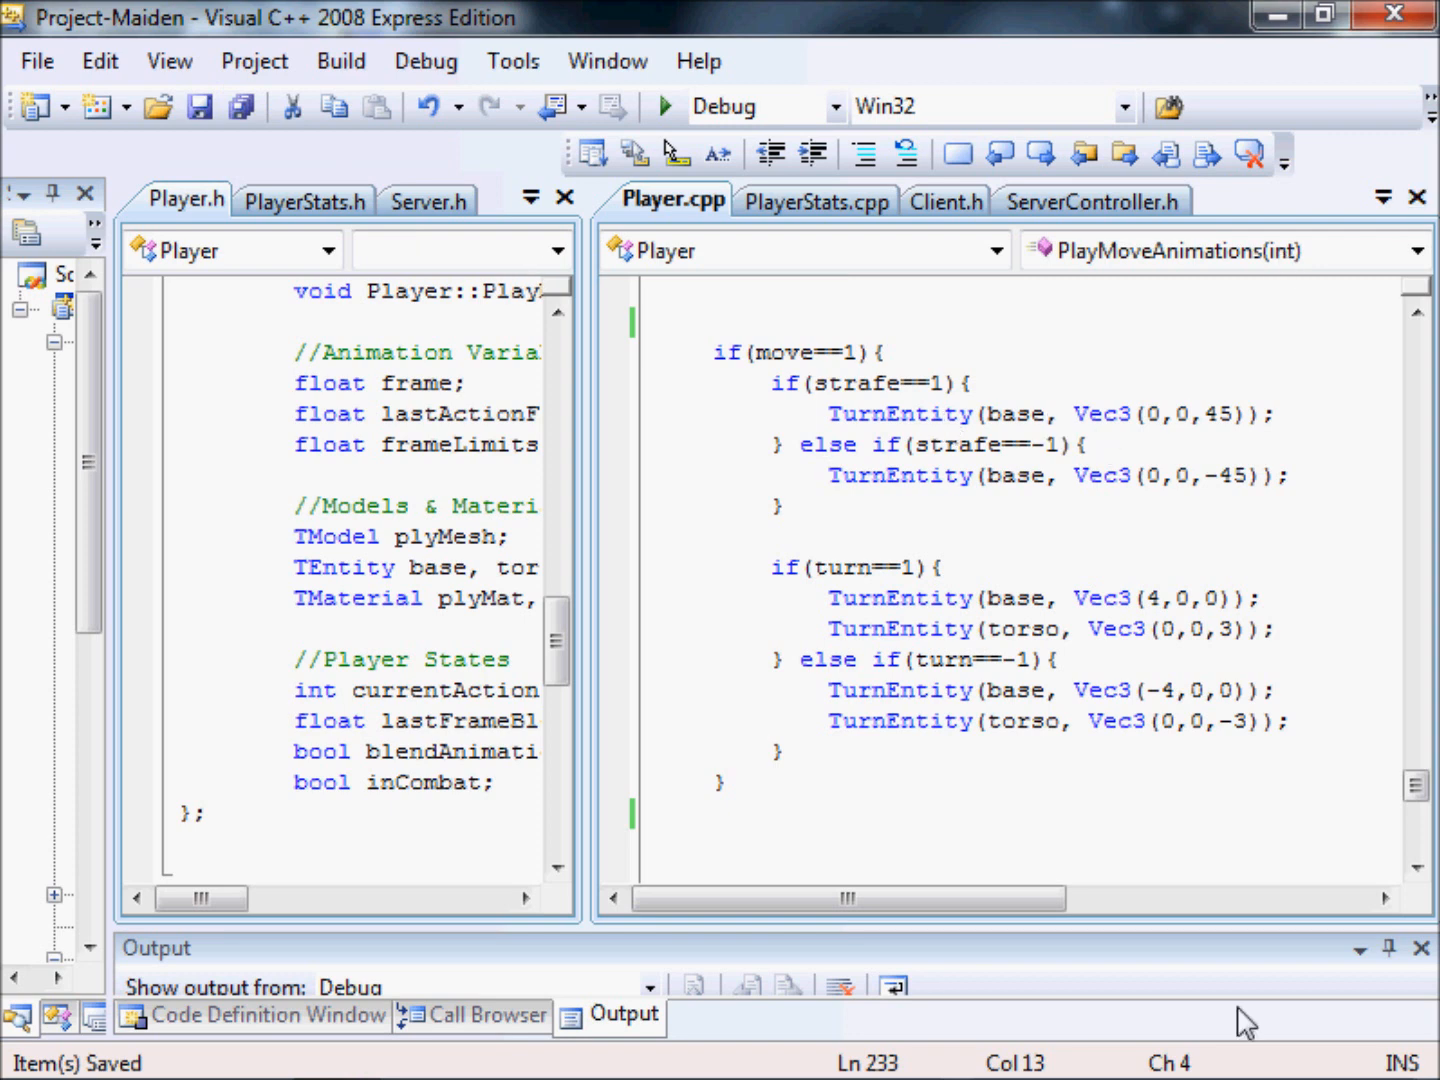
Switch to the Super Generic Man forum page in Google Chrome.
key(alt+Tab)
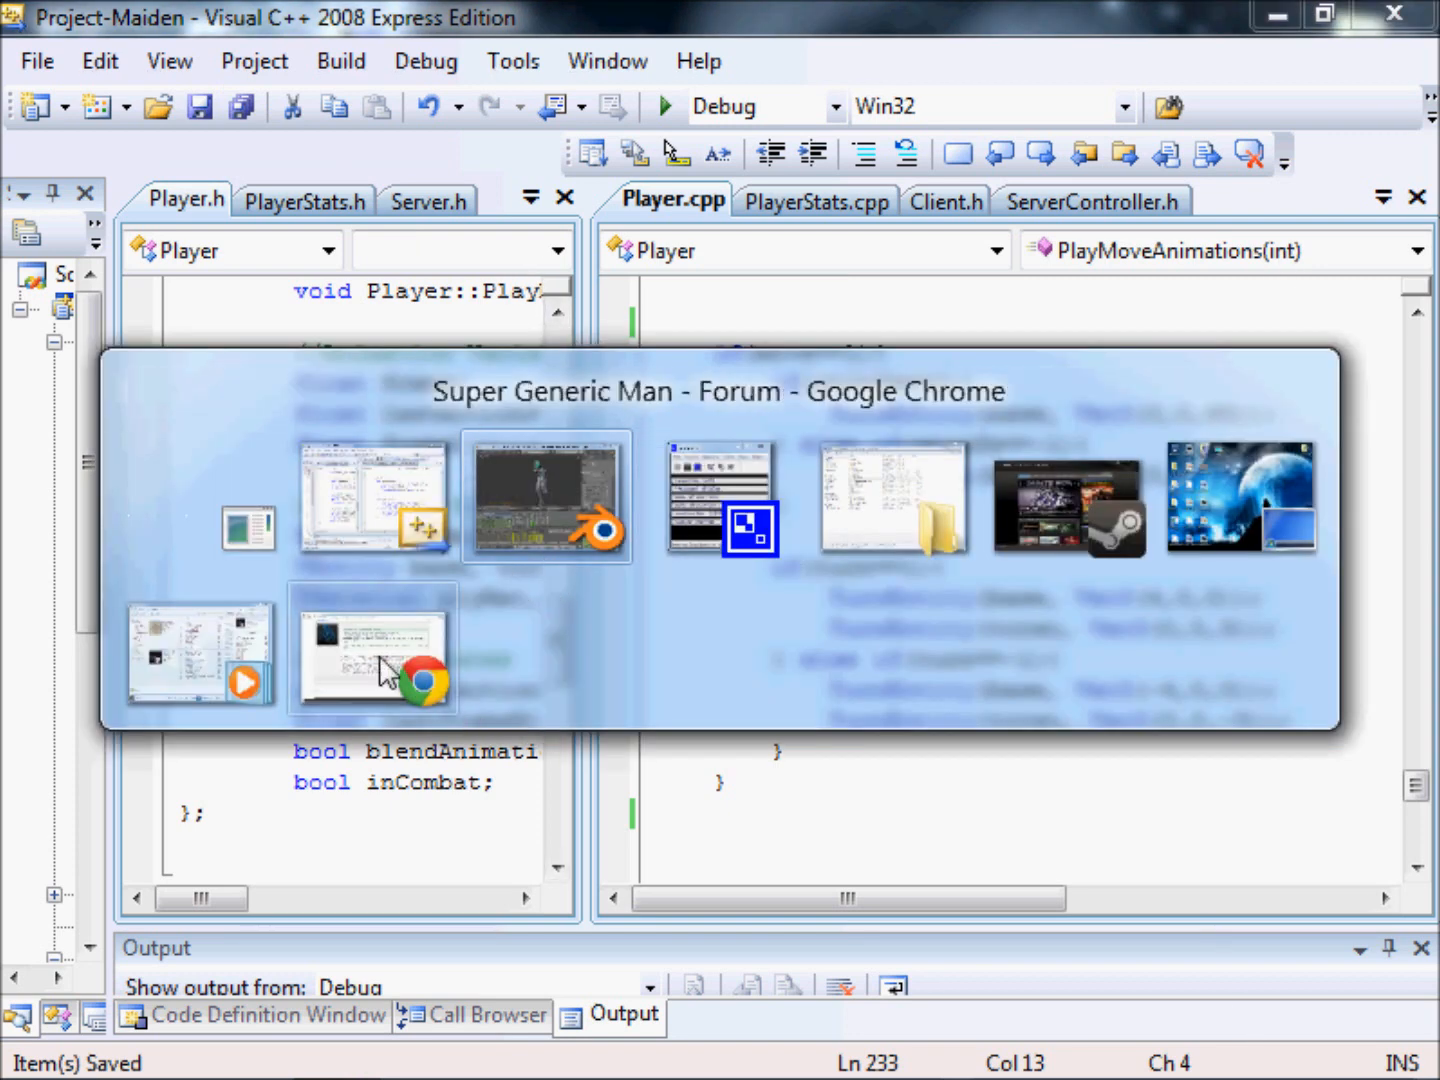